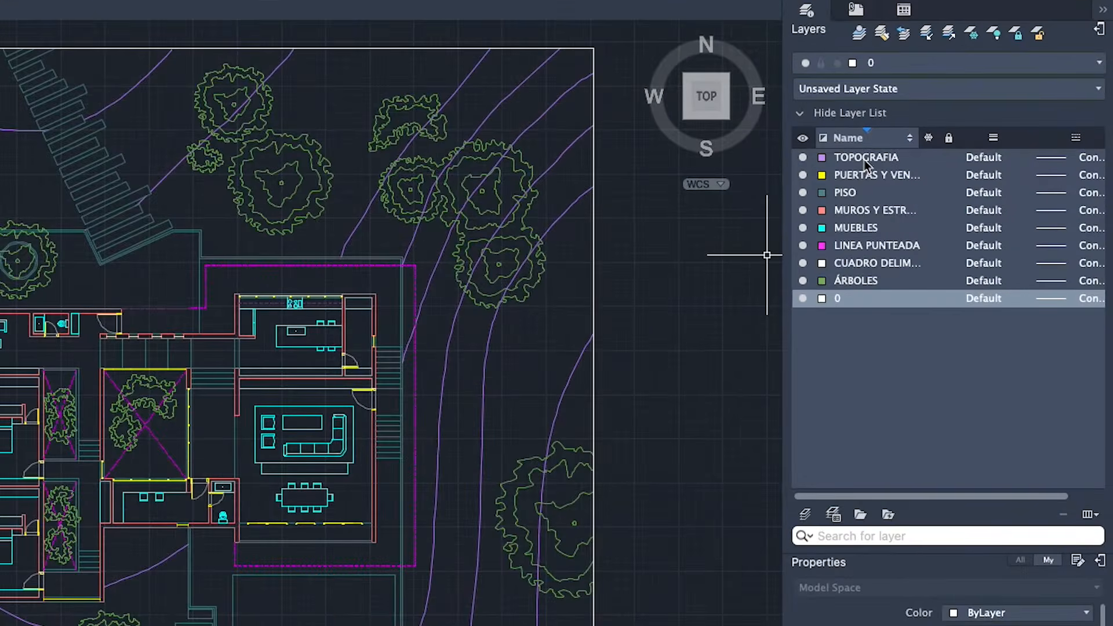
- Turn off all layers from TOPOGRAFIA through ÁRBOLES, keeping only layer 0 on
{"action": "left_click", "coordinate": [866, 164]}
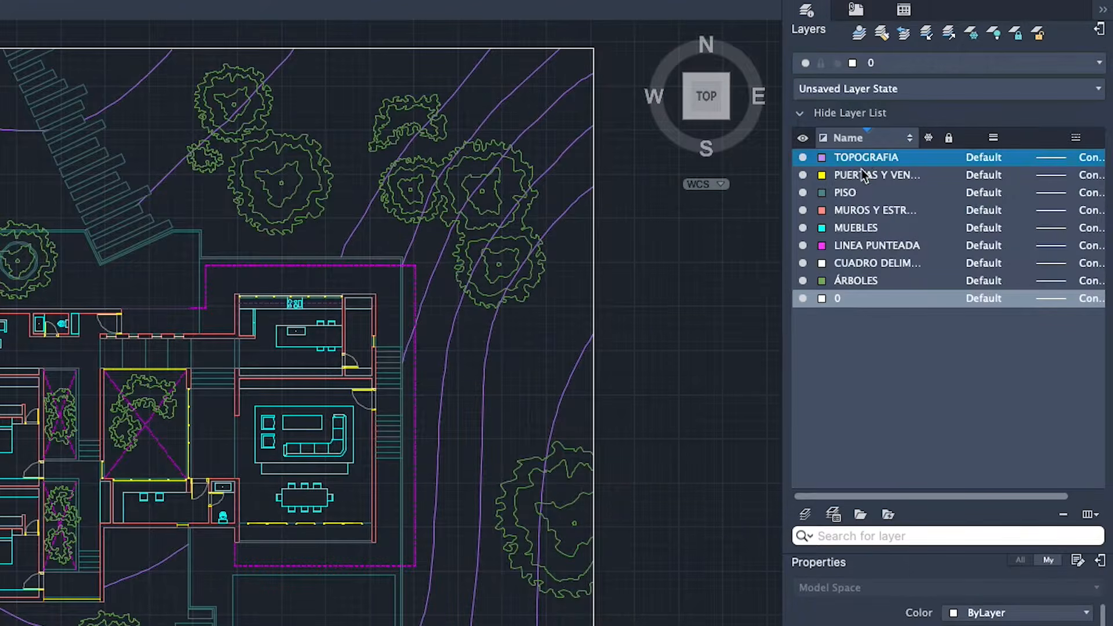
{"action": "left_click", "coordinate": [854, 281], "text": "shift"}
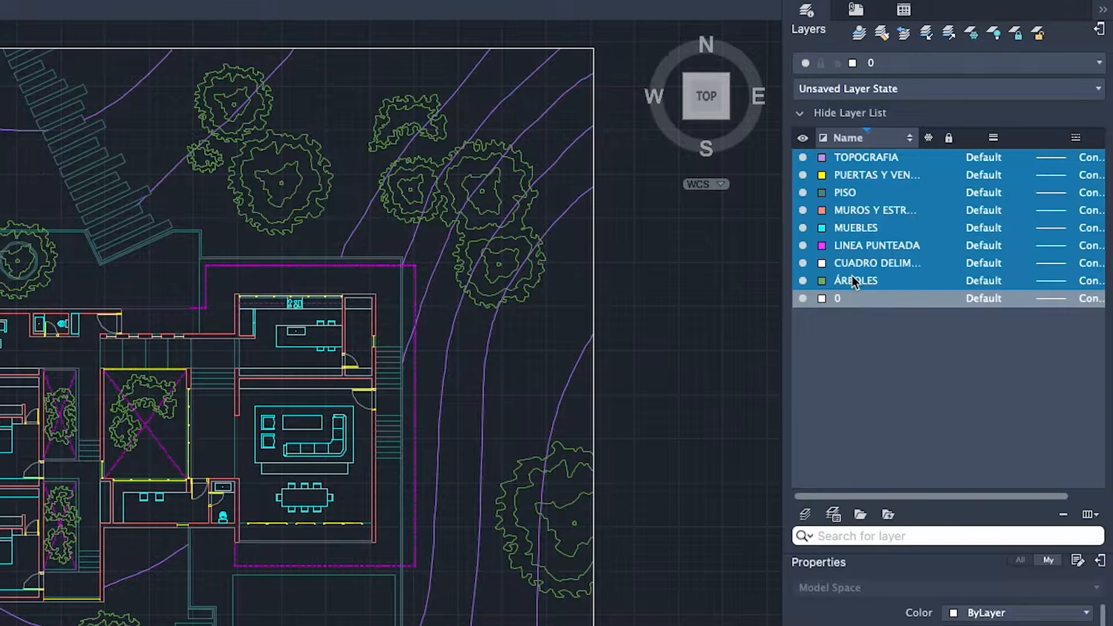
{"action": "left_click", "coordinate": [801, 157]}
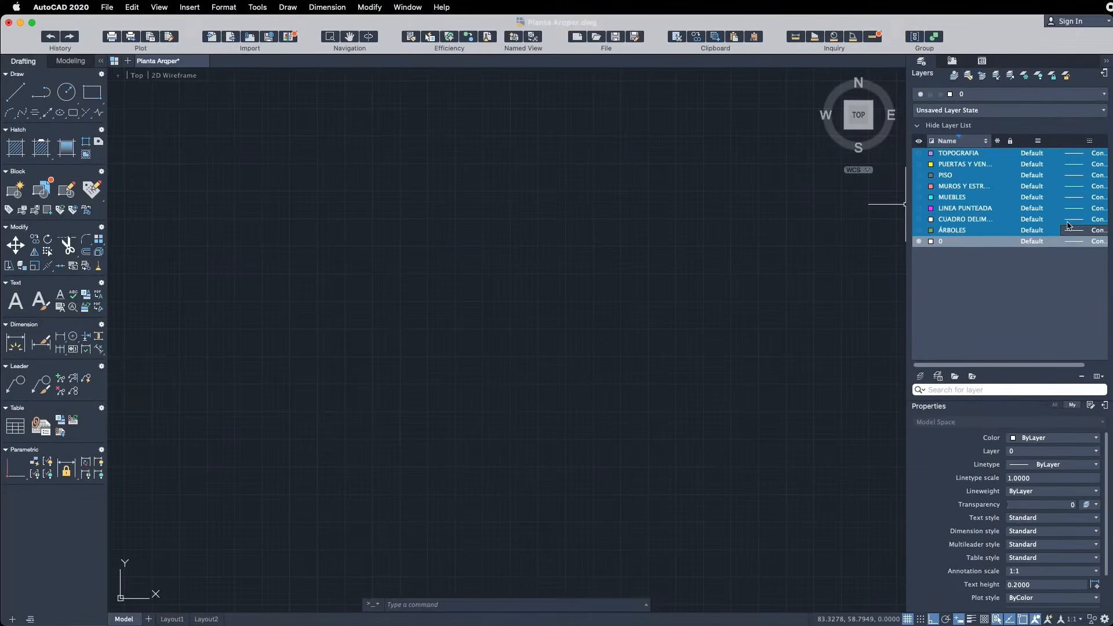
{"action": "left_click", "coordinate": [962, 263]}
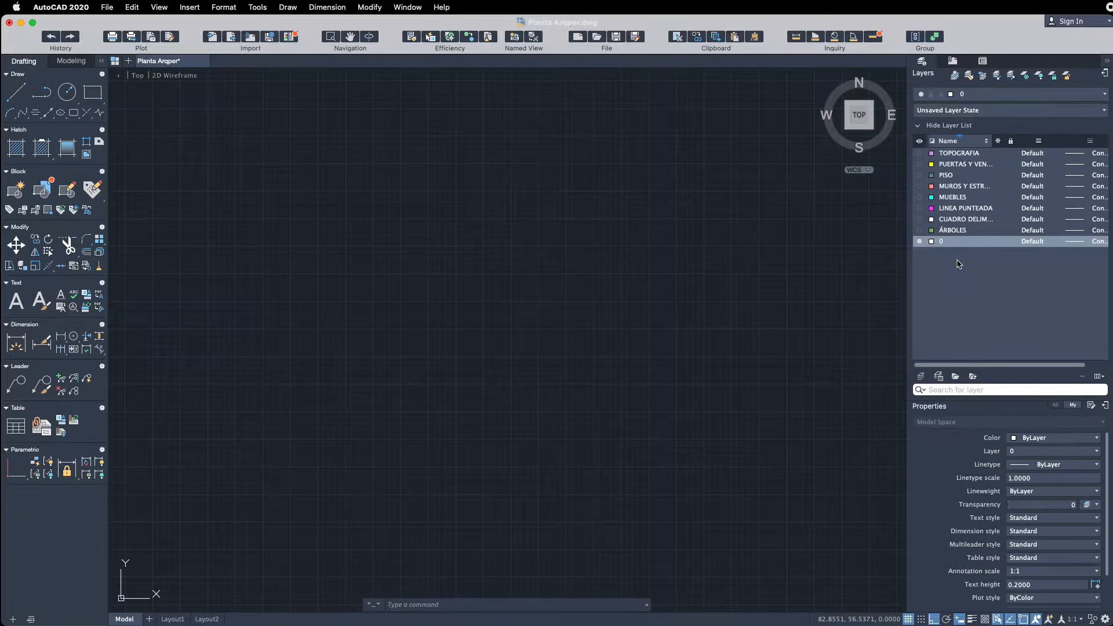
- Turn the layers back on one by one, starting with TOPOGRAFIA and finishing with ÁRBOLES and the bounding frame layer
{"action": "left_click", "coordinate": [919, 153]}
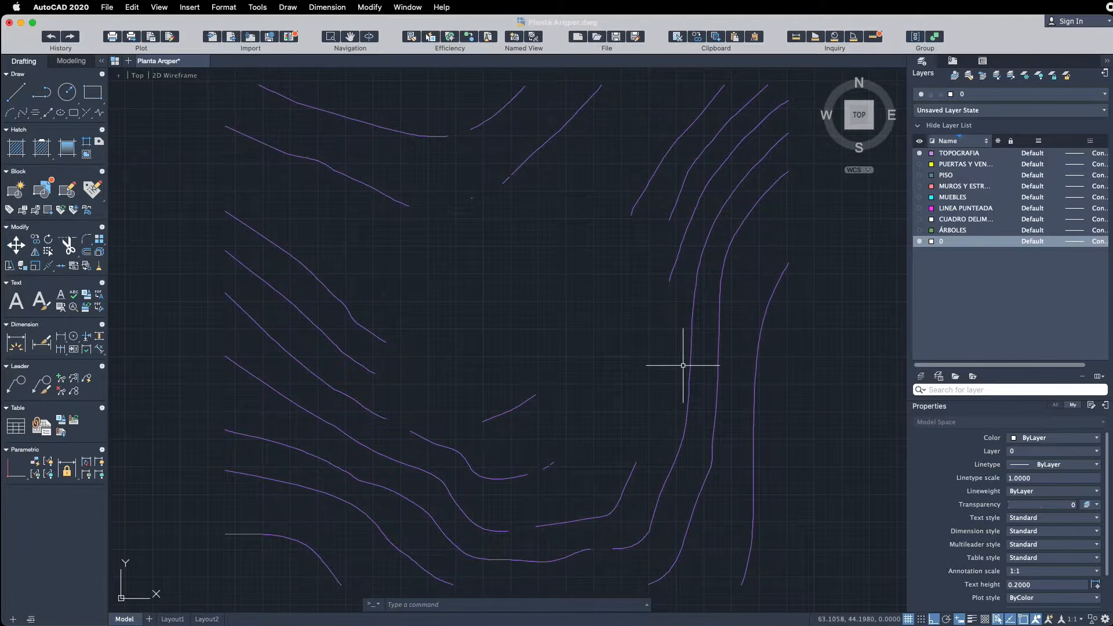
{"action": "left_click", "coordinate": [919, 165]}
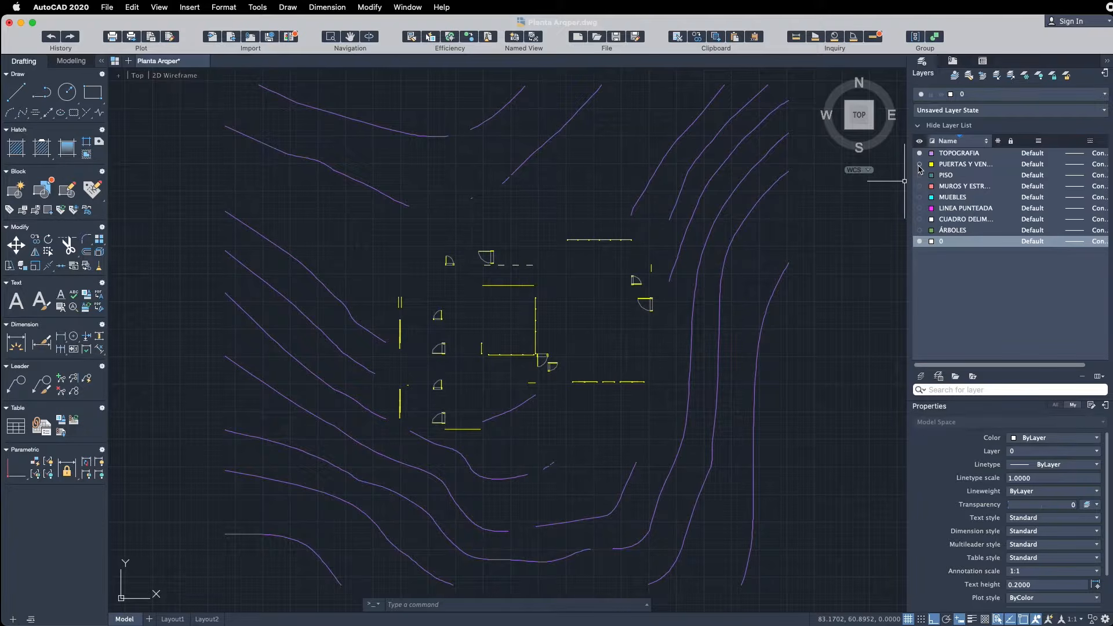
{"action": "left_click", "coordinate": [920, 175]}
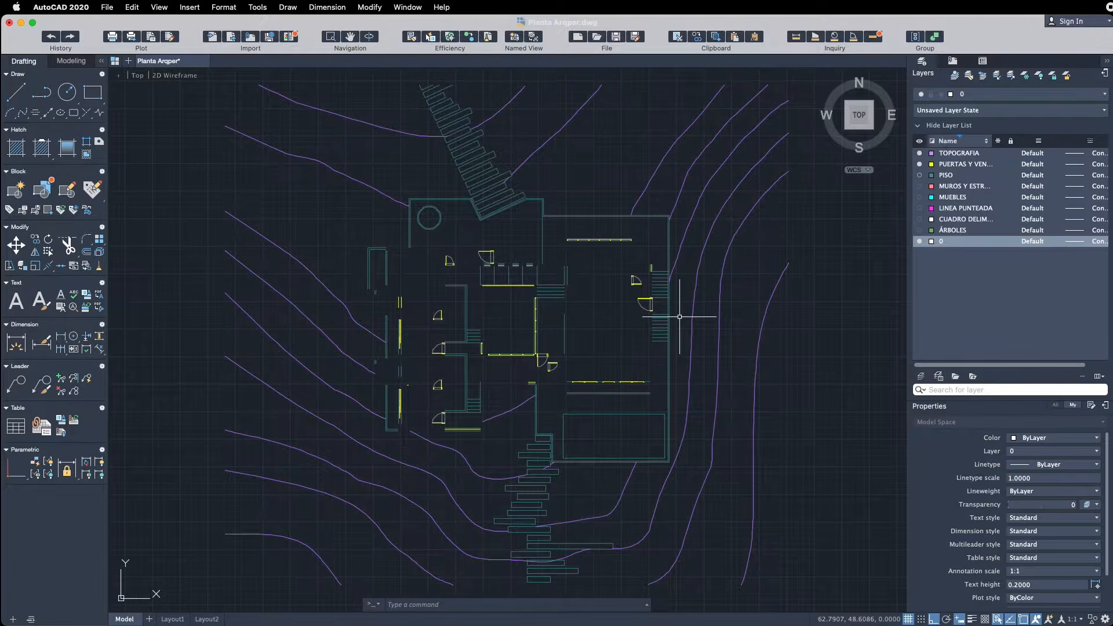
{"action": "left_click", "coordinate": [919, 186]}
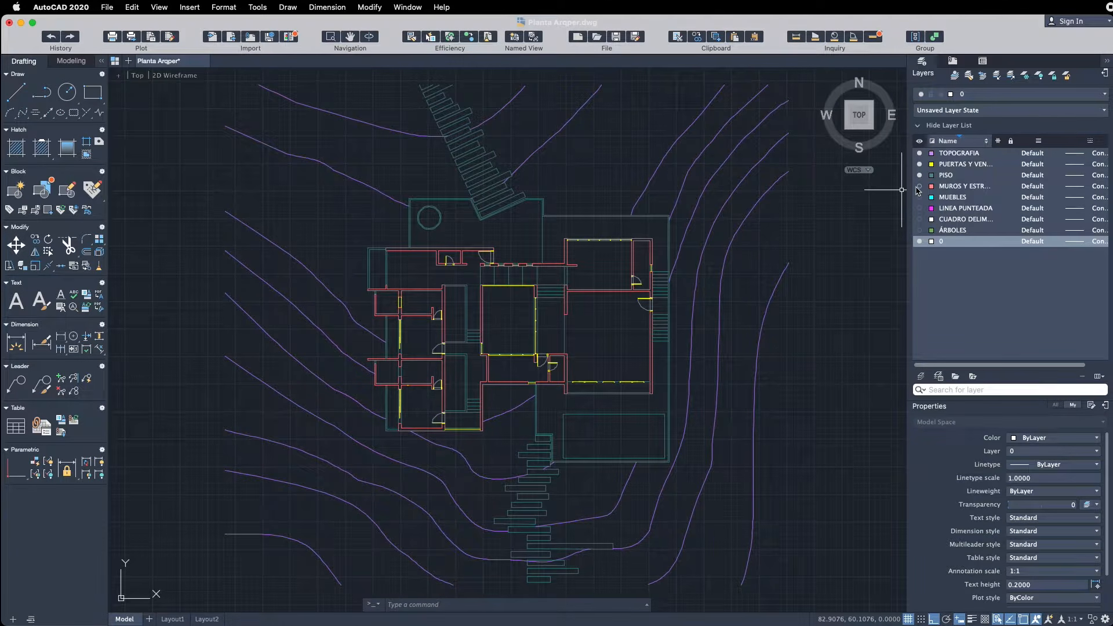
{"action": "left_click", "coordinate": [920, 198]}
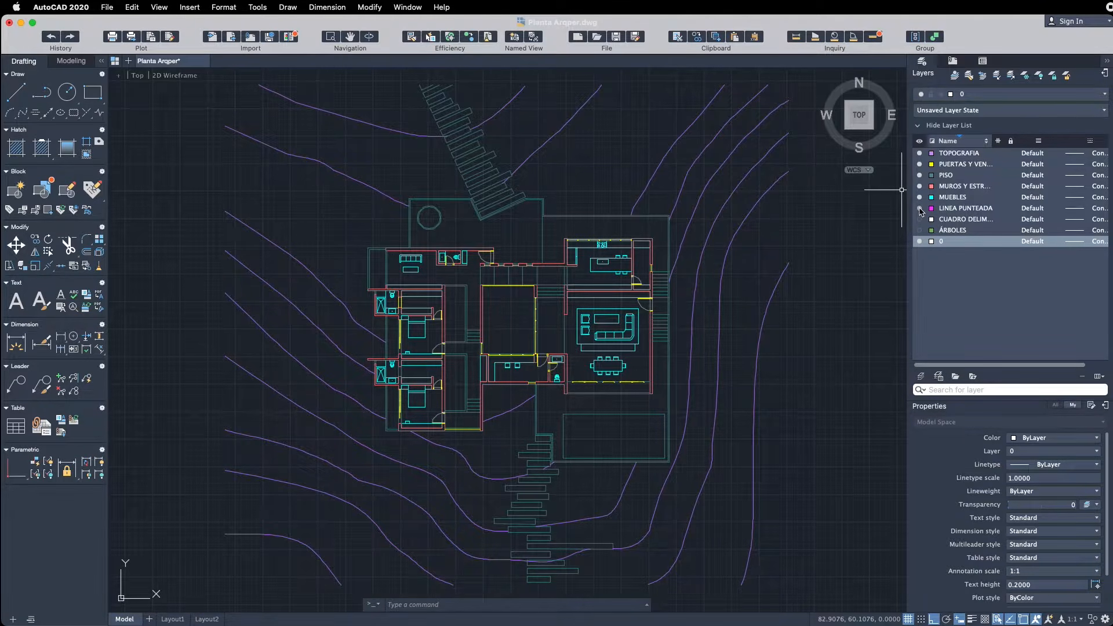
{"action": "left_click", "coordinate": [921, 209]}
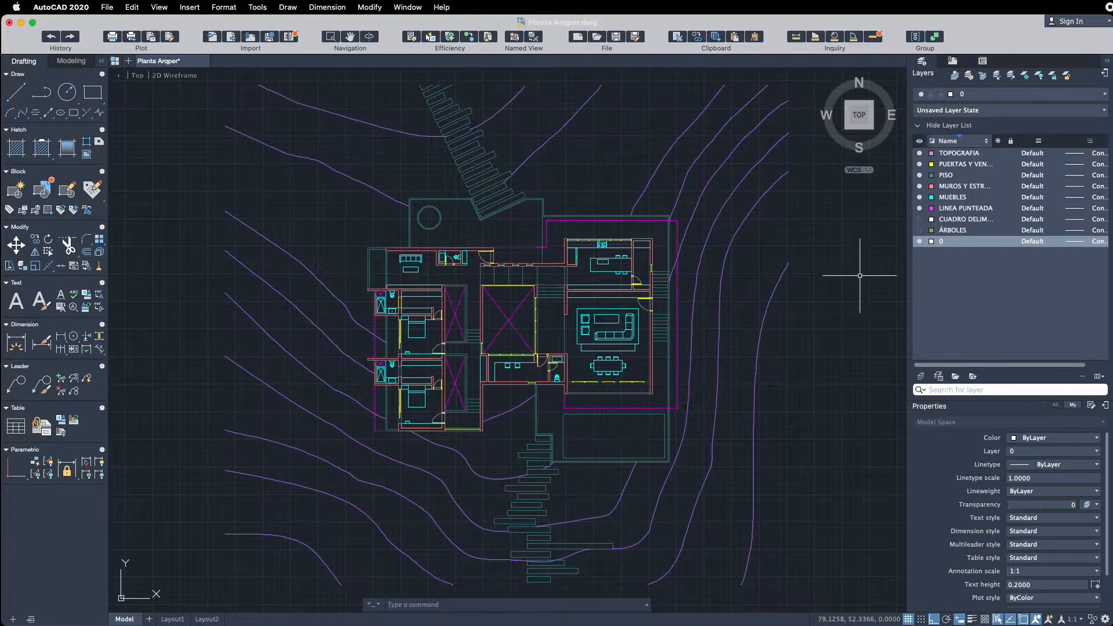
{"action": "left_click", "coordinate": [920, 231]}
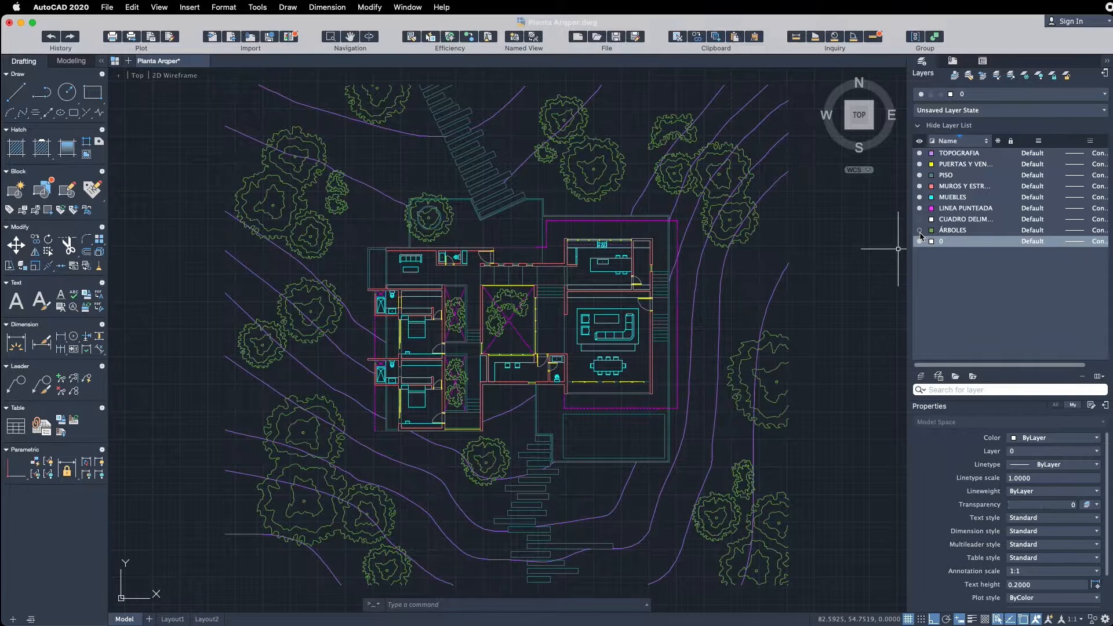
{"action": "left_click", "coordinate": [919, 219]}
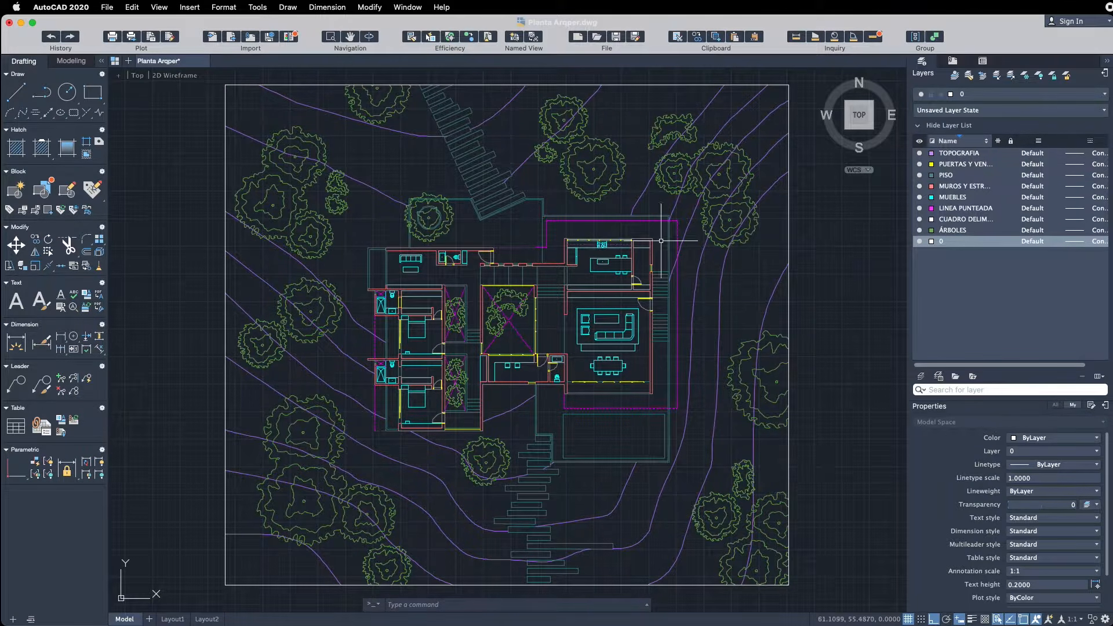
- Toggle the bounding frame layer off and on, and briefly select the rectangular frame around the plan to inspect it
{"action": "left_click", "coordinate": [920, 222]}
{"action": "left_click", "coordinate": [920, 222]}
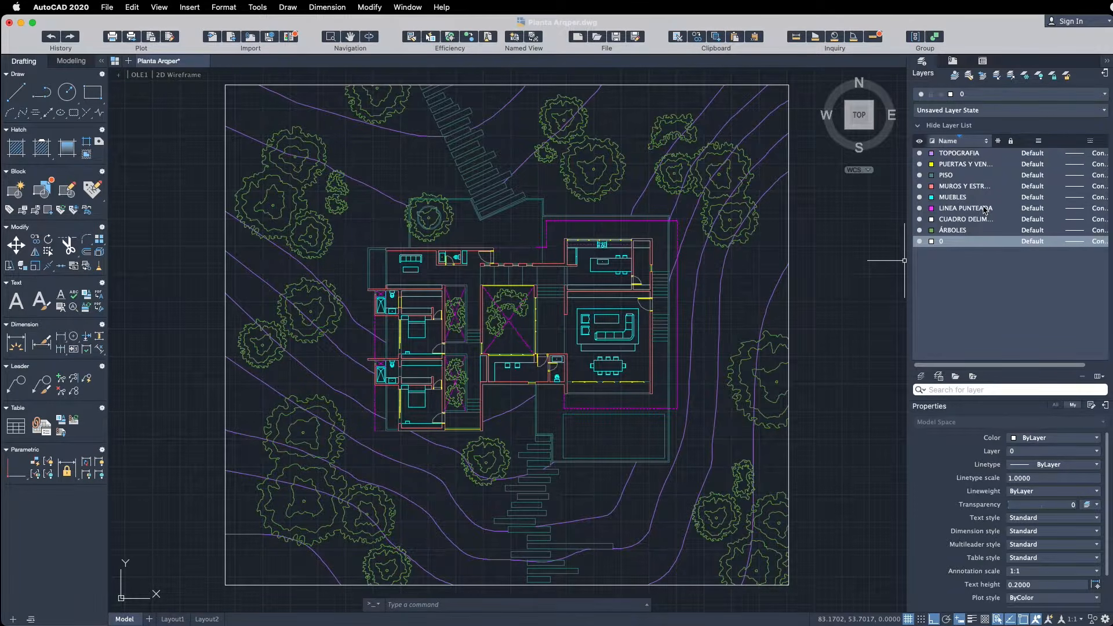
{"action": "left_click", "coordinate": [839, 232]}
{"action": "left_click", "coordinate": [787, 212]}
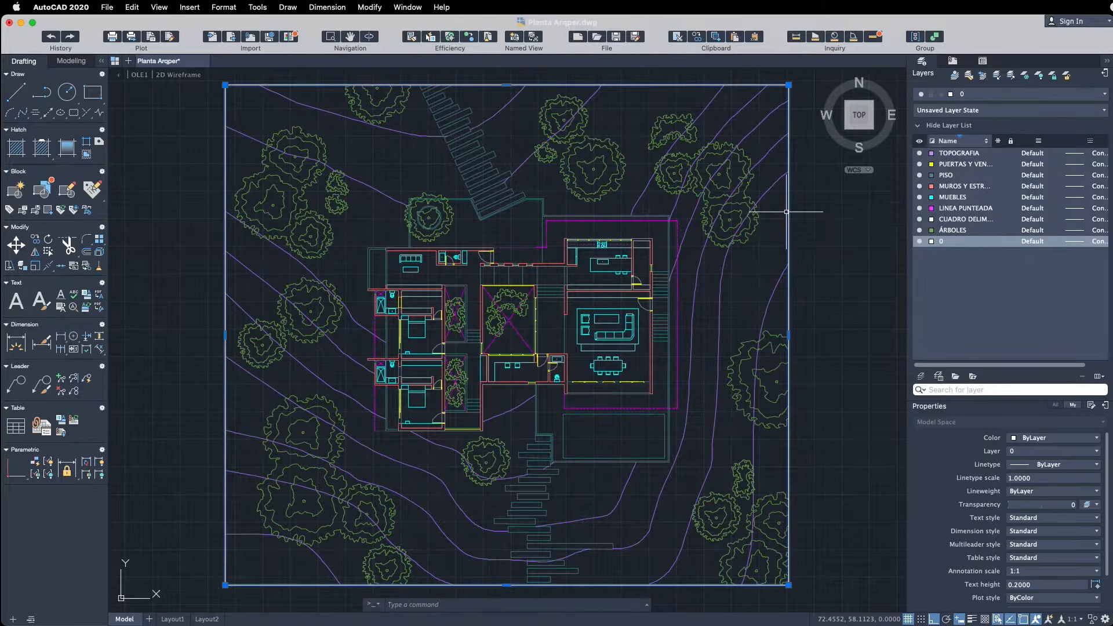
{"action": "key", "text": "Escape"}
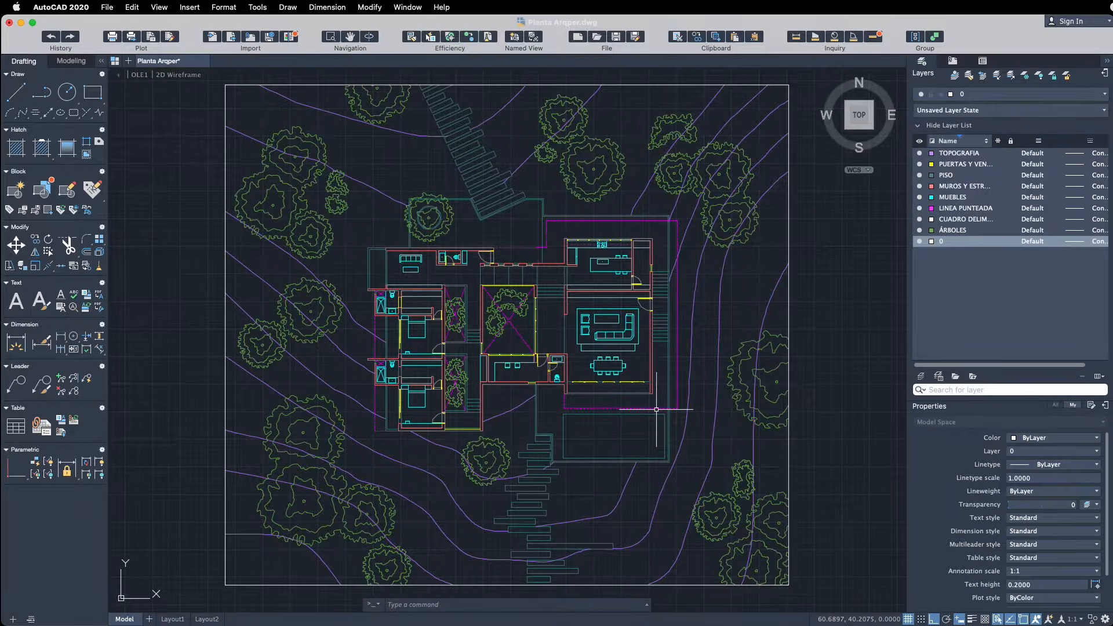
- Open the plot settings for the model, review the available plot styles, and cancel without plotting
{"action": "key", "text": "super+p"}
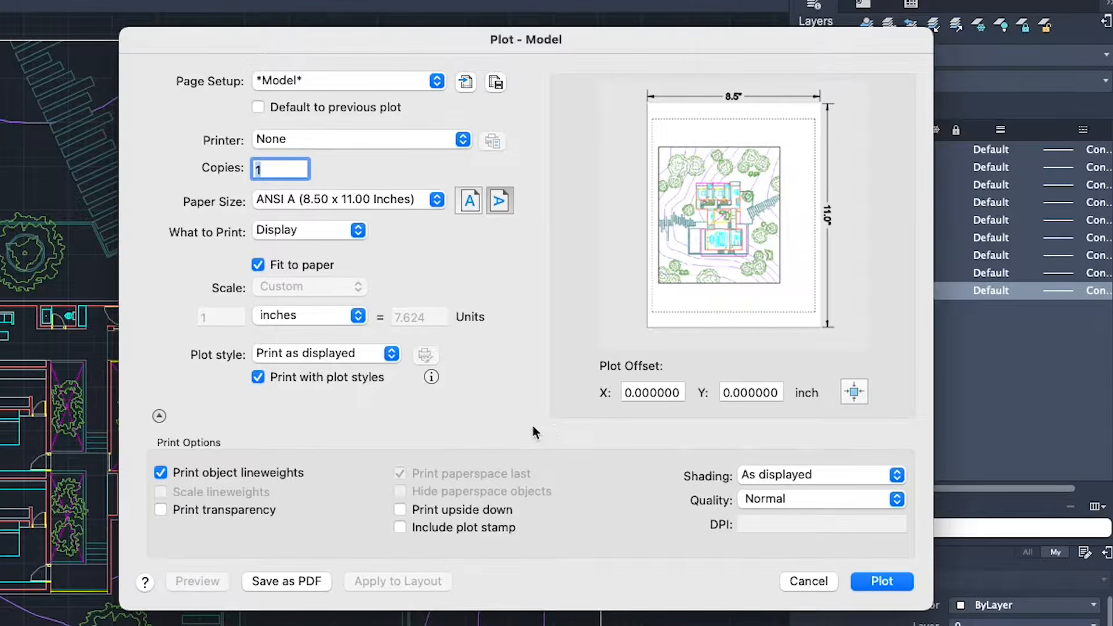
{"action": "left_click", "coordinate": [389, 355]}
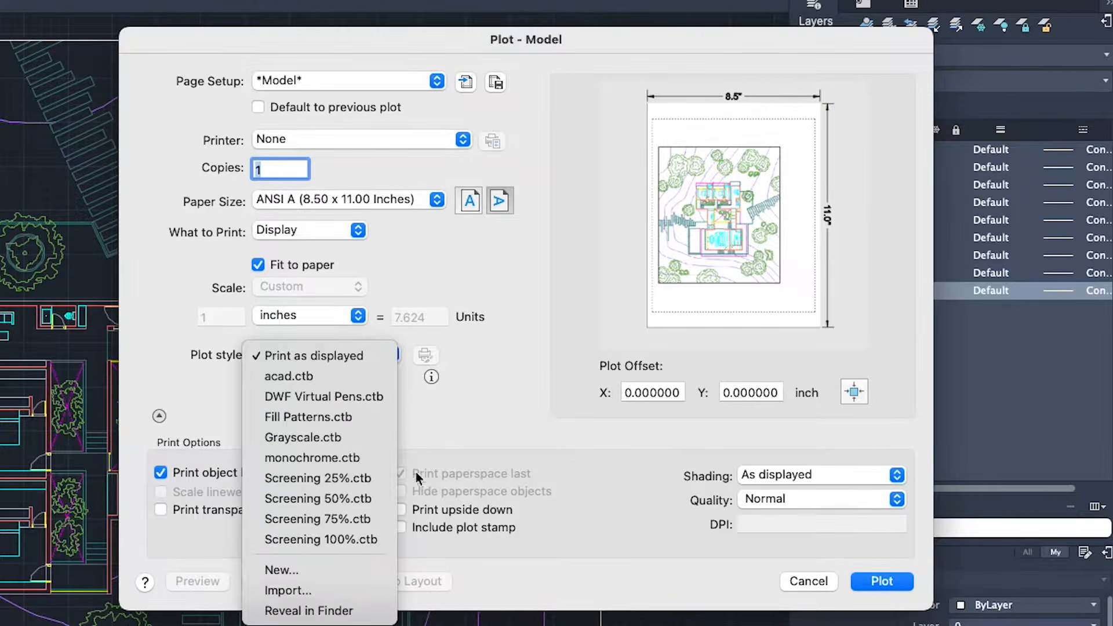
{"action": "left_click", "coordinate": [508, 426]}
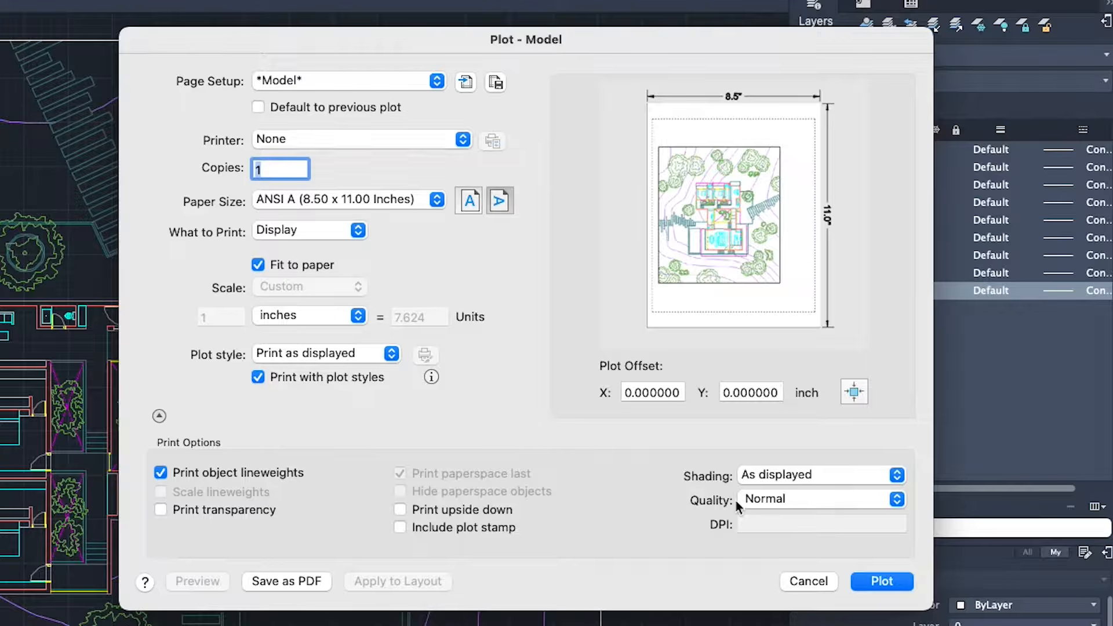
{"action": "left_click", "coordinate": [811, 582]}
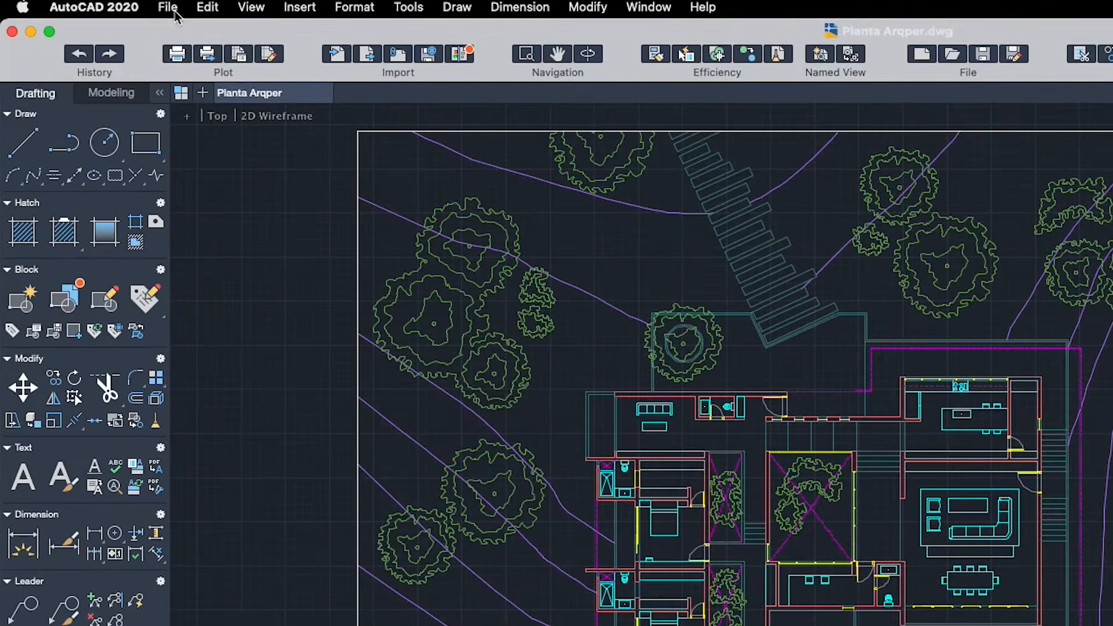
- Begin saving a copy of the drawing, creating a Desktop folder named Planta Arqper as its destination
{"action": "left_click", "coordinate": [113, 7]}
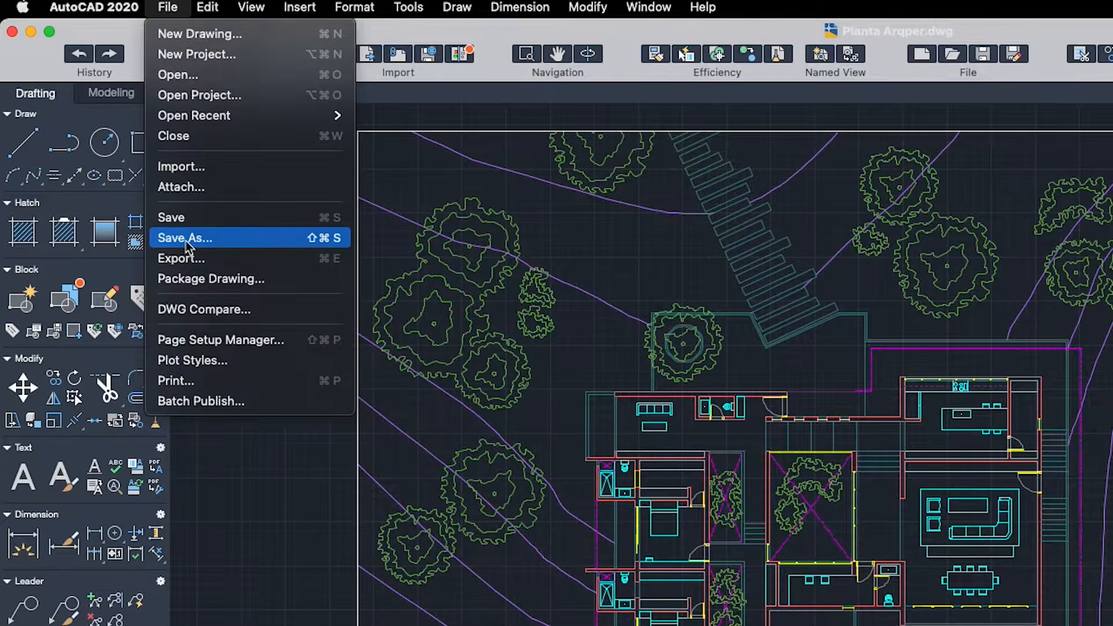
{"action": "left_click", "coordinate": [186, 239]}
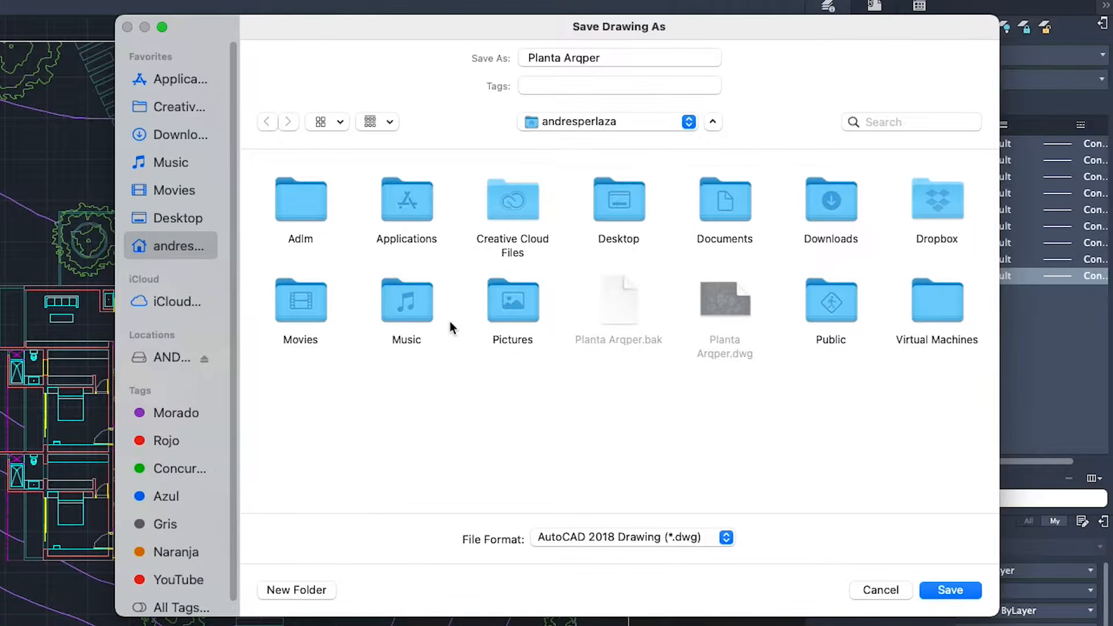
{"action": "left_click", "coordinate": [183, 218]}
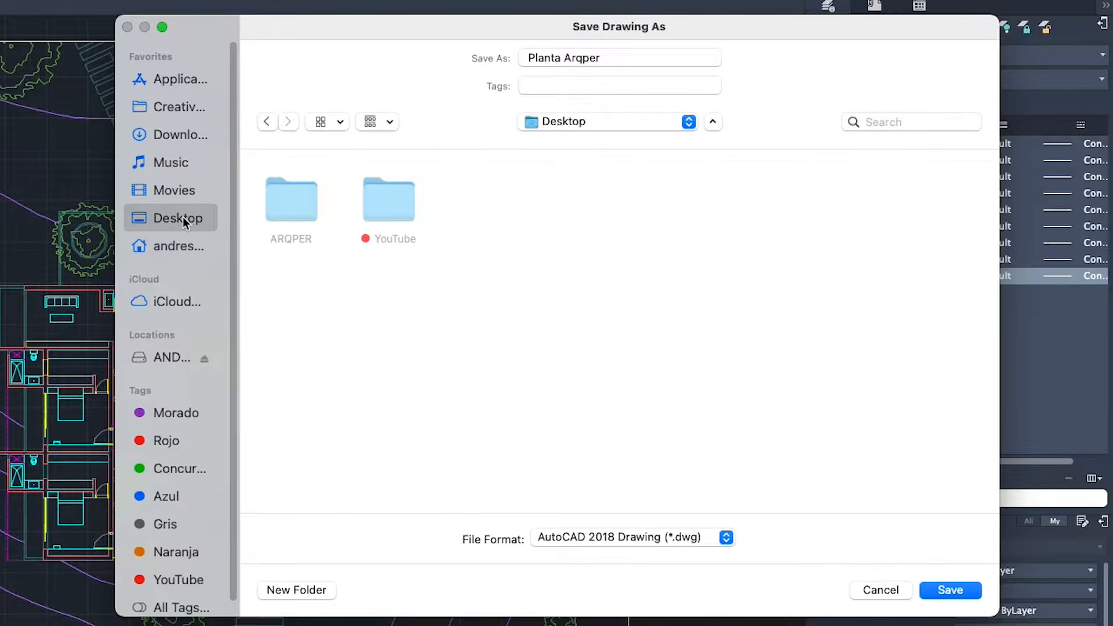
{"action": "left_click", "coordinate": [295, 589]}
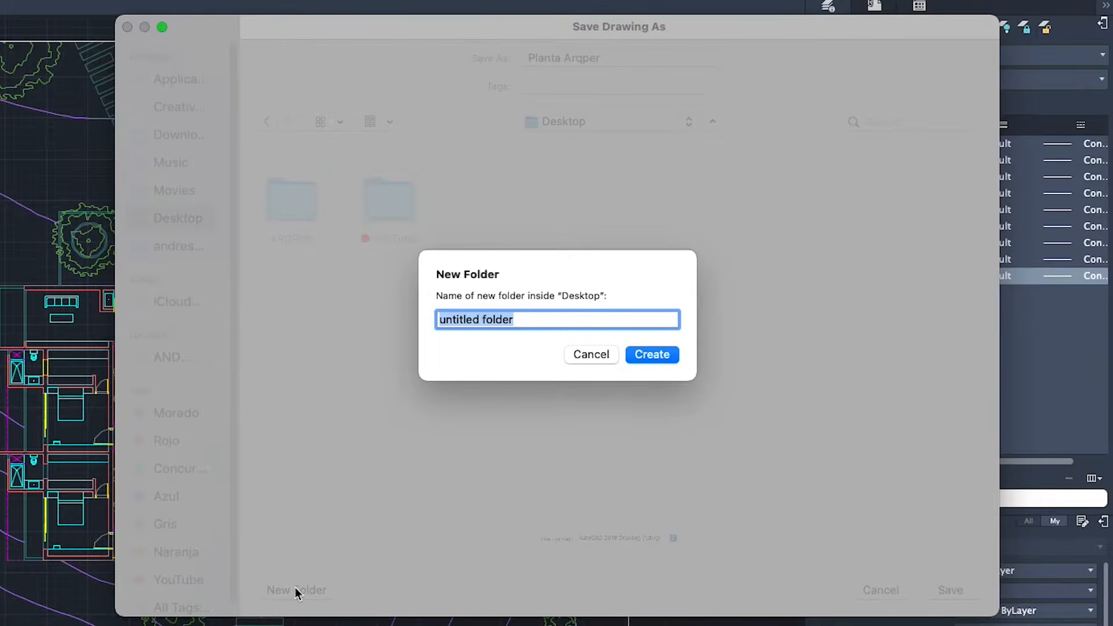
{"action": "type", "text": "Planta Arqper"}
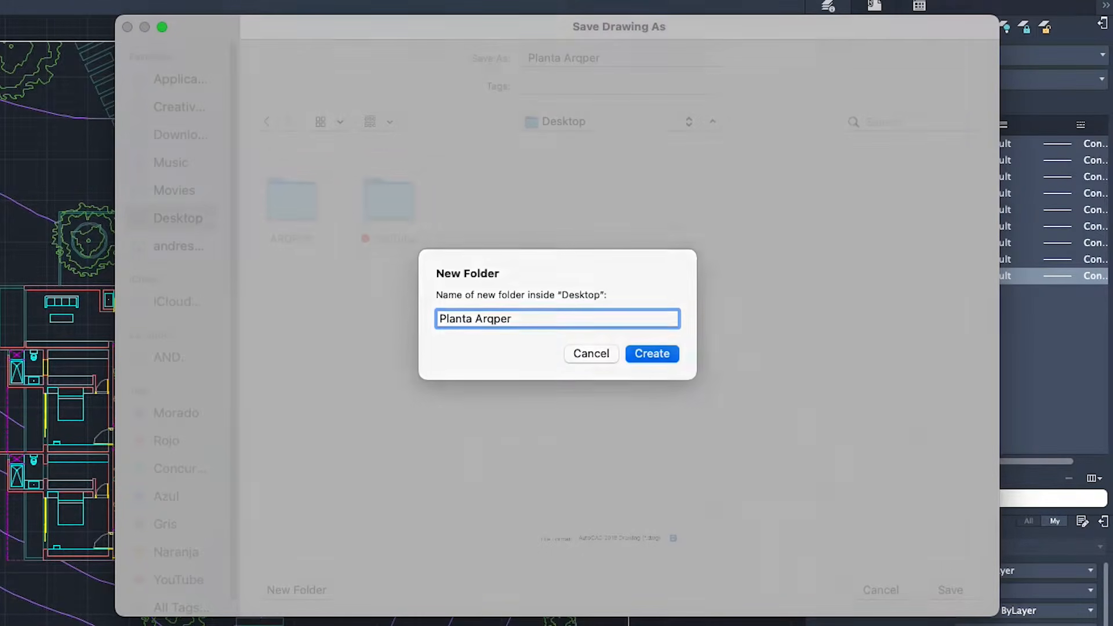
{"action": "key", "text": "Return"}
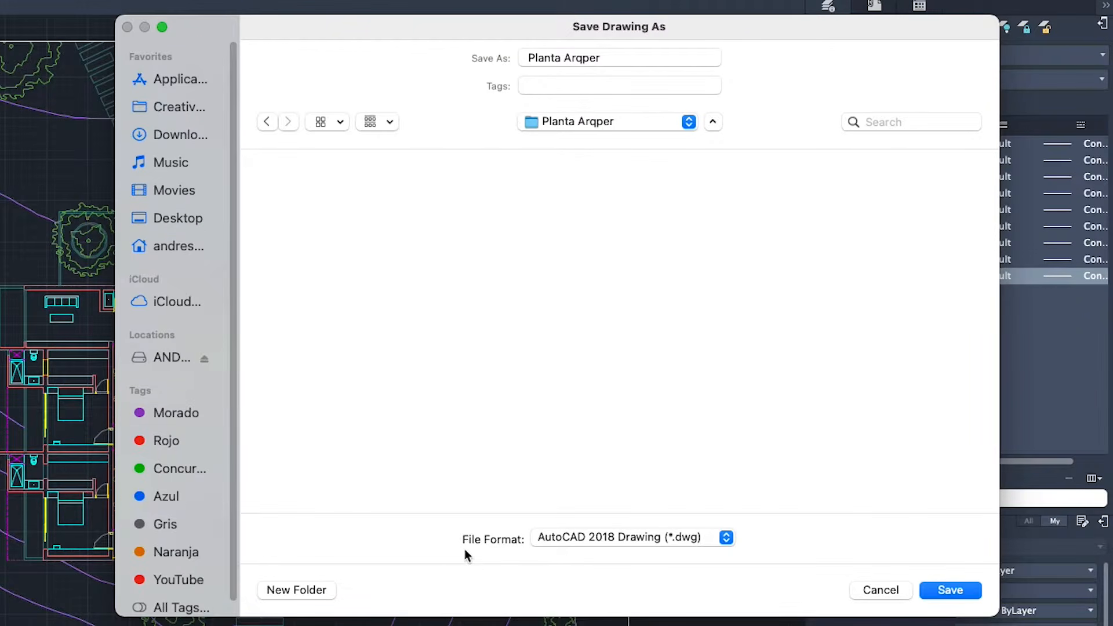
- Save the Planta Arqper drawing in AutoCAD R12/LT2 DXF (*.dxf) format
{"action": "left_click", "coordinate": [726, 538]}
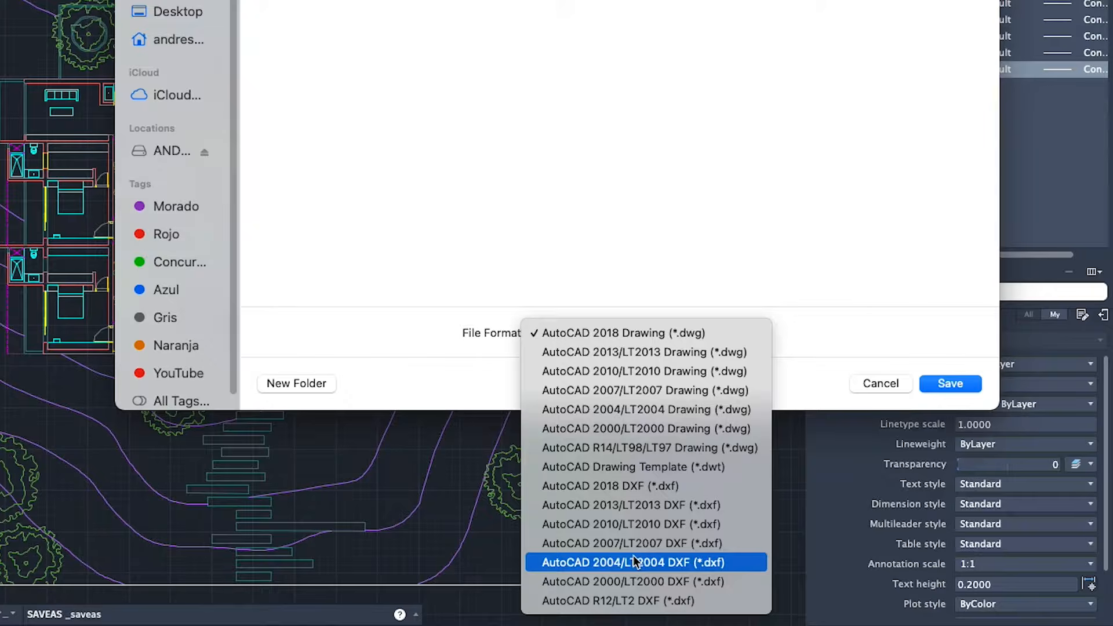
{"action": "left_click", "coordinate": [629, 601]}
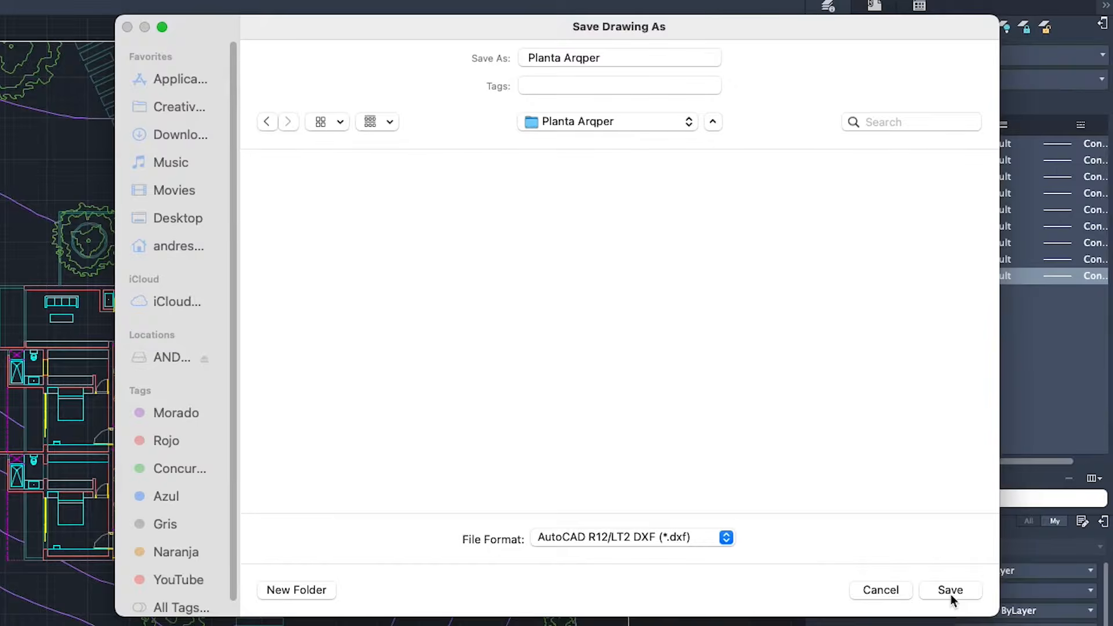
{"action": "left_click", "coordinate": [951, 591]}
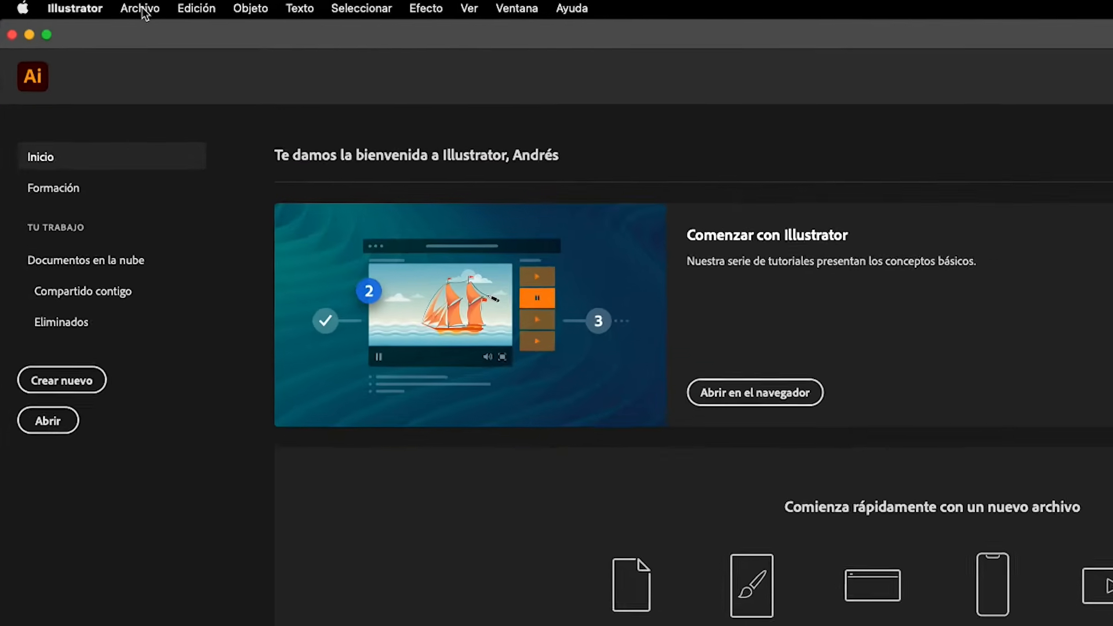
- Switch to Illustrator and open Planta Arqper.dxf from the Planta Arqper folder on the Desktop
{"action": "left_click", "coordinate": [98, 7]}
{"action": "left_click", "coordinate": [154, 76]}
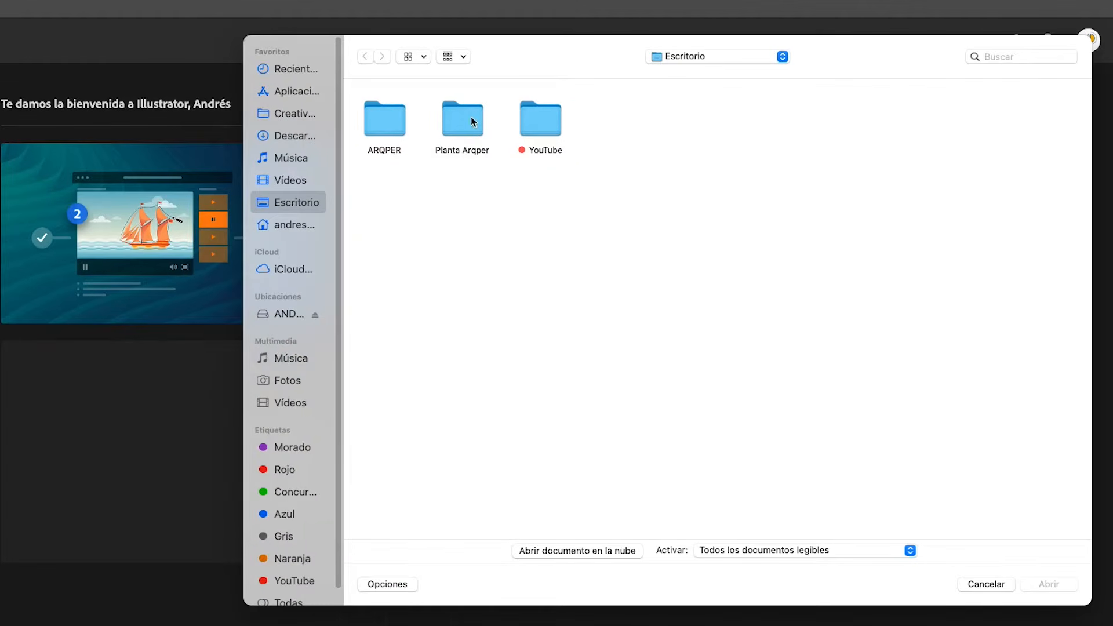
{"action": "double_click", "coordinate": [466, 116]}
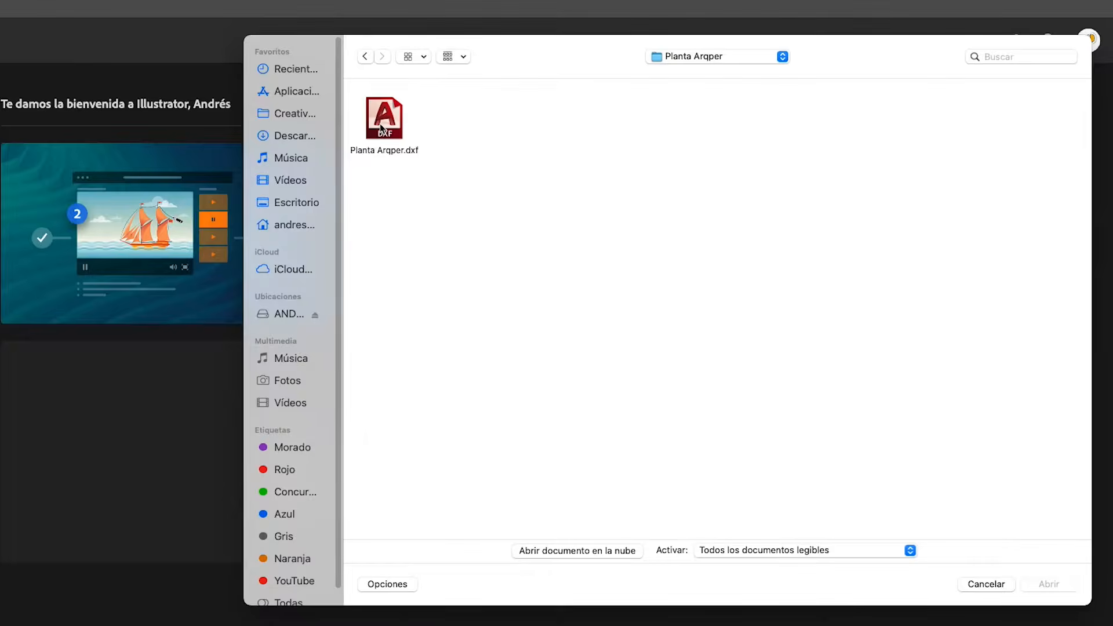
{"action": "double_click", "coordinate": [381, 127]}
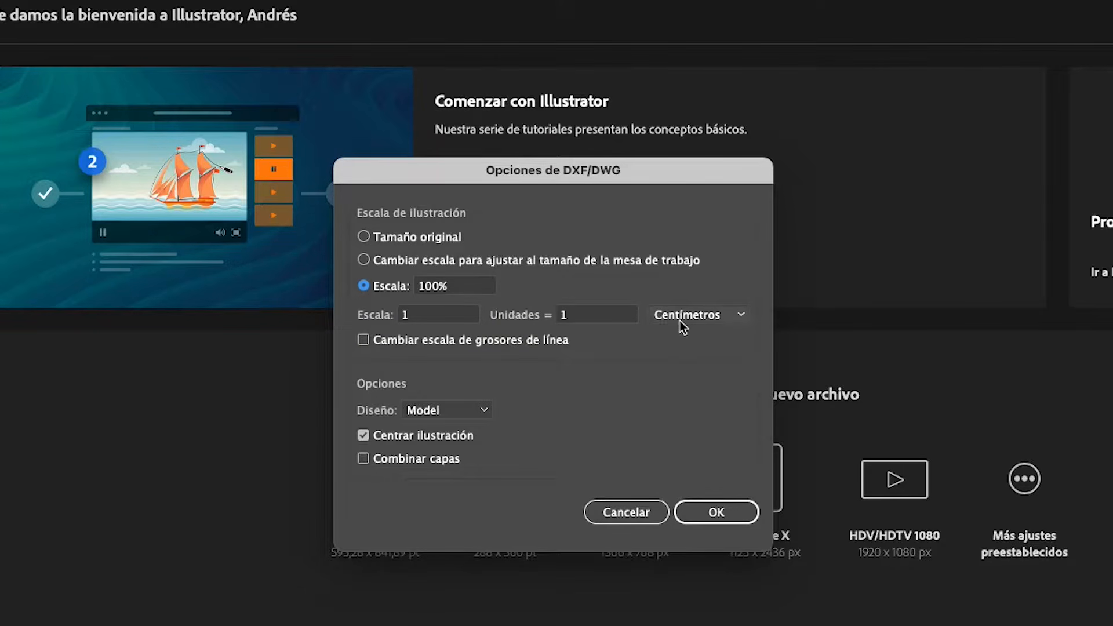
- Keep centimetres as the DXF import unit and try scales of 1 unit = 2 cm and 1 unit = 0,5 cm
{"action": "left_click", "coordinate": [701, 320]}
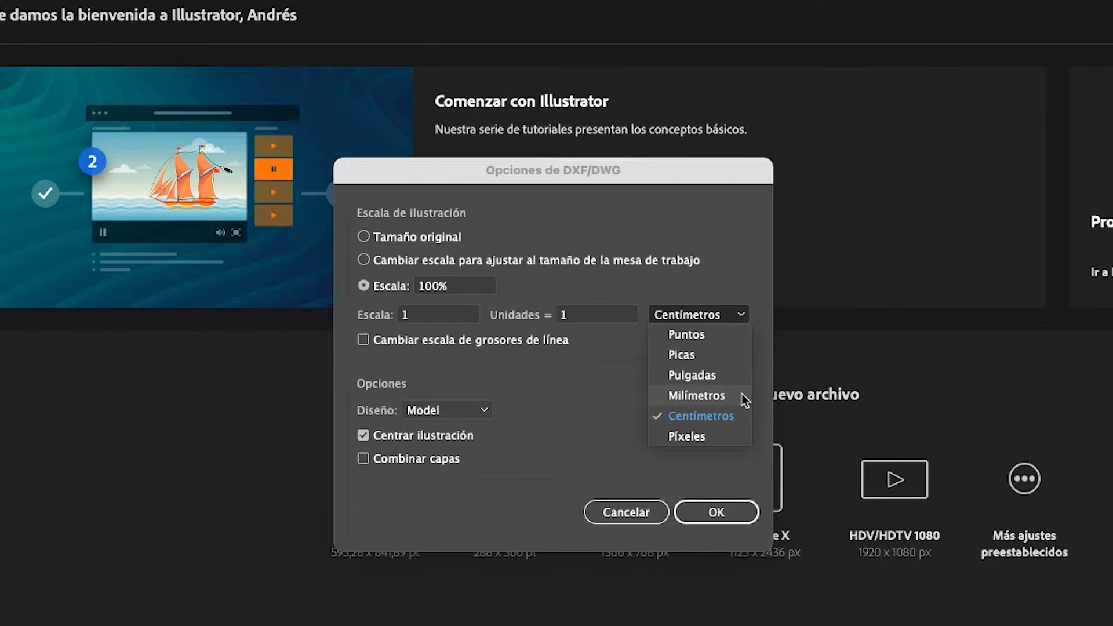
{"action": "left_click", "coordinate": [706, 422]}
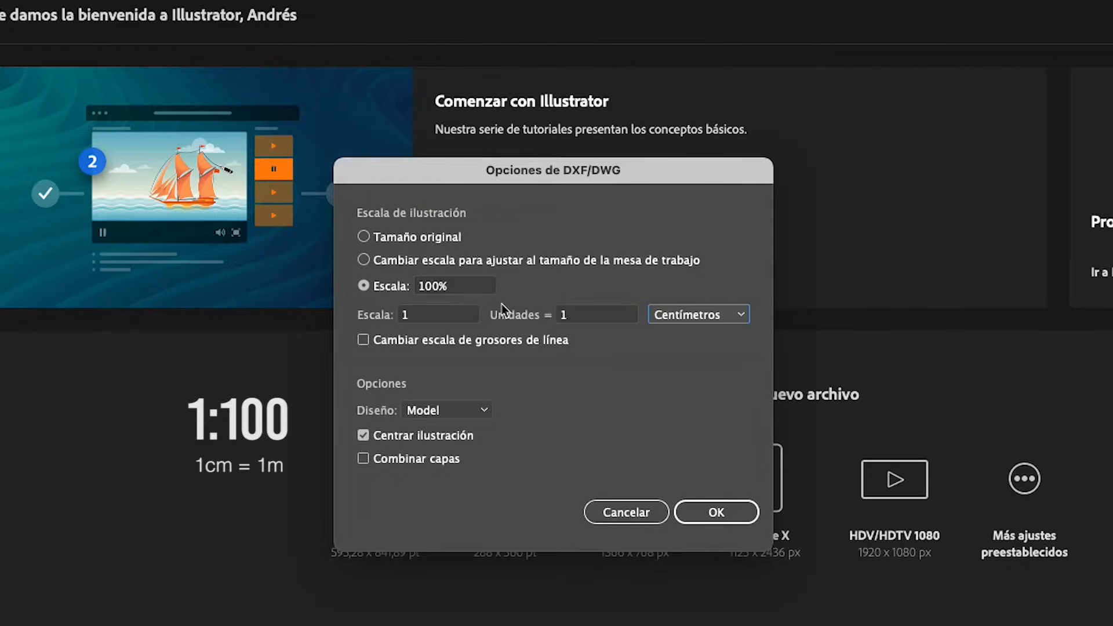
{"action": "left_click", "coordinate": [586, 314]}
{"action": "left_click_drag", "start_coordinate": [573, 313], "coordinate": [554, 310]}
{"action": "type", "text": "2"}
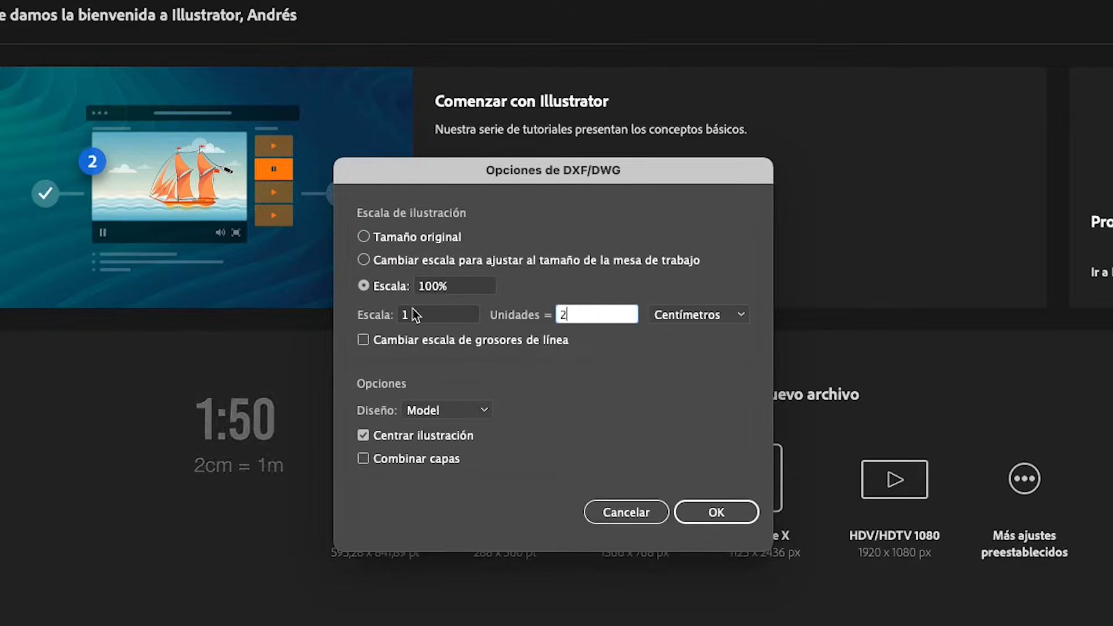
{"action": "key", "text": "BackSpace"}
{"action": "type", "text": "0,5"}
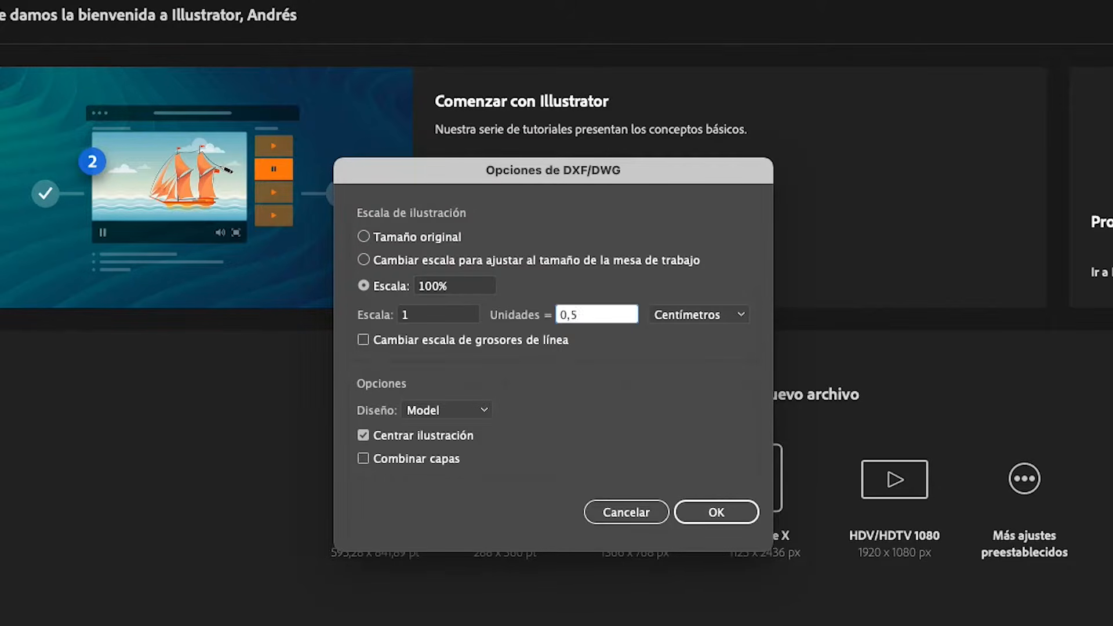
- Set the DXF scale to 1 unit = 1 cm and import the drawing with its layers kept separate
{"action": "left_click", "coordinate": [425, 318]}
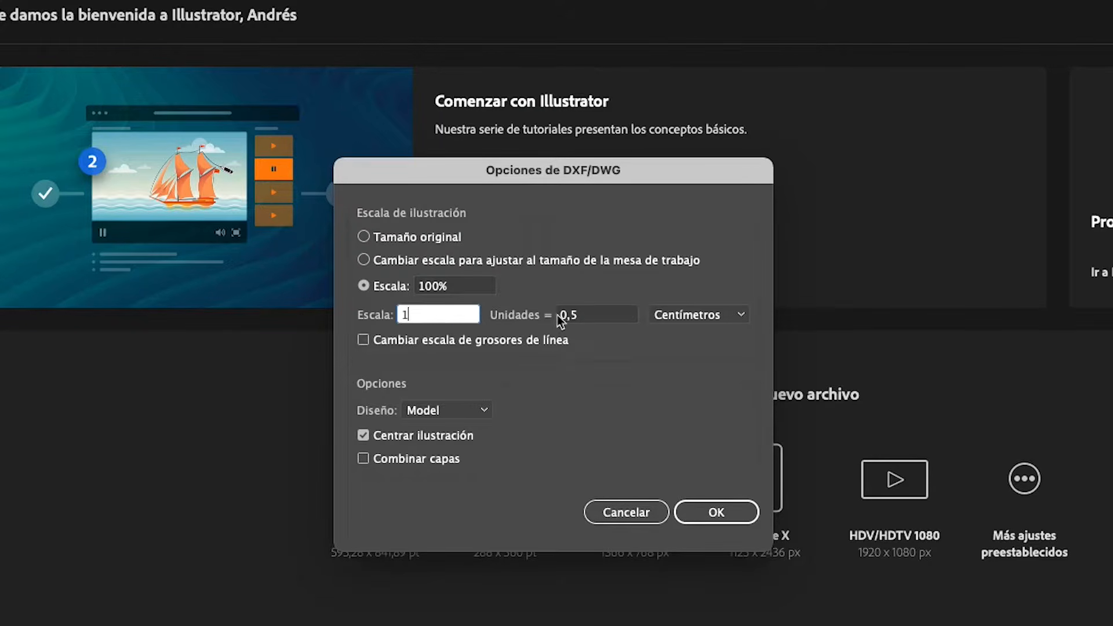
{"action": "double_click", "coordinate": [572, 314]}
{"action": "type", "text": "1"}
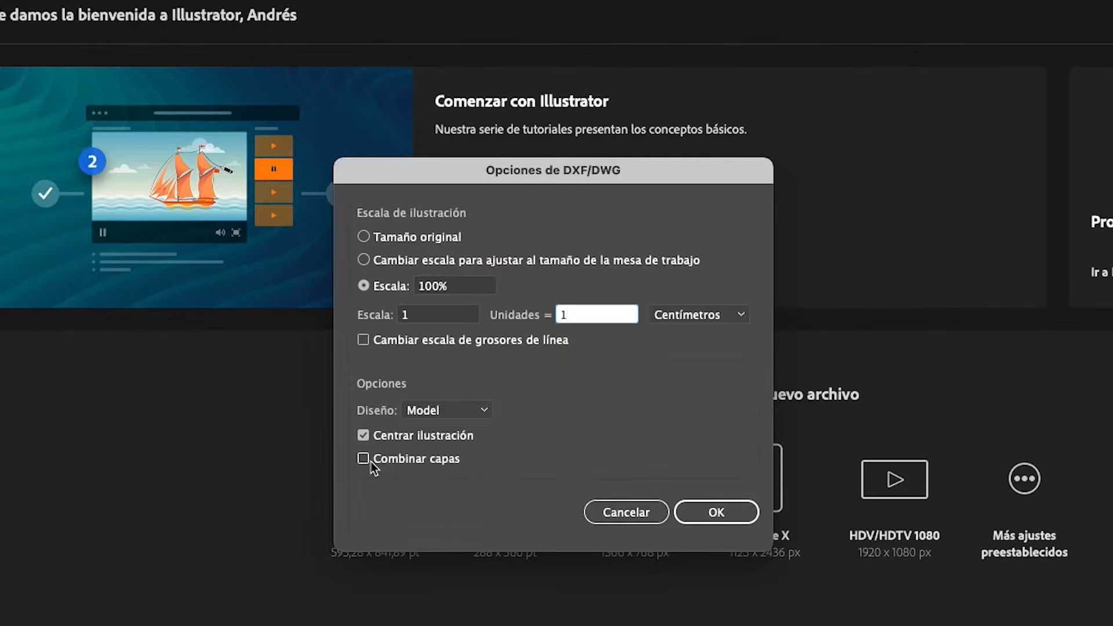
{"action": "left_click", "coordinate": [717, 514]}
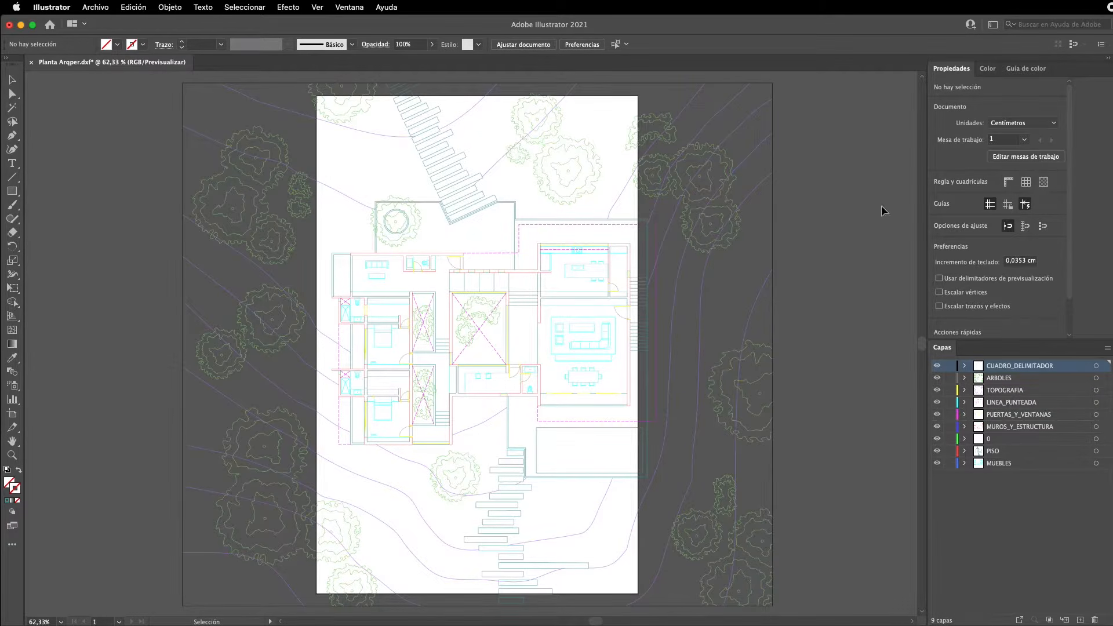
- Inspect the imported floor plan's linework up close, selecting and deselecting a step line of the stairs between the courtyards
{"action": "scroll", "coordinate": [438, 327], "scroll_direction": "up", "scroll_amount": 5}
{"action": "scroll", "coordinate": [442, 309], "scroll_direction": "up", "scroll_amount": 5}
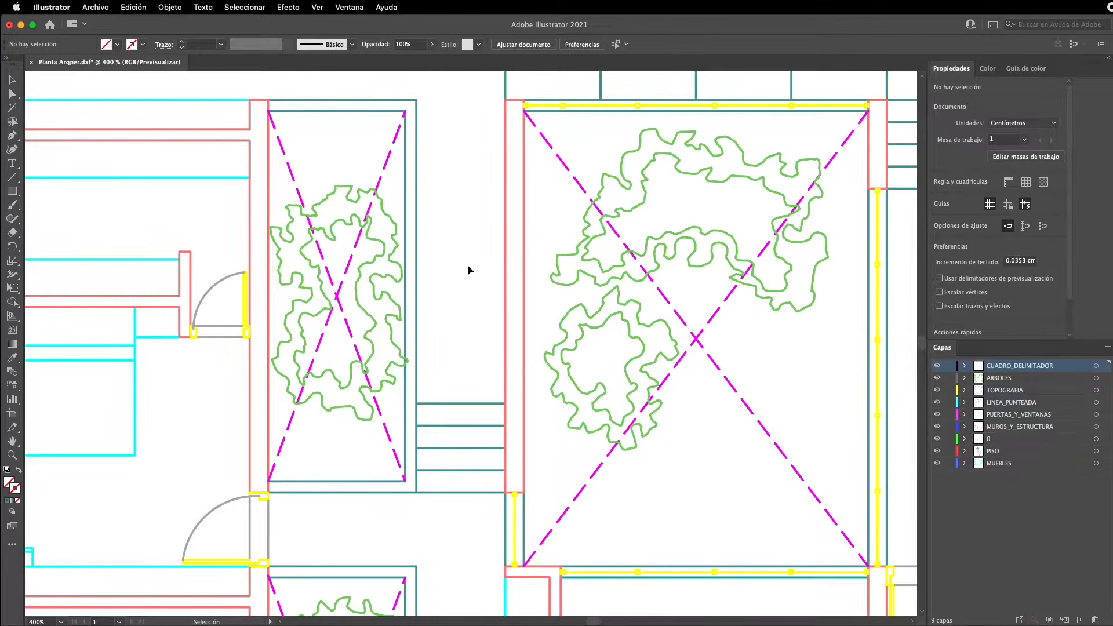
{"action": "left_click", "coordinate": [464, 404]}
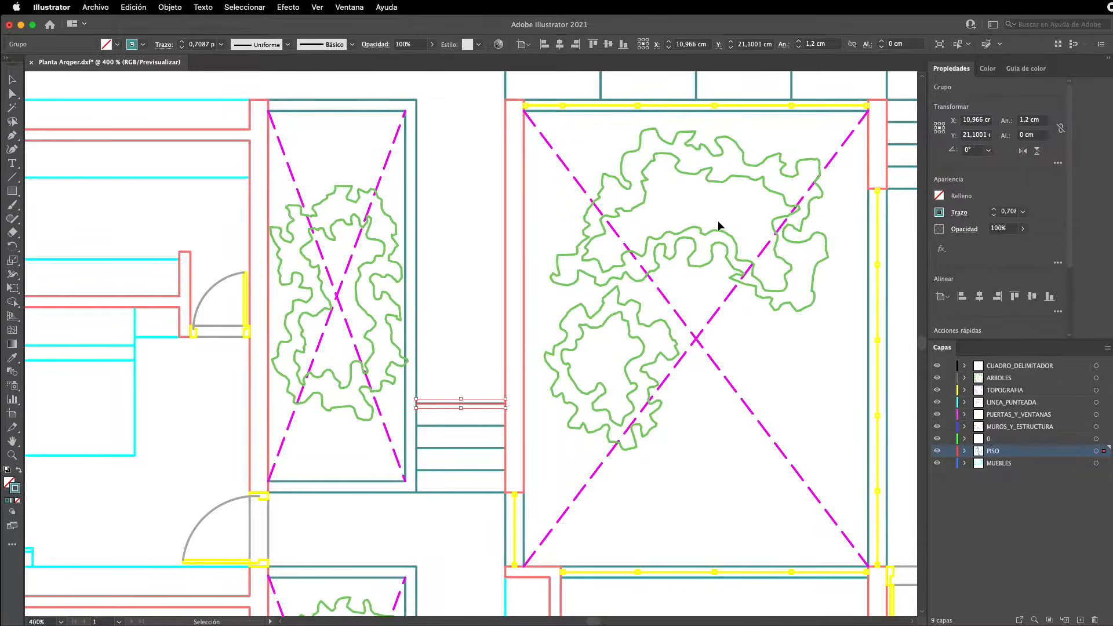
{"action": "left_click", "coordinate": [459, 342]}
{"action": "scroll", "coordinate": [418, 331], "scroll_direction": "down", "scroll_amount": 2}
{"action": "scroll", "coordinate": [418, 333], "scroll_direction": "down", "scroll_amount": 4}
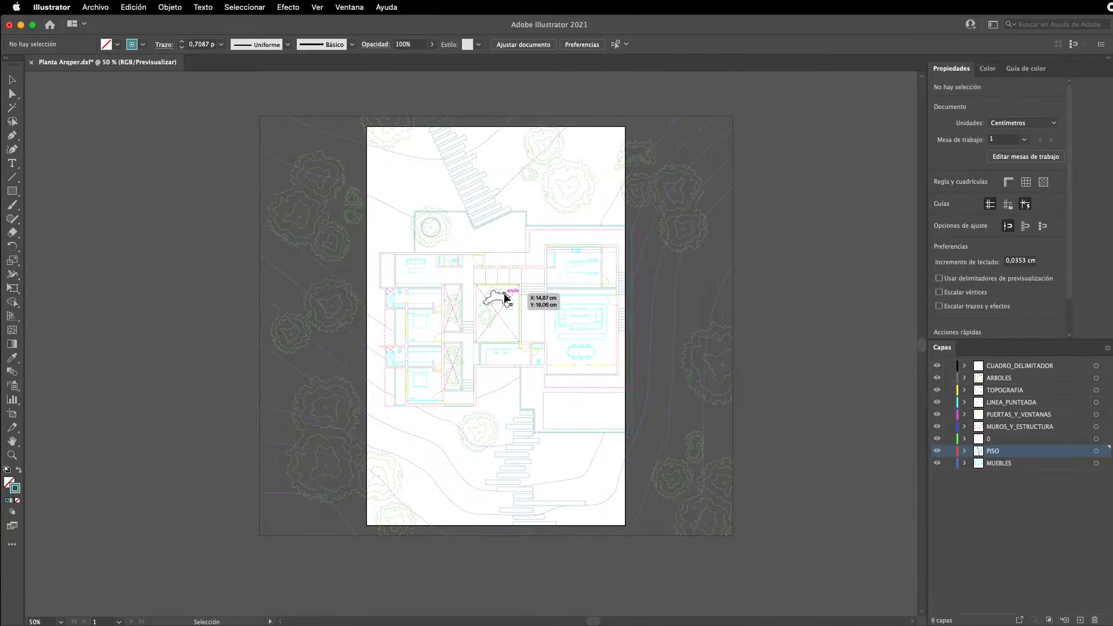
{"action": "scroll", "coordinate": [514, 270], "scroll_direction": "up", "scroll_amount": 3}
{"action": "scroll", "coordinate": [515, 270], "scroll_direction": "down", "scroll_amount": 2}
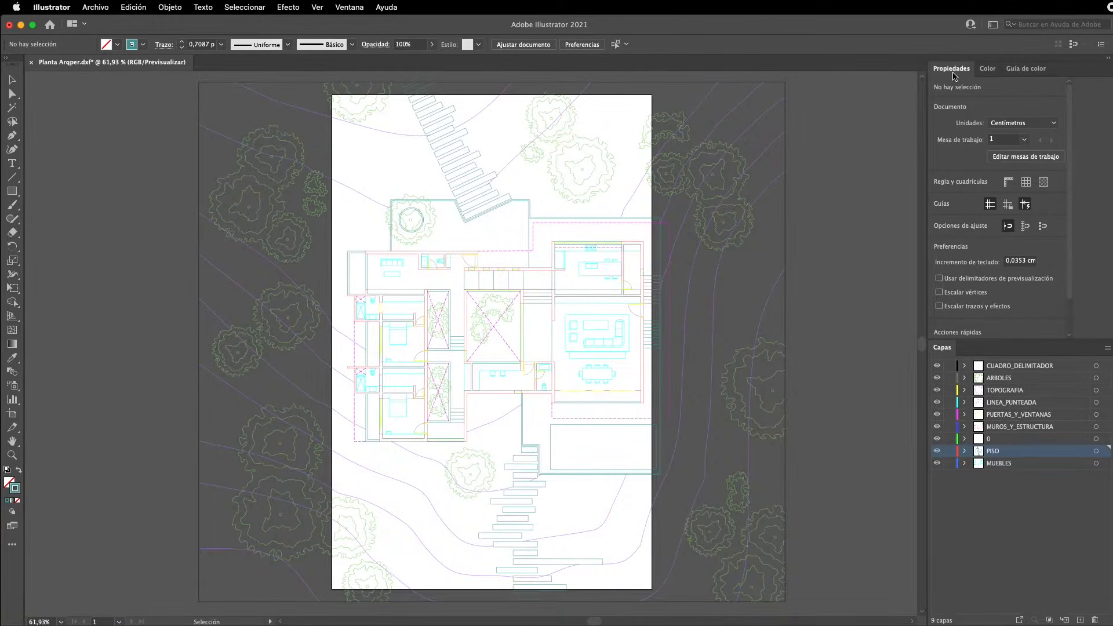
- Check that the Properties panel is enabled and look through the imported layers from MUEBLES up to MUROS_Y_ESTRUCTURA
{"action": "left_click", "coordinate": [356, 7]}
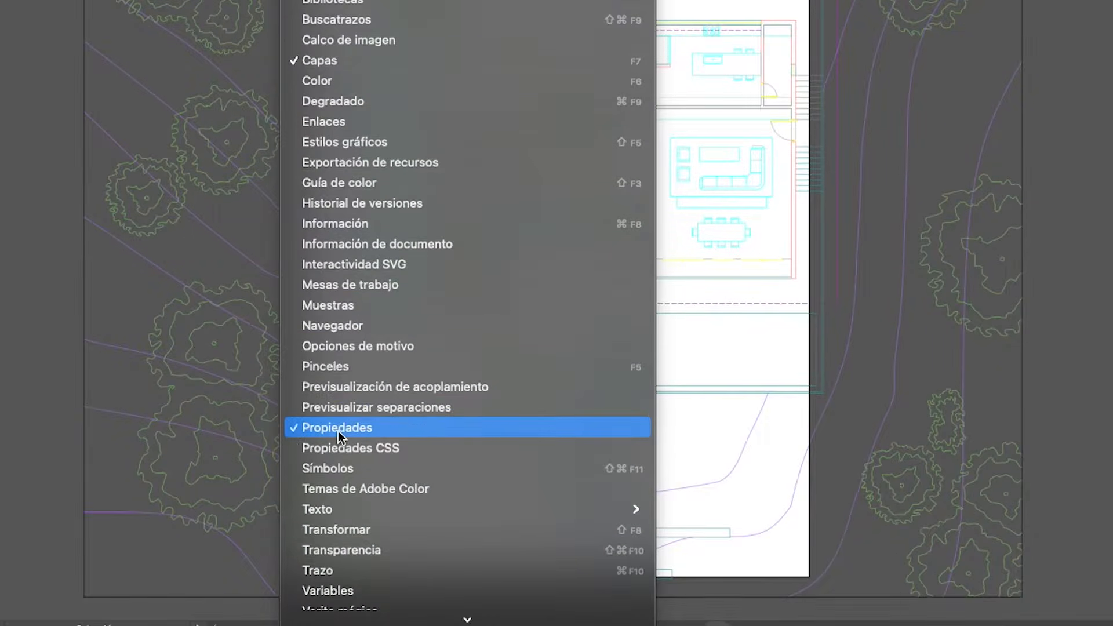
{"action": "left_click", "coordinate": [882, 363]}
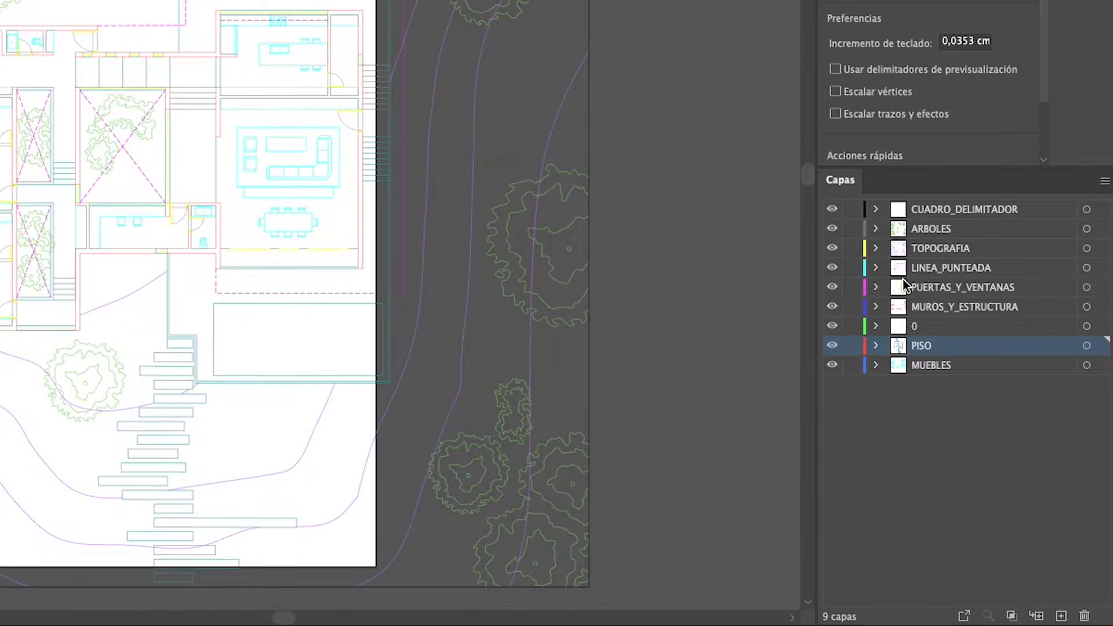
{"action": "left_click_drag", "start_coordinate": [924, 426], "coordinate": [901, 220]}
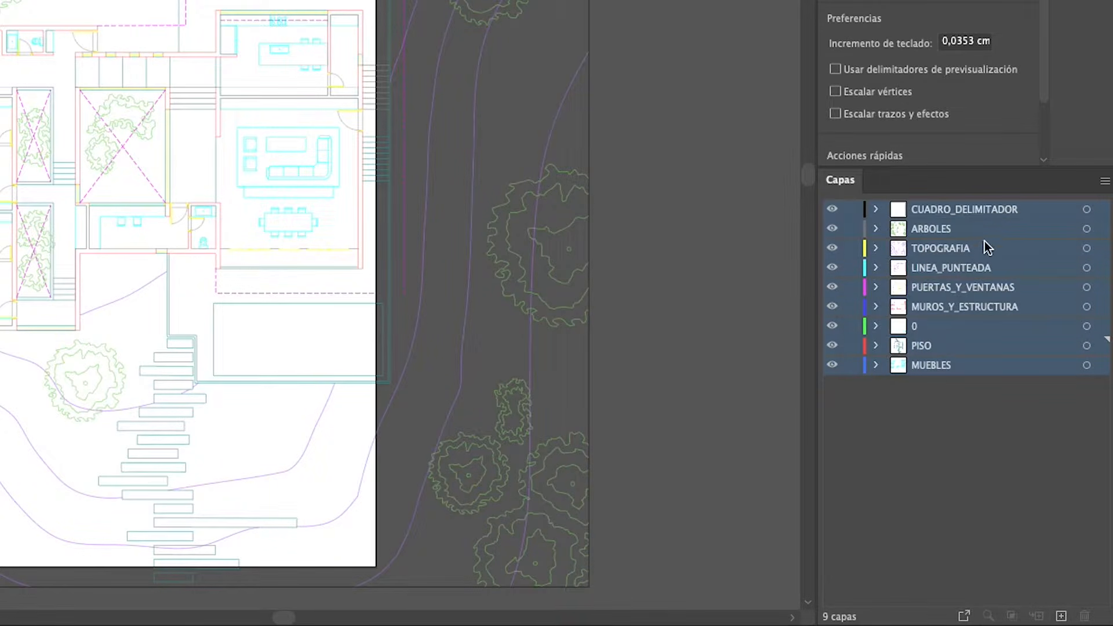
{"action": "left_click", "coordinate": [912, 419]}
{"action": "left_click", "coordinate": [920, 371]}
{"action": "left_click", "coordinate": [921, 347]}
{"action": "left_click", "coordinate": [923, 328]}
{"action": "left_click", "coordinate": [924, 306]}
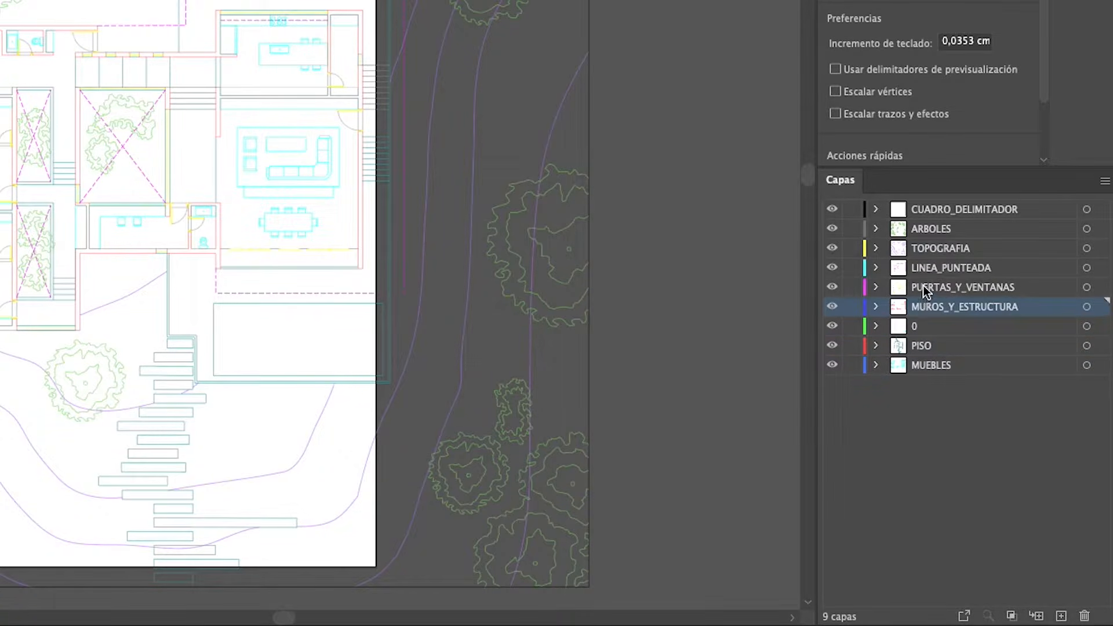
{"action": "left_click", "coordinate": [923, 277]}
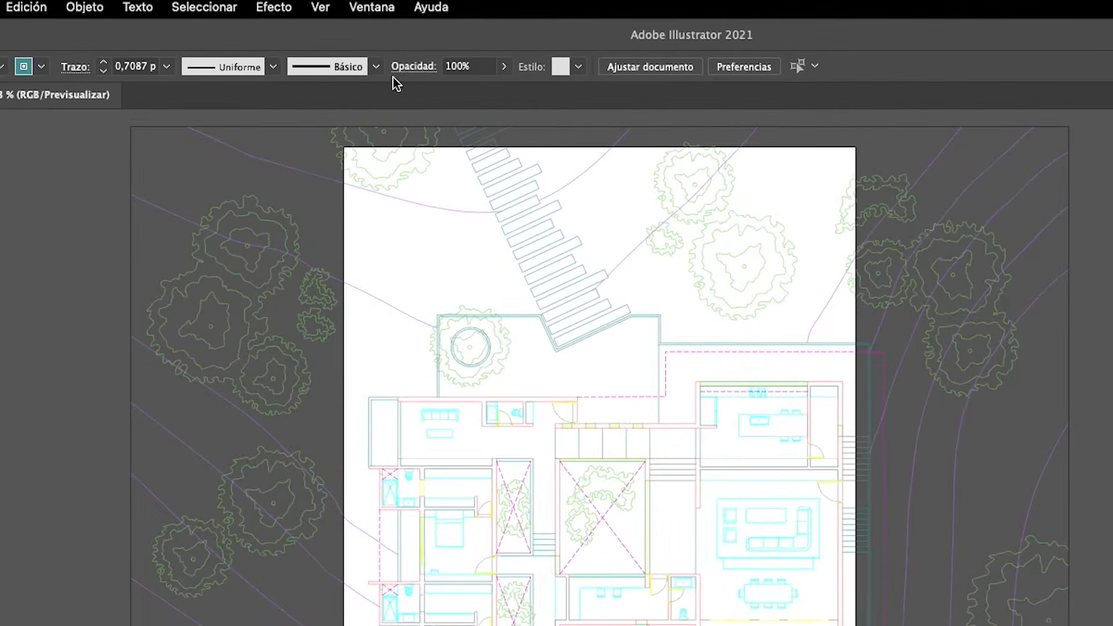
- Check the Layers panel's entry among the available windows, and toggle the panel off and back on
{"action": "left_click", "coordinate": [371, 8]}
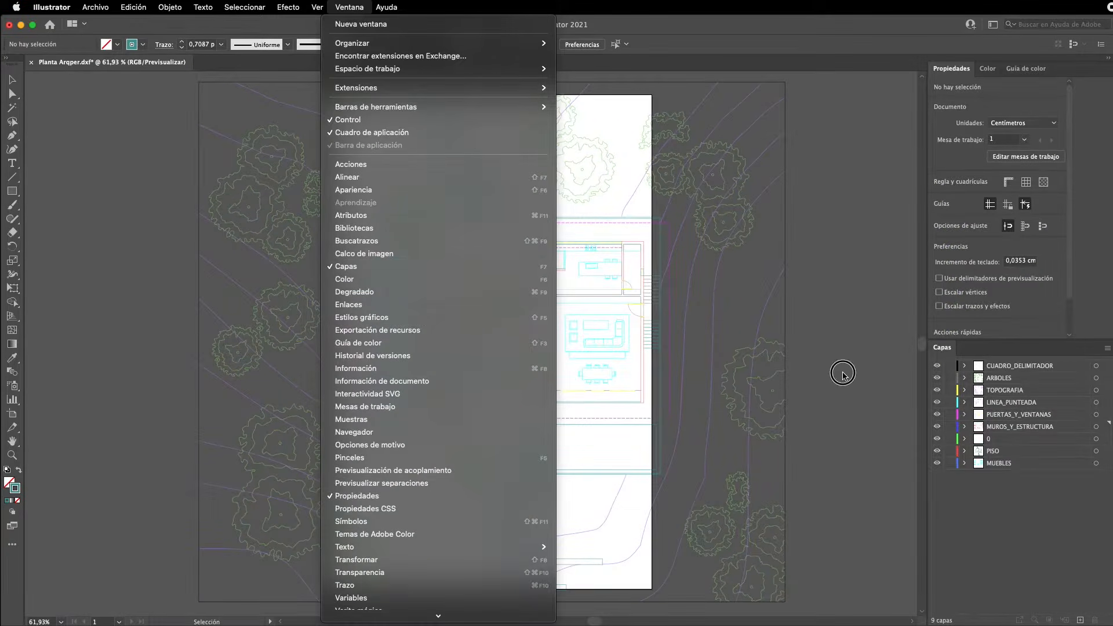
{"action": "left_click", "coordinate": [843, 373]}
{"action": "key", "text": "F7"}
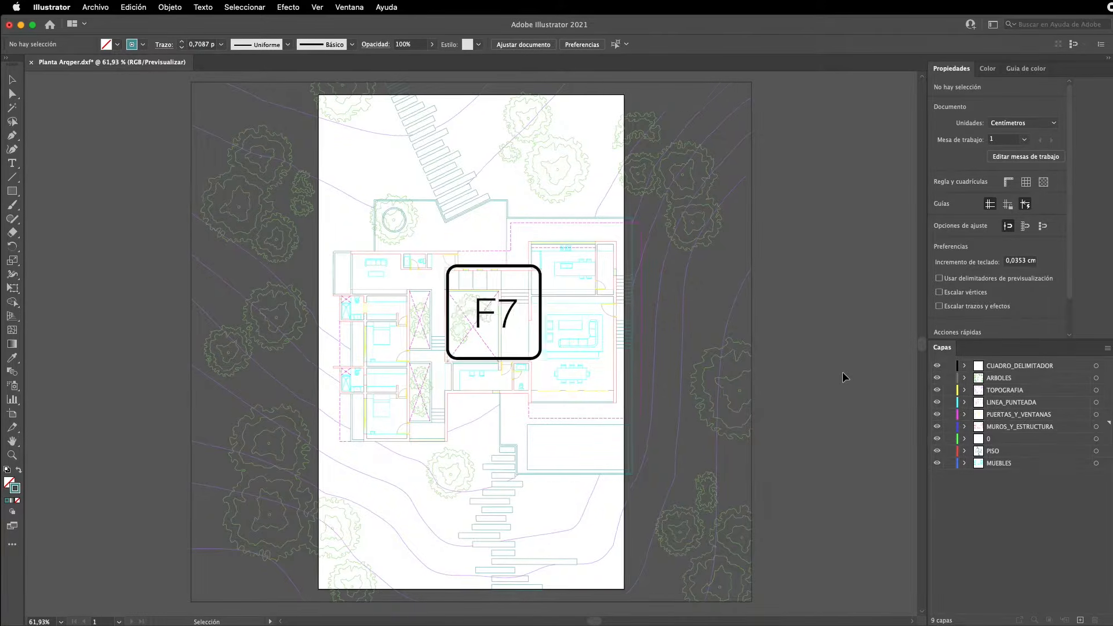
{"action": "key", "text": "F7"}
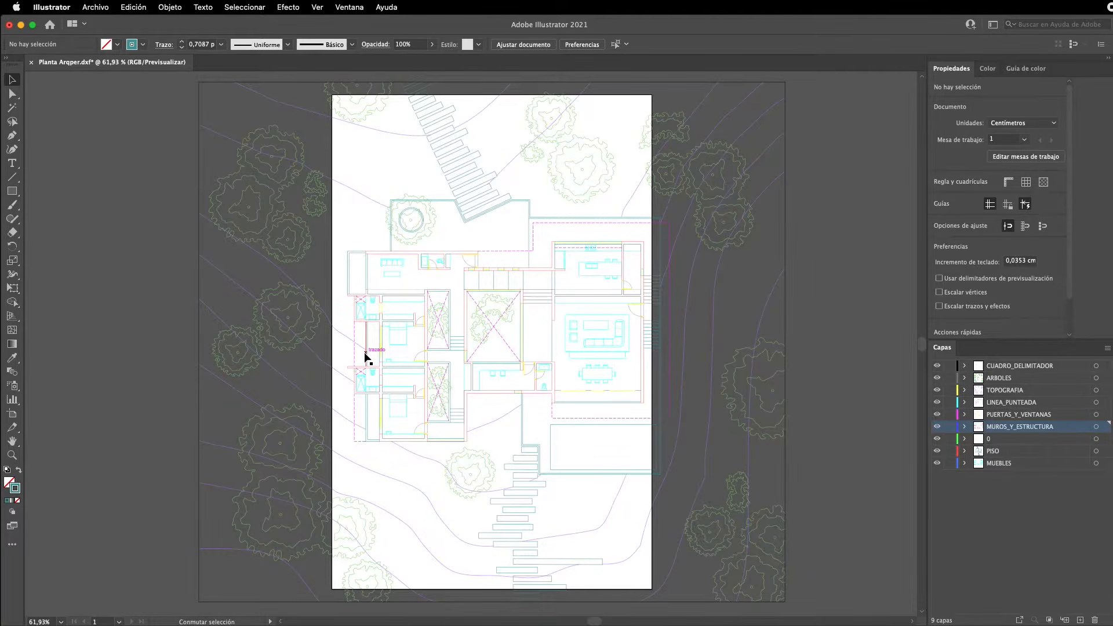
- Extend the artboard's right and upper edges to the plan's bounding frame, making it about 39,52 by 44,25 cm
{"action": "key", "text": "shift+o"}
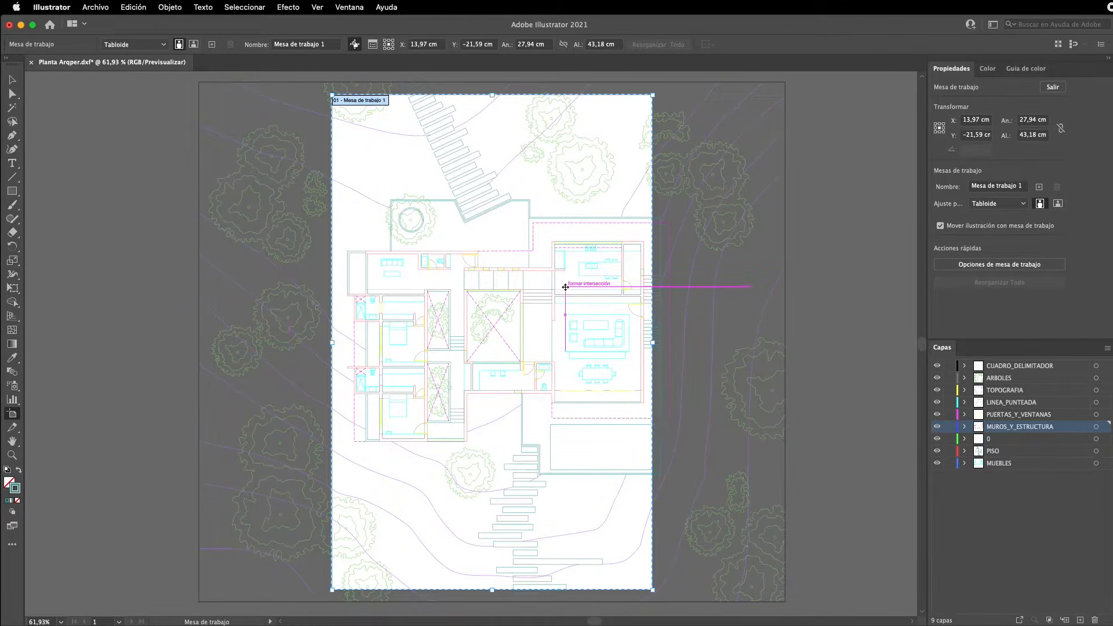
{"action": "left_click_drag", "start_coordinate": [652, 342], "coordinate": [785, 343]}
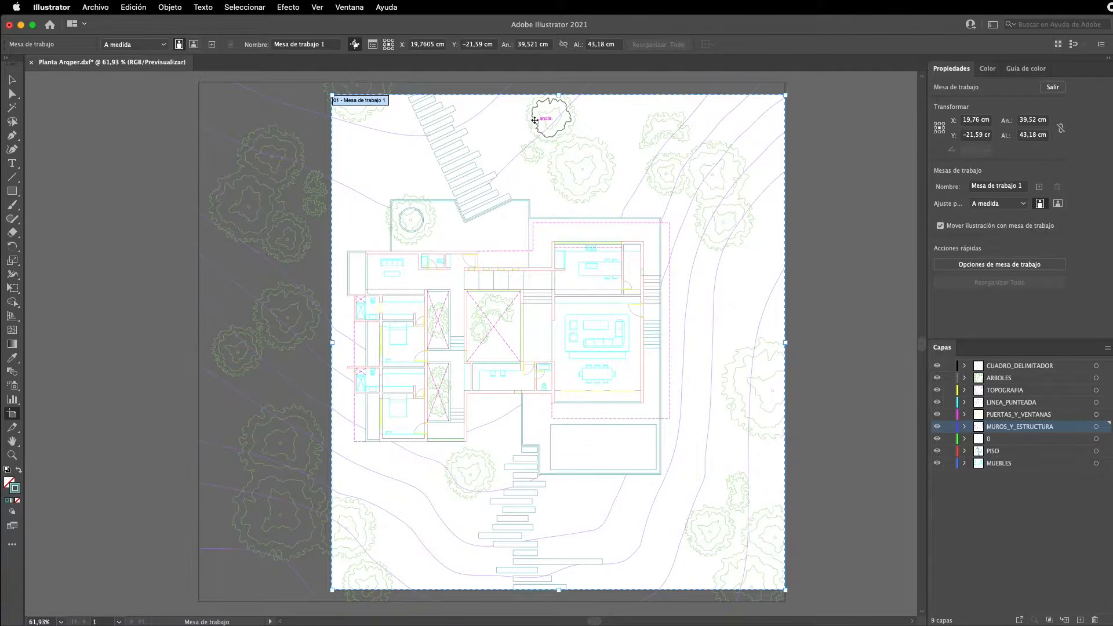
{"action": "scroll", "coordinate": [535, 120], "scroll_direction": "up", "scroll_amount": 5}
{"action": "left_click_drag", "start_coordinate": [580, 110], "coordinate": [569, 281]}
{"action": "scroll", "coordinate": [650, 220], "scroll_direction": "down", "scroll_amount": 5}
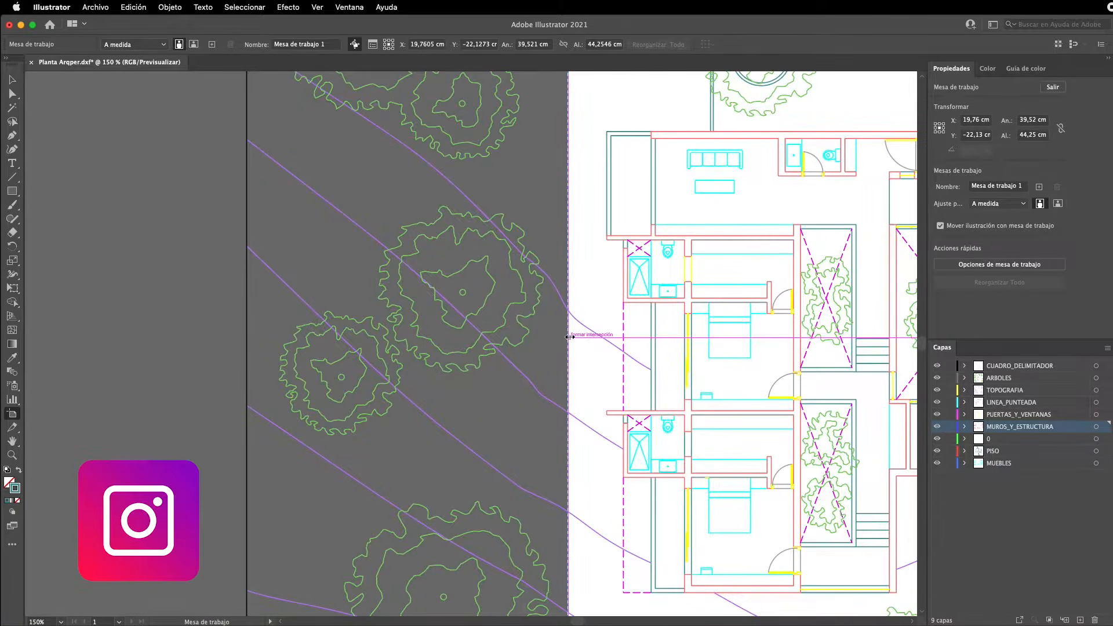
- Extend the artboard's left and lower edges to the bounding frame, making it about 51,11 by 45,31 cm, and leave artboard editing
{"action": "left_click_drag", "start_coordinate": [570, 337], "coordinate": [245, 346]}
{"action": "scroll", "coordinate": [244, 327], "scroll_direction": "up", "scroll_amount": 2}
{"action": "scroll", "coordinate": [231, 319], "scroll_direction": "down", "scroll_amount": 4}
{"action": "scroll", "coordinate": [584, 582], "scroll_direction": "up", "scroll_amount": 4}
{"action": "left_click_drag", "start_coordinate": [486, 490], "coordinate": [489, 548]}
{"action": "scroll", "coordinate": [383, 490], "scroll_direction": "down", "scroll_amount": 4}
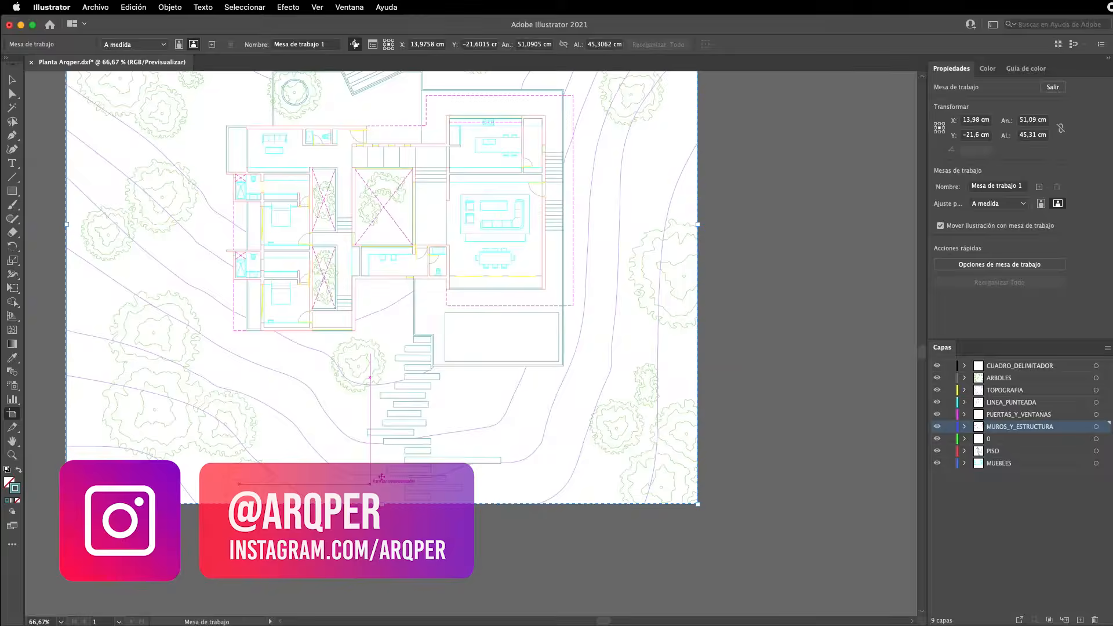
{"action": "scroll", "coordinate": [715, 204], "scroll_direction": "up", "scroll_amount": 5}
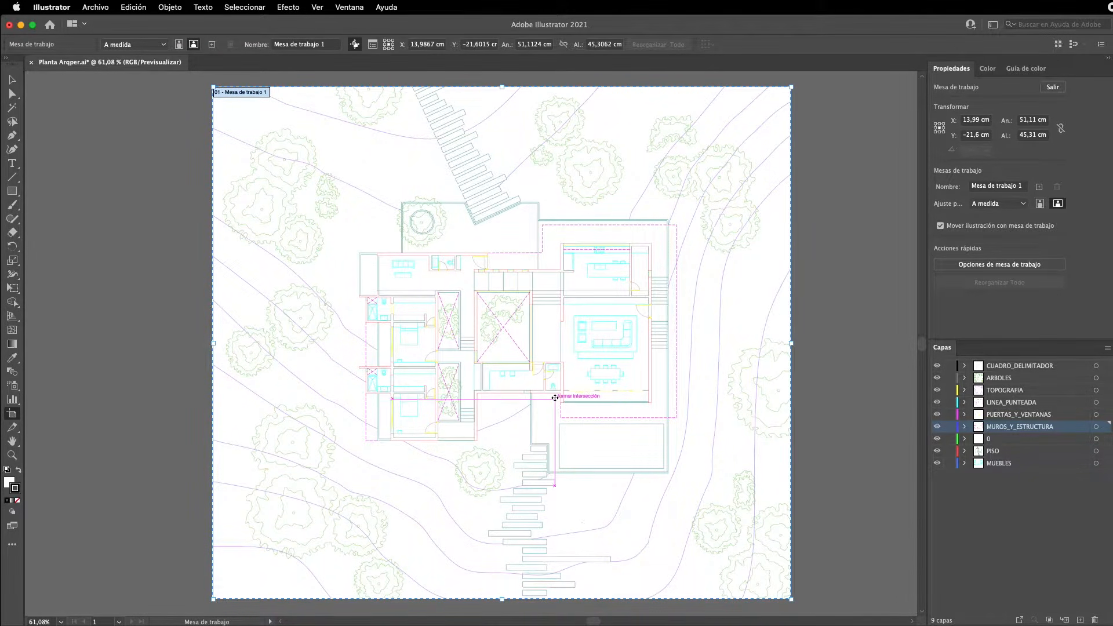
{"action": "key", "text": "Escape"}
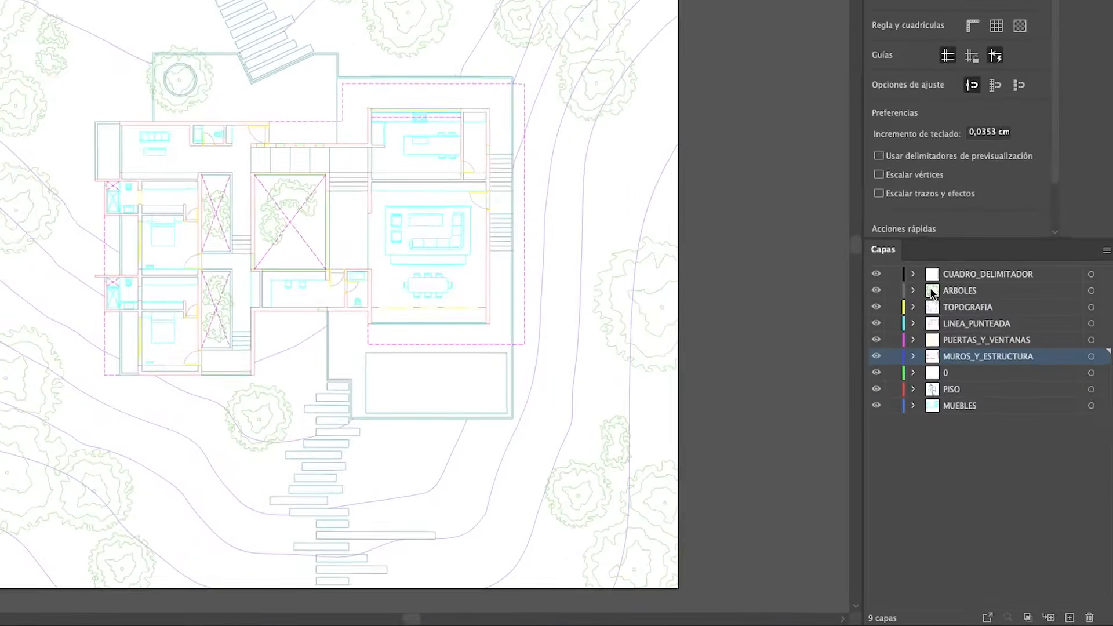
- Delete the CUADRO_DELIMITADOR and 0 layers together with their artwork
{"action": "left_click", "coordinate": [927, 213]}
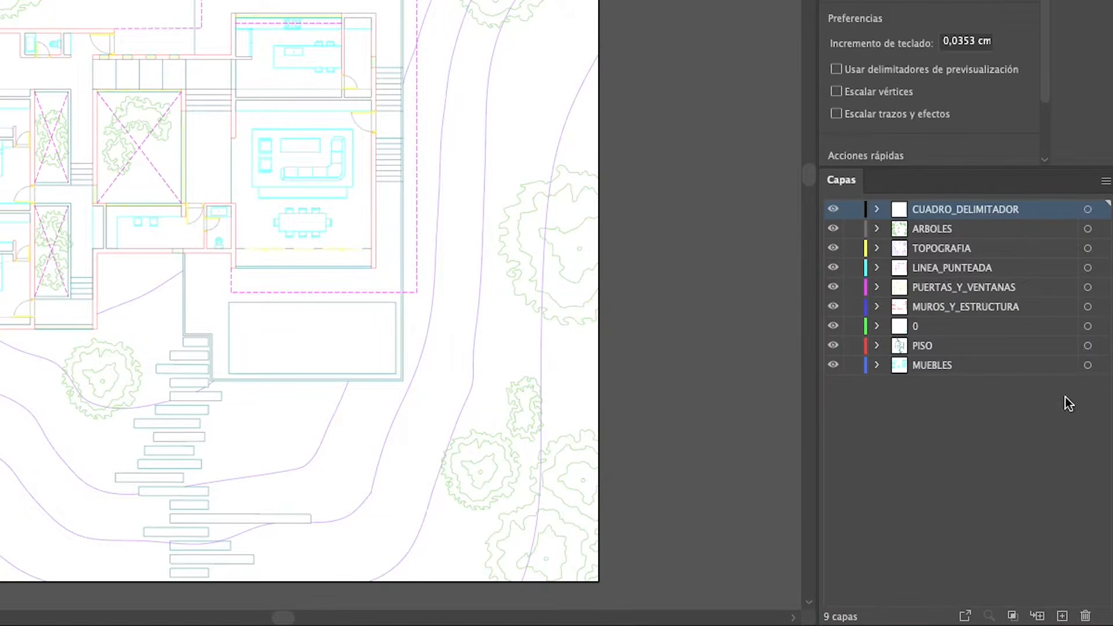
{"action": "left_click", "coordinate": [1086, 616]}
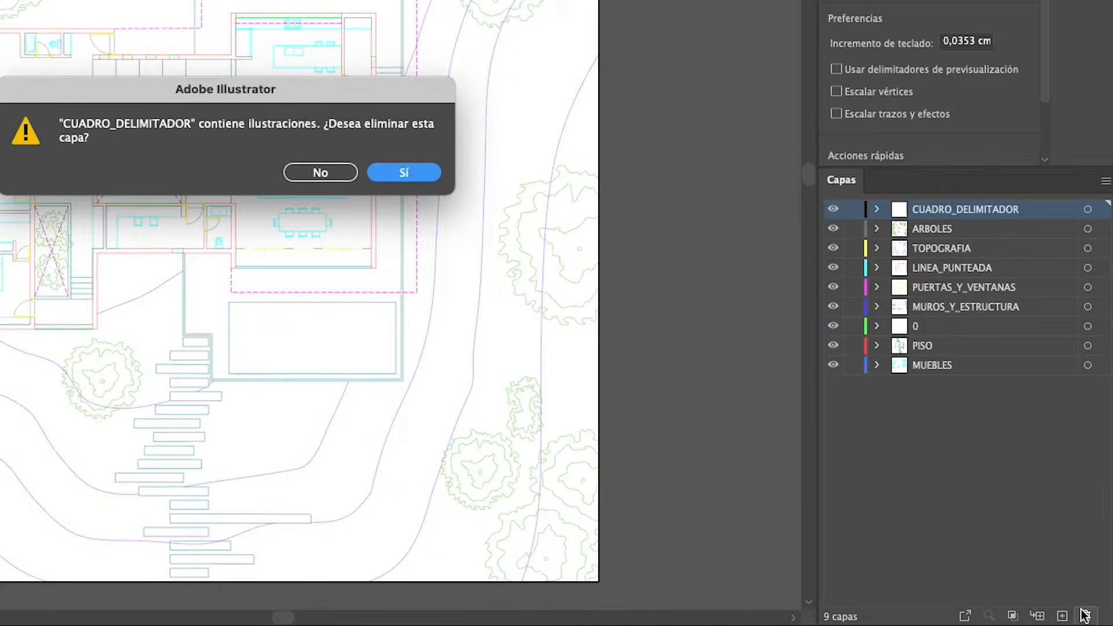
{"action": "left_click", "coordinate": [418, 178]}
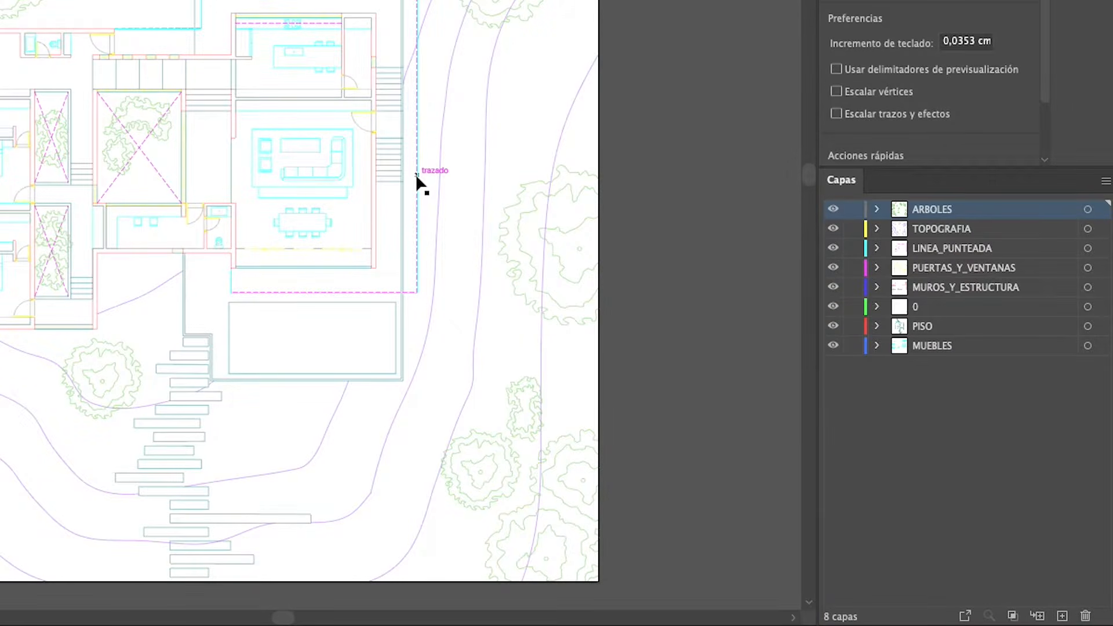
{"action": "left_click", "coordinate": [938, 309]}
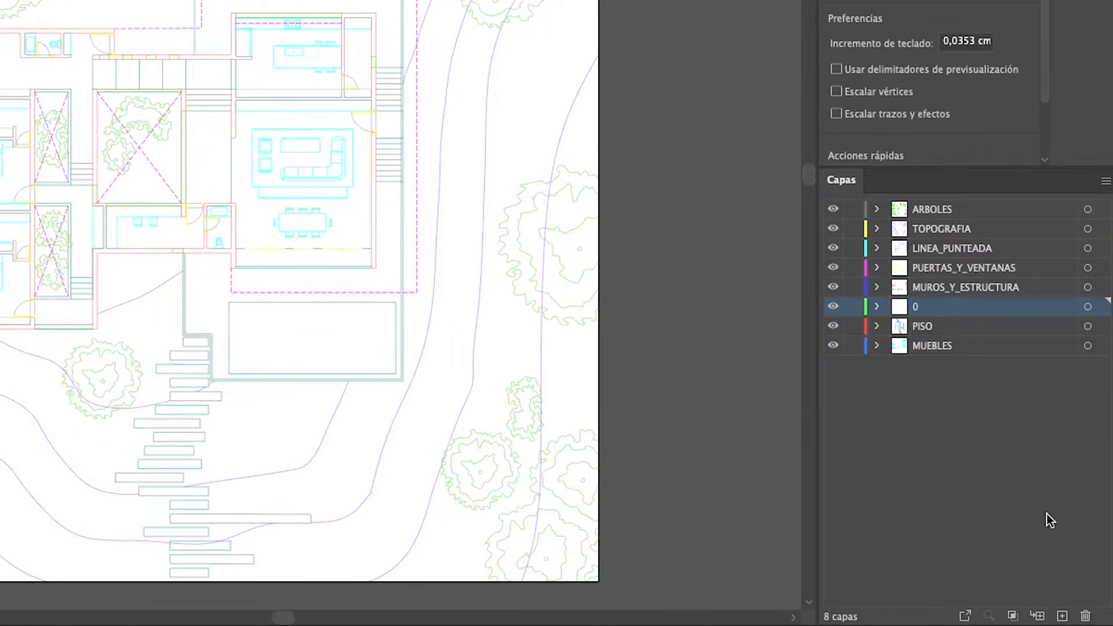
{"action": "left_click", "coordinate": [1085, 614]}
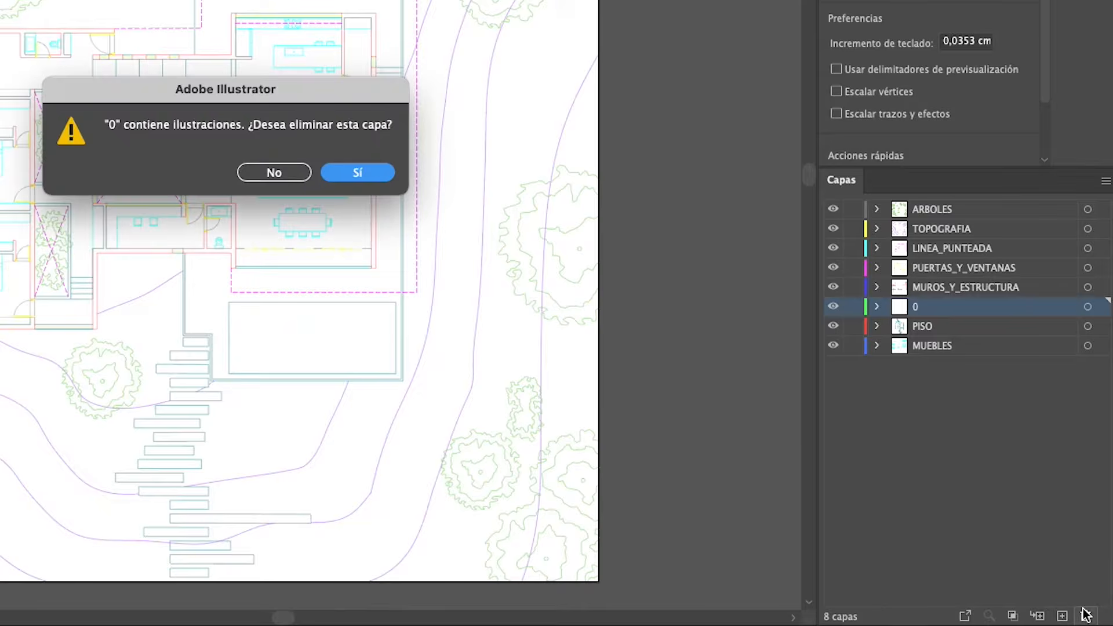
{"action": "left_click", "coordinate": [360, 178]}
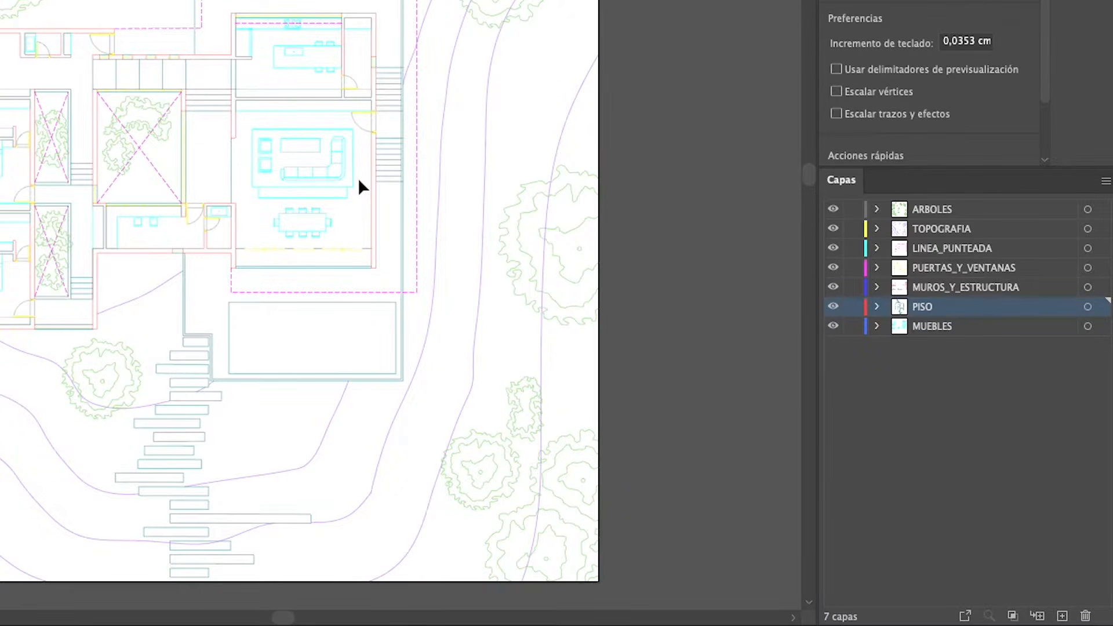
{"action": "left_click", "coordinate": [980, 390]}
{"action": "left_click_drag", "start_coordinate": [980, 389], "coordinate": [919, 211]}
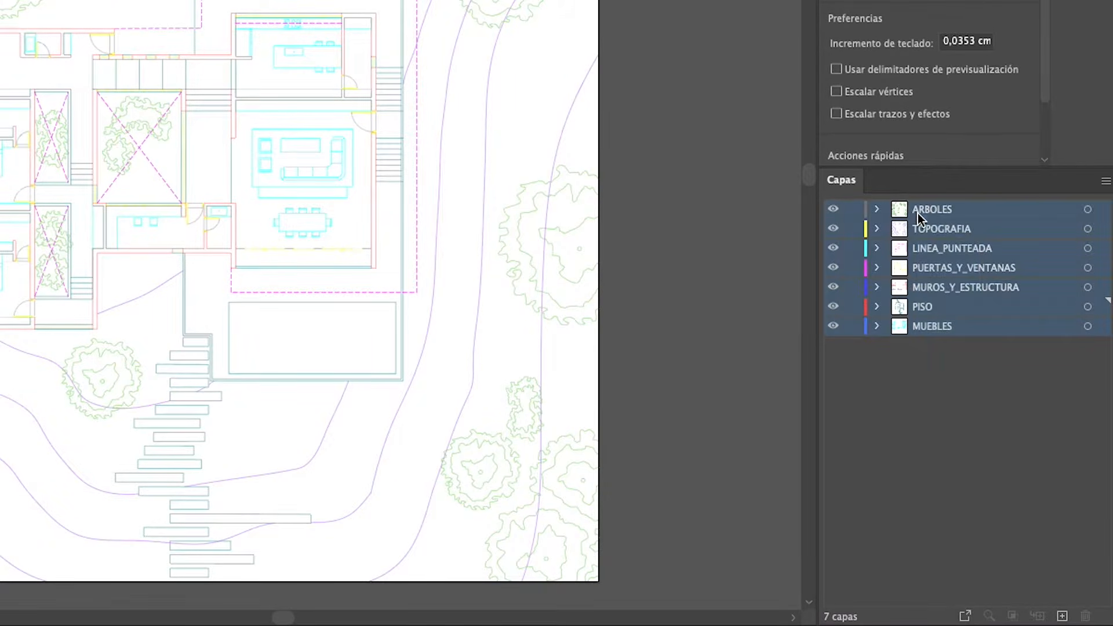
{"action": "left_click", "coordinate": [947, 406]}
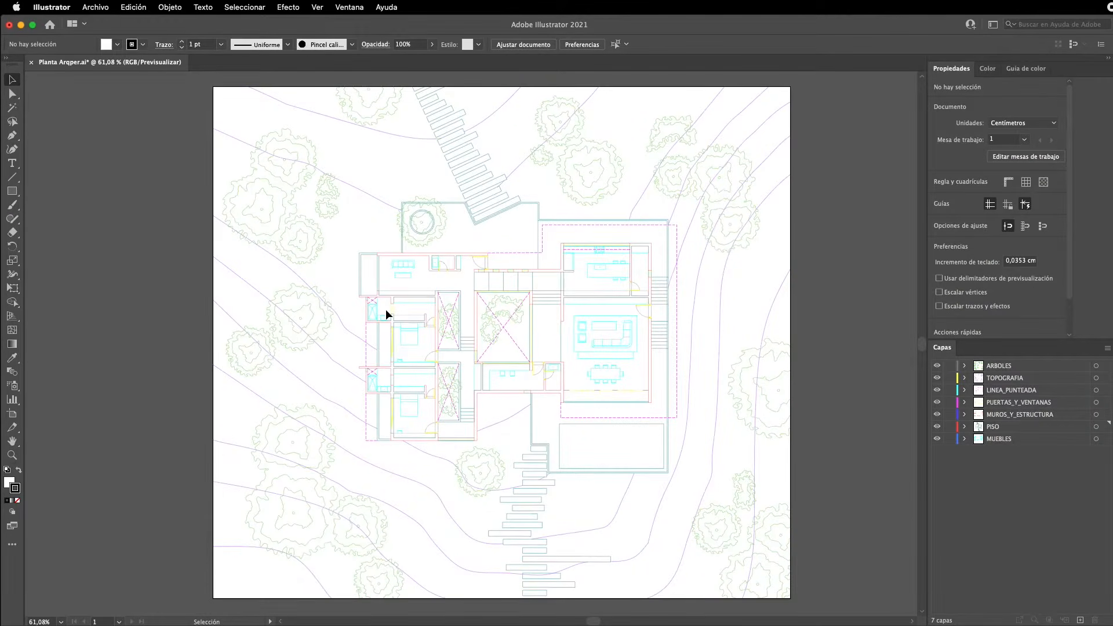
- Select all of the plan's artwork and mix a dark blue stroke colour of C 100, M 88,63, Y 19,22, K 2,35 for it
{"action": "key", "text": "v"}
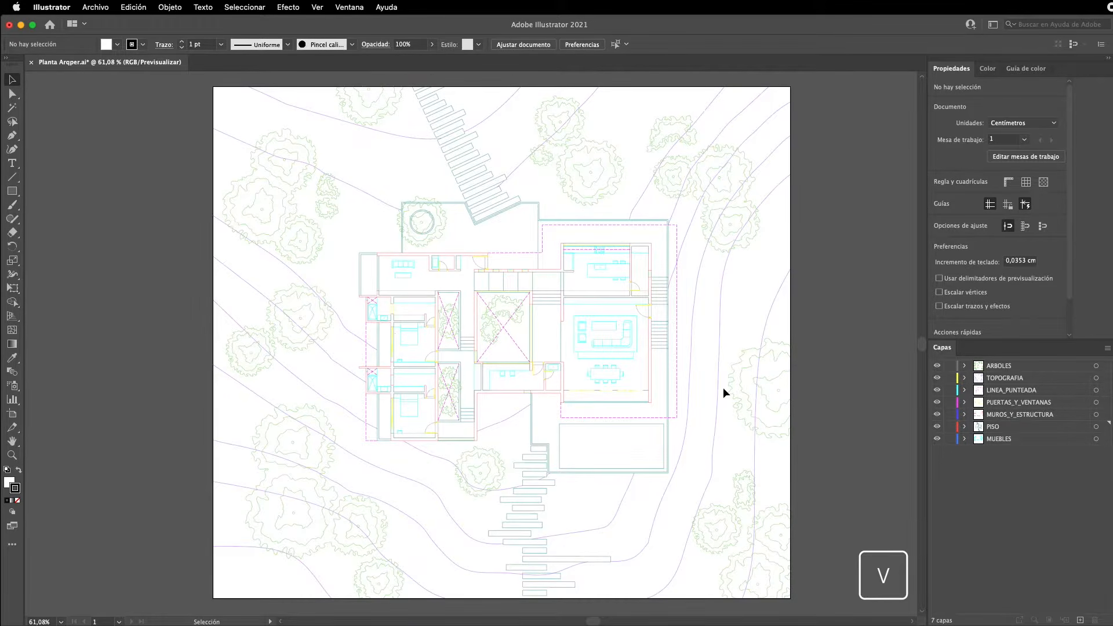
{"action": "left_click", "coordinate": [949, 391]}
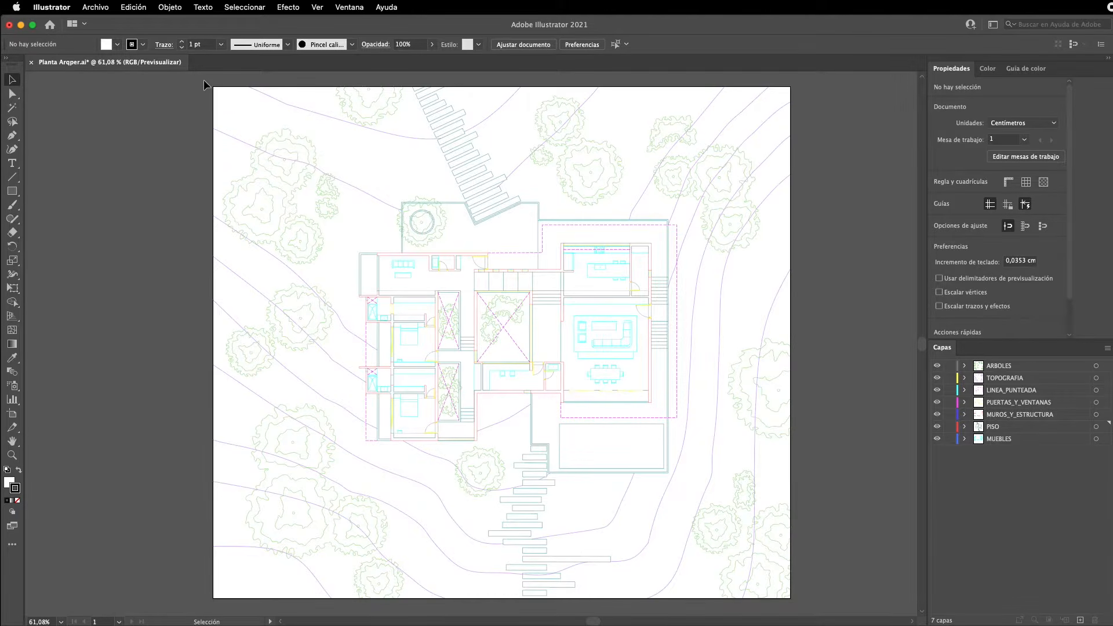
{"action": "left_click_drag", "start_coordinate": [203, 82], "coordinate": [799, 607]}
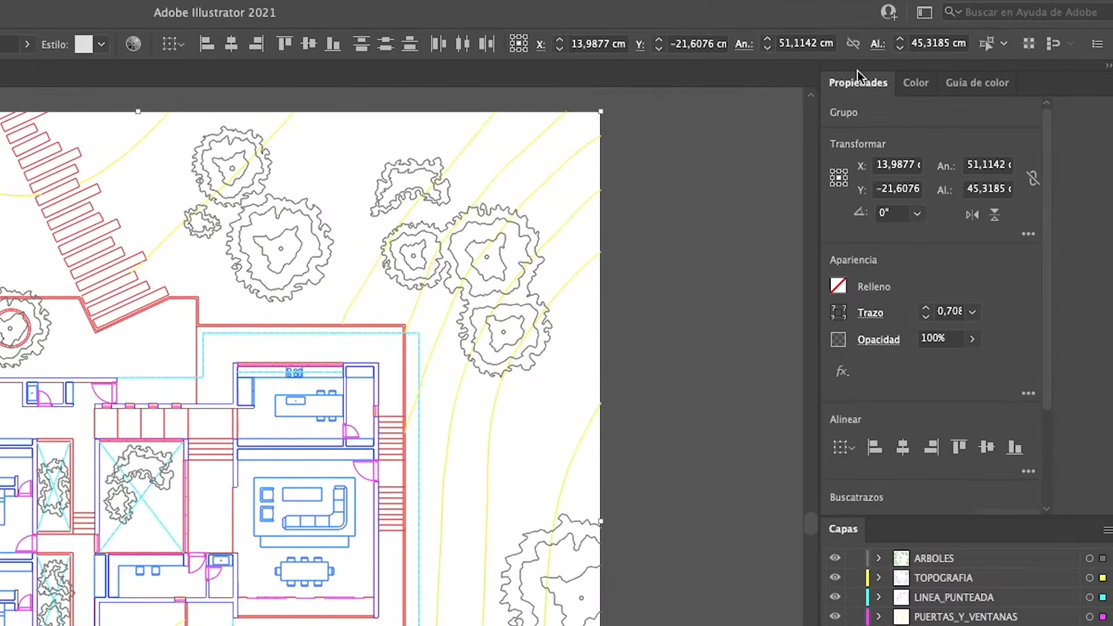
{"action": "left_click", "coordinate": [843, 316]}
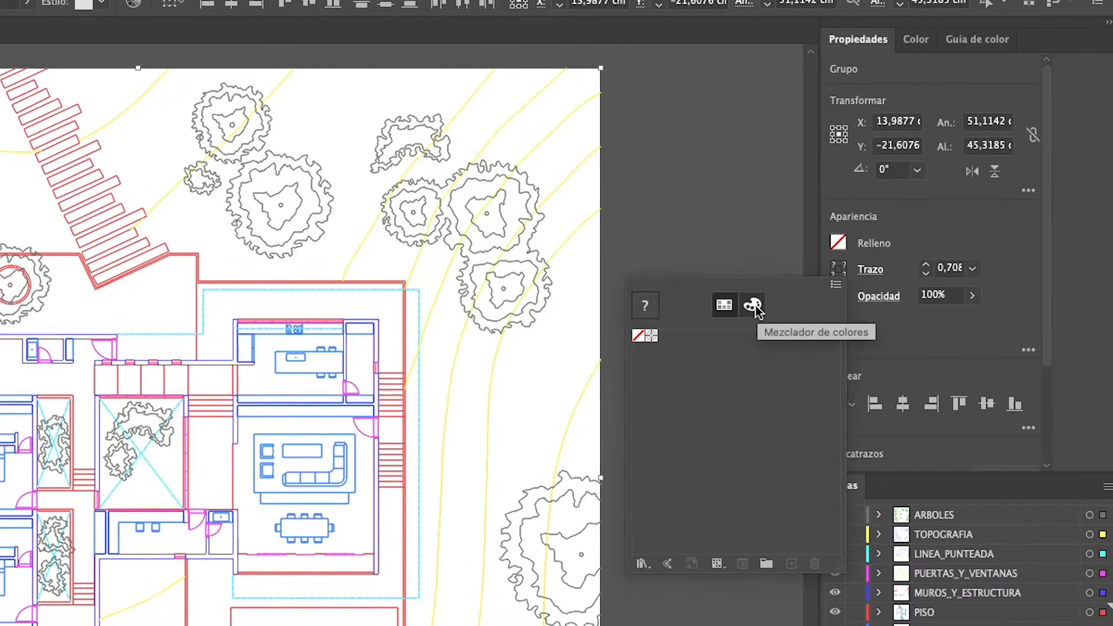
{"action": "left_click", "coordinate": [756, 310]}
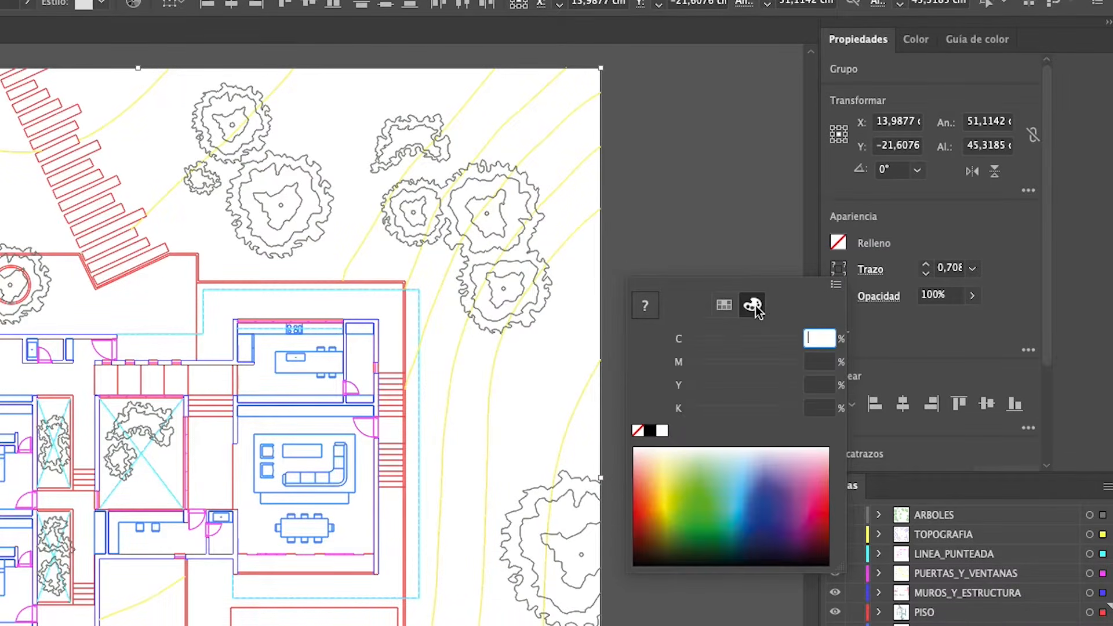
{"action": "mouse_move", "coordinate": [706, 511]}
{"action": "left_mouse_down"}
{"action": "mouse_move", "coordinate": [663, 539]}
{"action": "mouse_move", "coordinate": [771, 497]}
{"action": "left_mouse_up"}
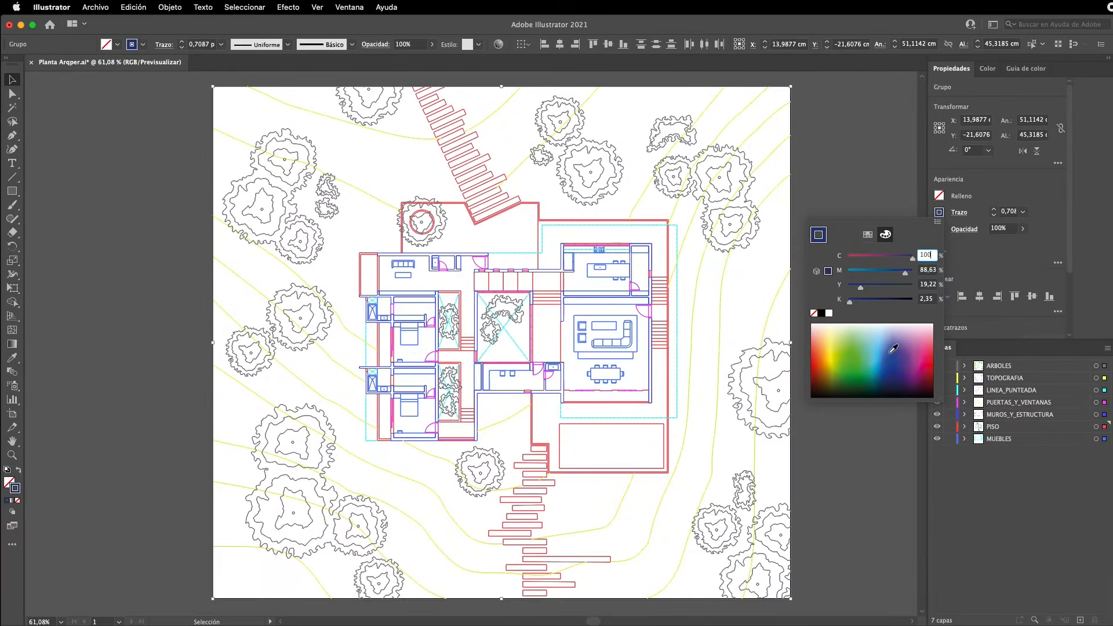
- Change the stroke colour of all the selected plan artwork to black (000000)
{"action": "left_click", "coordinate": [861, 195]}
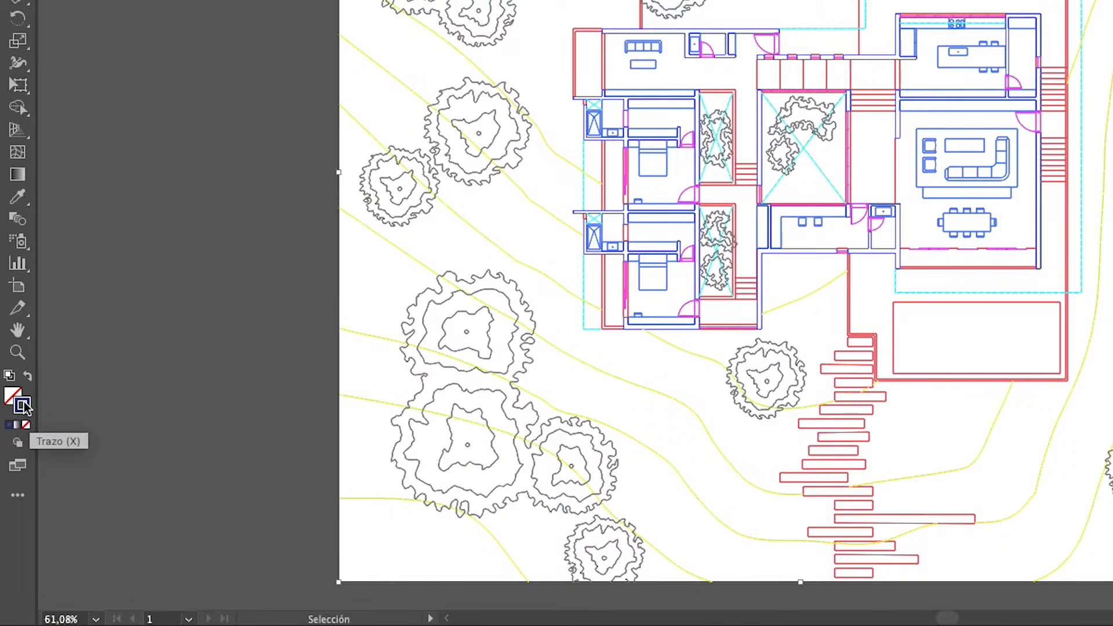
{"action": "double_click", "coordinate": [23, 405]}
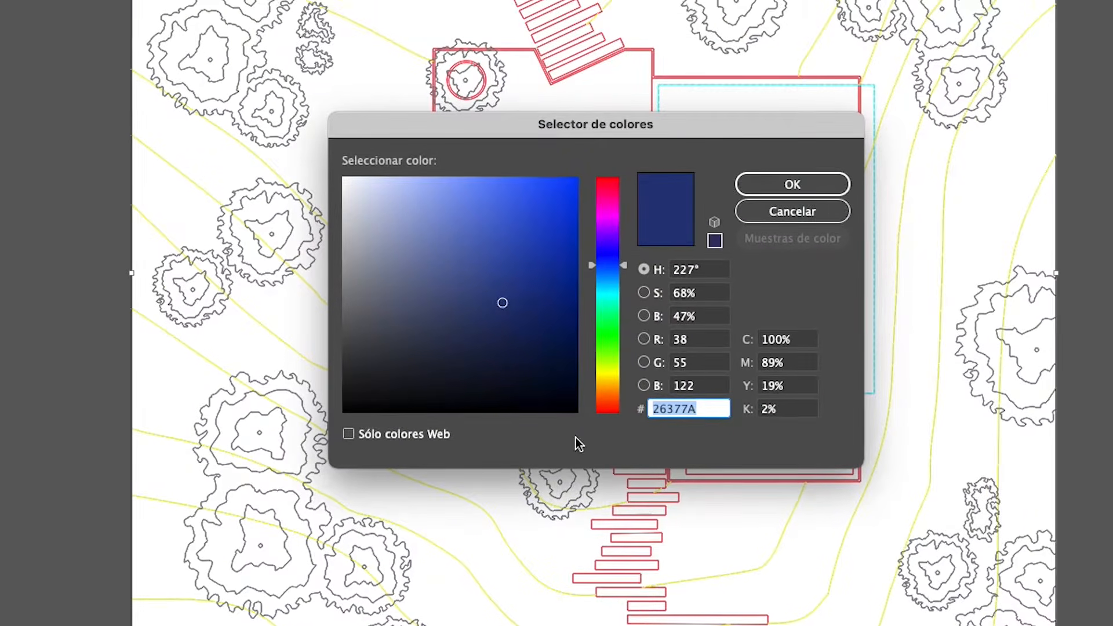
{"action": "left_click", "coordinate": [530, 289]}
{"action": "left_click", "coordinate": [505, 222]}
{"action": "left_click", "coordinate": [431, 249]}
{"action": "left_click_drag", "start_coordinate": [594, 263], "coordinate": [594, 215]}
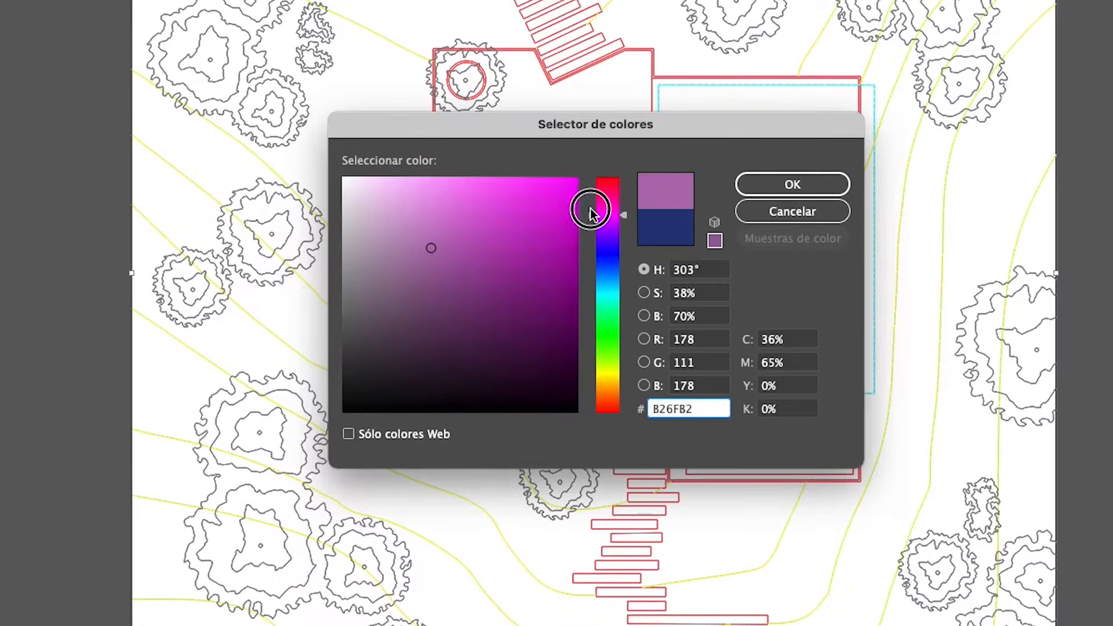
{"action": "left_click", "coordinate": [521, 244]}
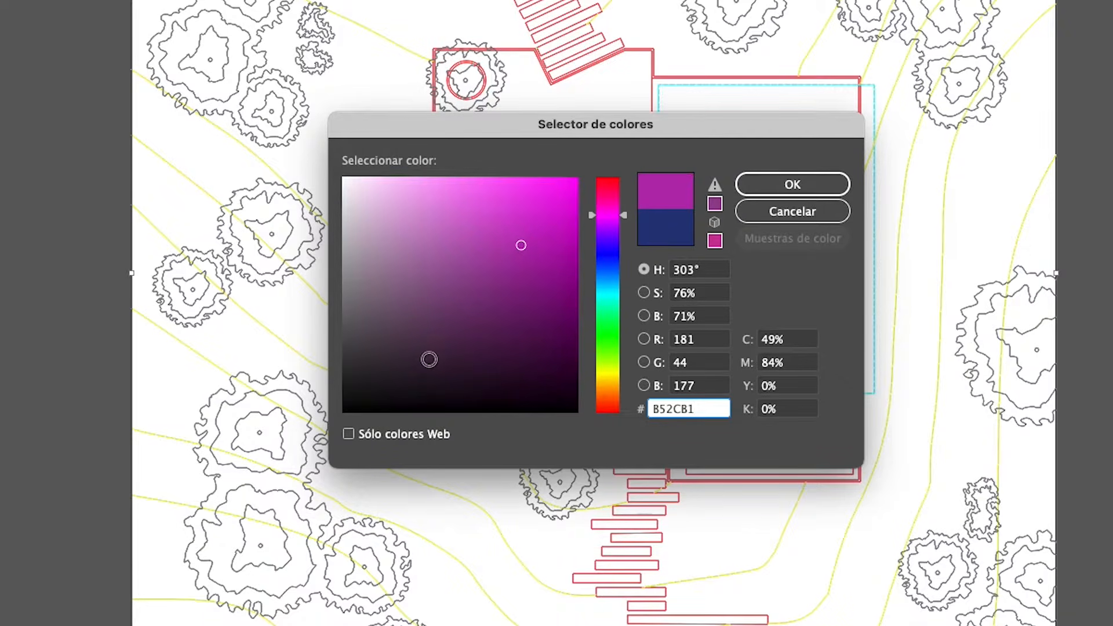
{"action": "left_click", "coordinate": [391, 357]}
{"action": "mouse_move", "coordinate": [390, 357]}
{"action": "left_mouse_down"}
{"action": "mouse_move", "coordinate": [323, 398]}
{"action": "mouse_move", "coordinate": [324, 432]}
{"action": "left_mouse_up"}
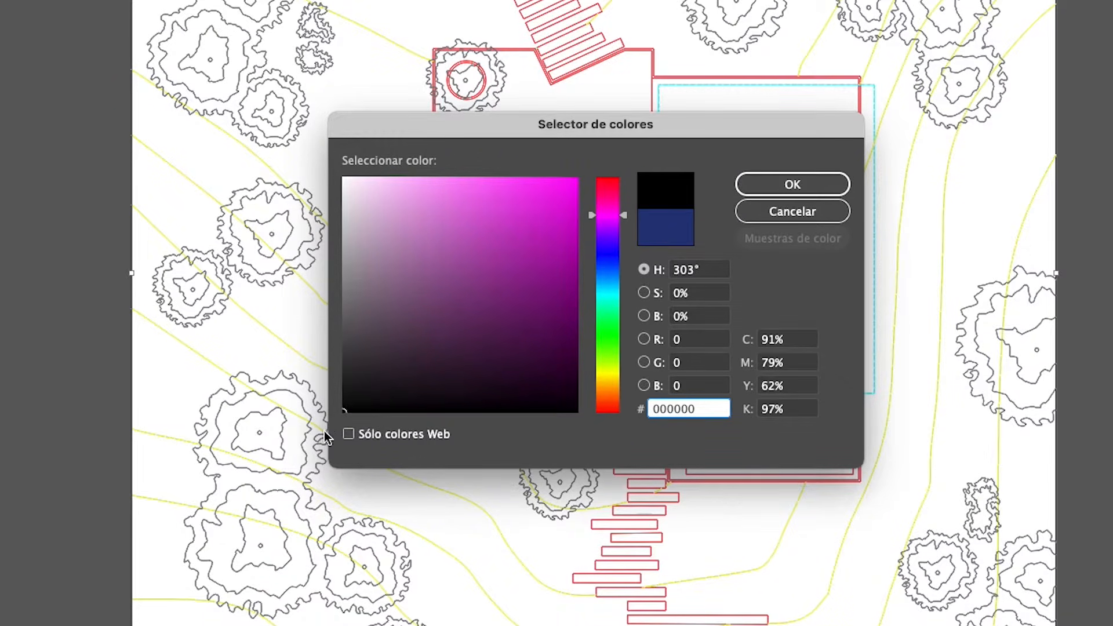
{"action": "left_click", "coordinate": [791, 184]}
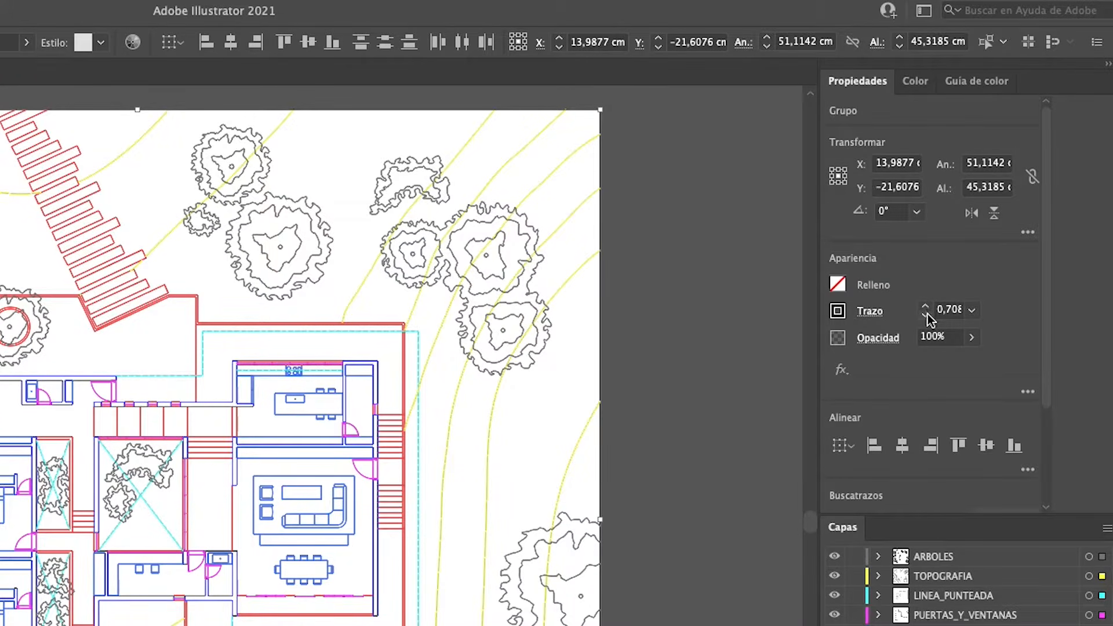
- Reduce the stroke weight of all the plan artwork to 0,25 pt and deselect it
{"action": "left_click", "coordinate": [926, 317]}
{"action": "left_click", "coordinate": [926, 318]}
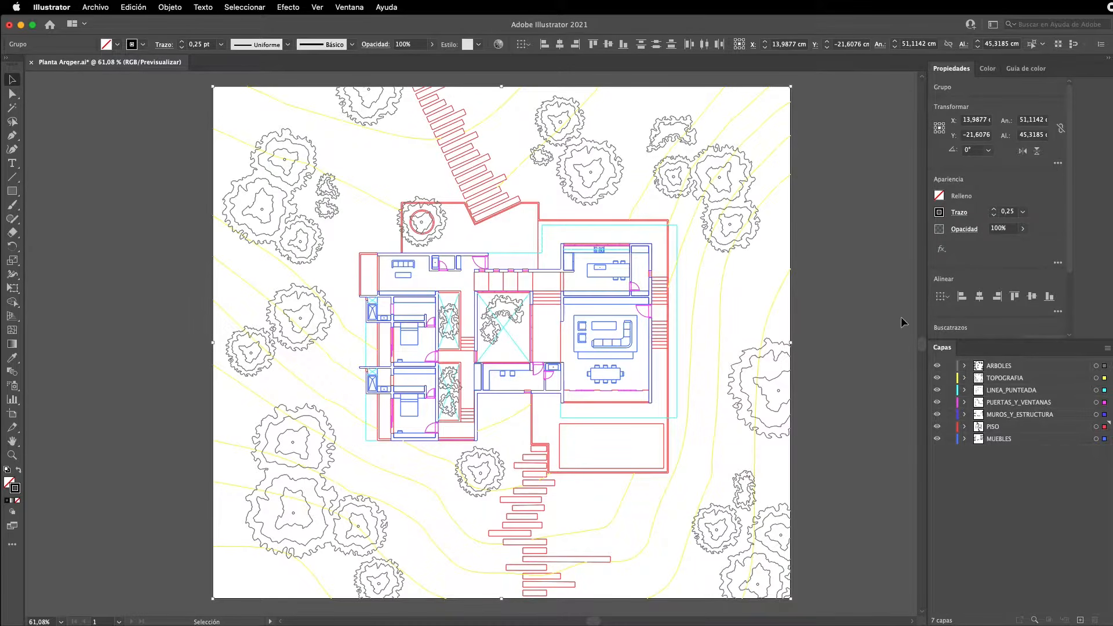
{"action": "left_click", "coordinate": [841, 205]}
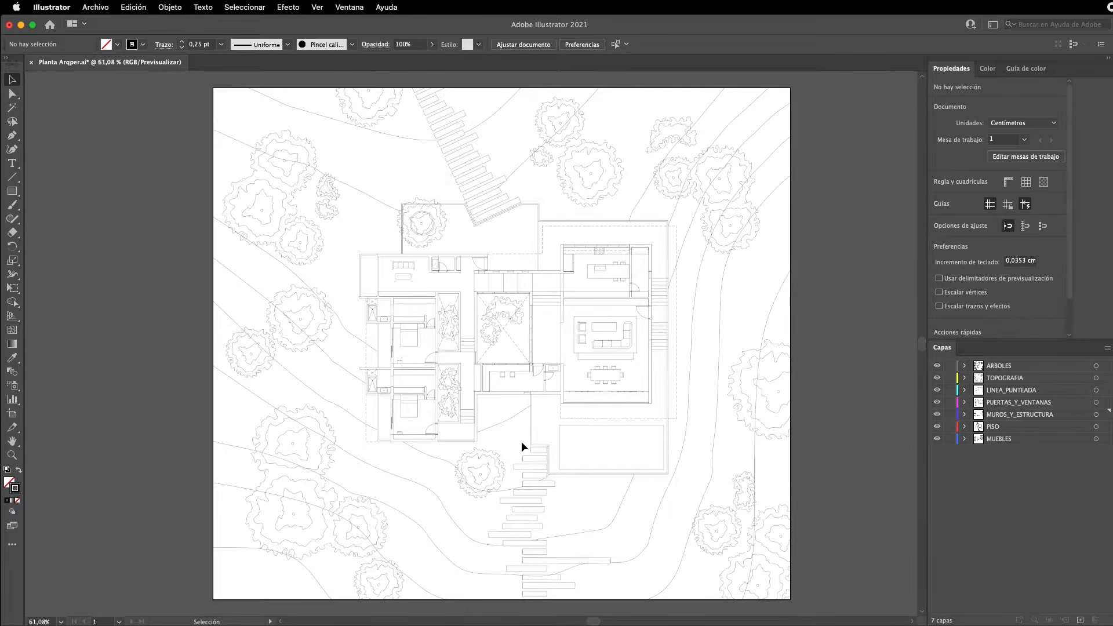
- Select all artwork on the MUROS_Y_ESTRUCTURA layer, set its stroke weight to 1 pt and deselect it
{"action": "left_click", "coordinate": [989, 414]}
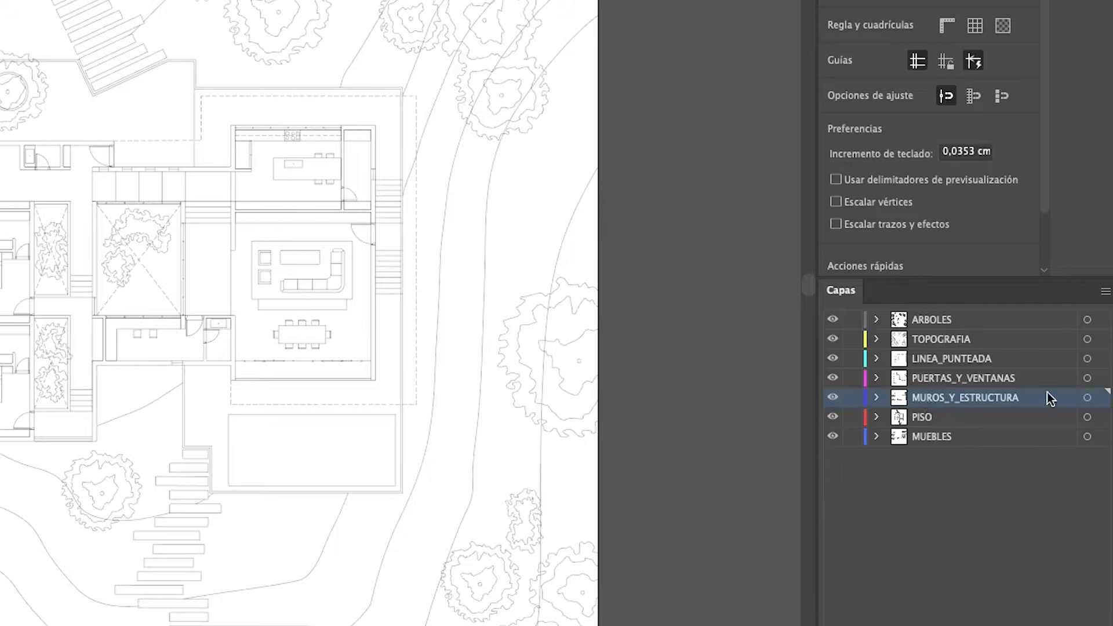
{"action": "left_click", "coordinate": [1101, 399]}
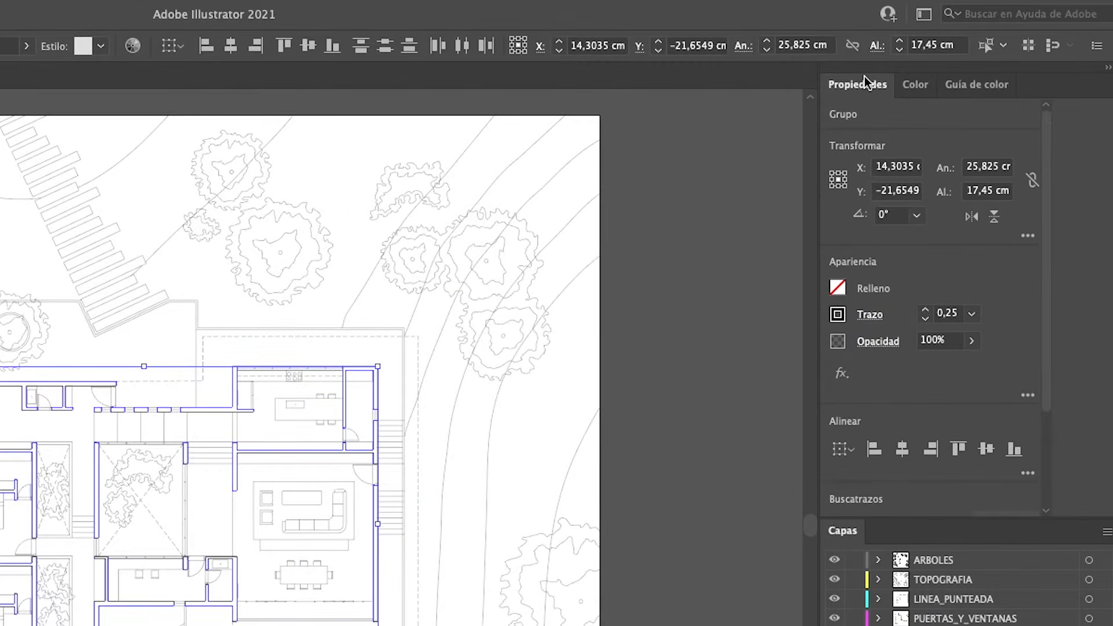
{"action": "left_click", "coordinate": [926, 311]}
{"action": "left_click", "coordinate": [926, 318]}
{"action": "left_click", "coordinate": [926, 311]}
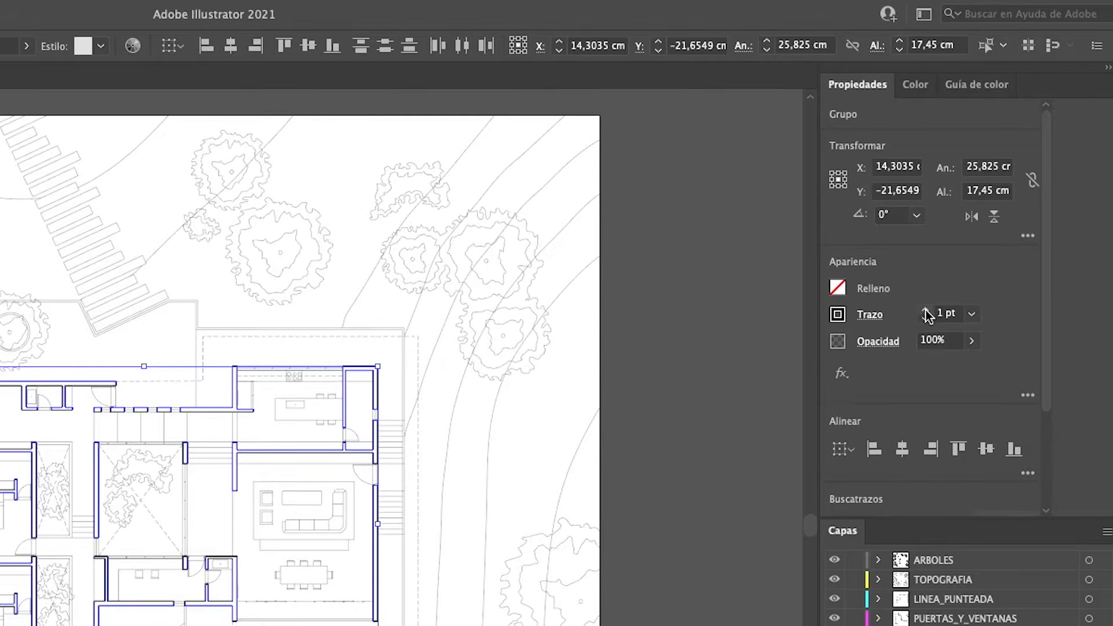
{"action": "left_click", "coordinate": [682, 382]}
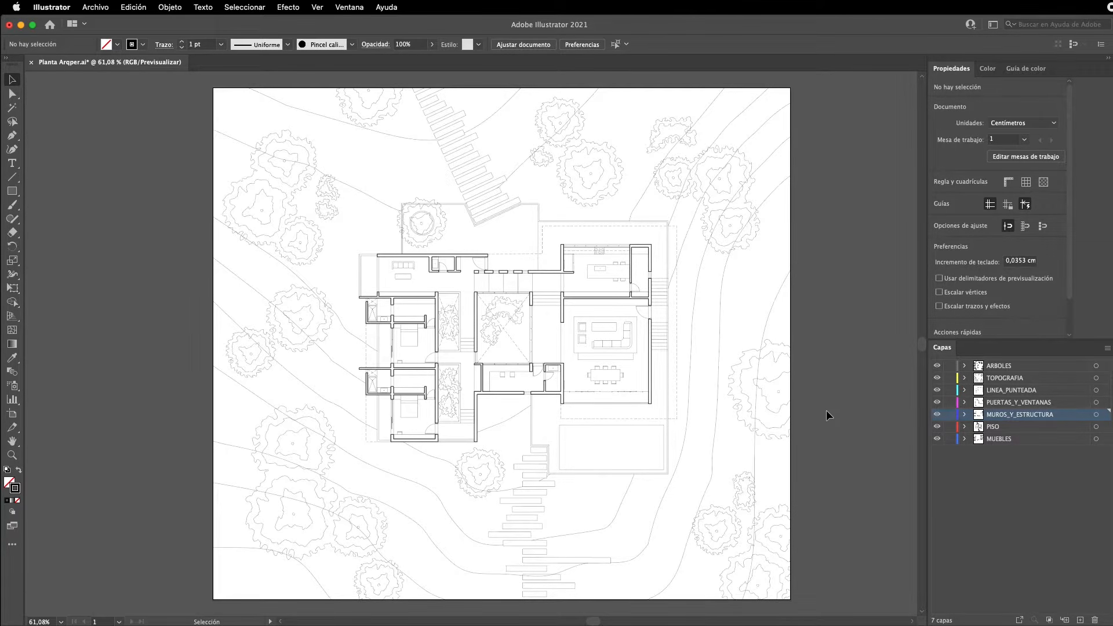
- Select the artwork on the MUEBLES layer and give it a mid-grey stroke colour, 7F7F7F
{"action": "left_click", "coordinate": [1097, 439]}
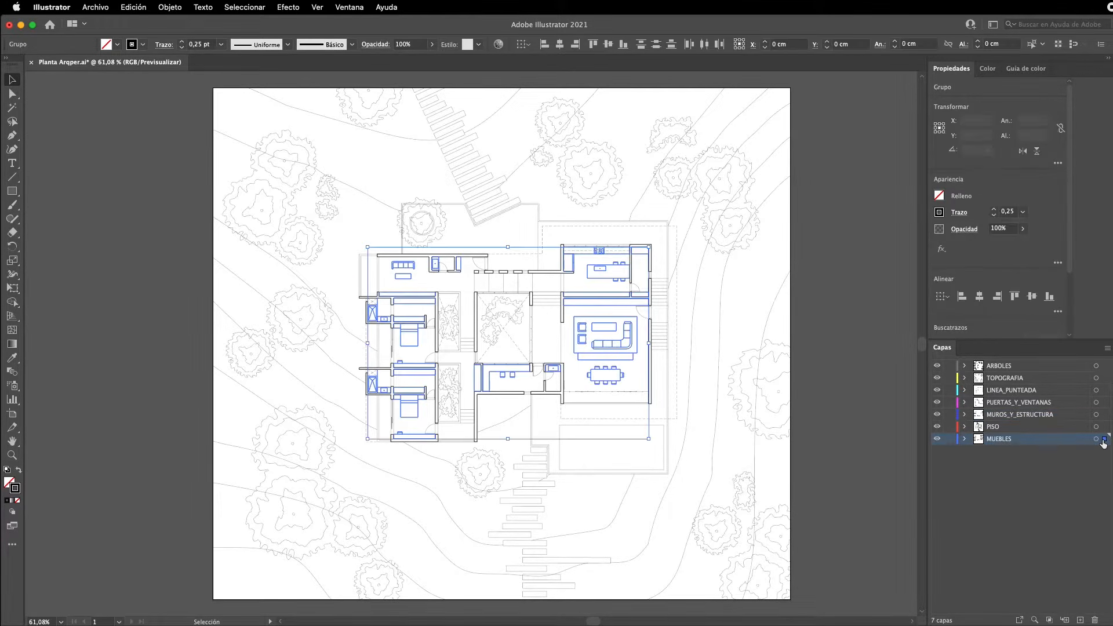
{"action": "left_click", "coordinate": [18, 489]}
{"action": "left_click_drag", "start_coordinate": [370, 405], "coordinate": [346, 356]}
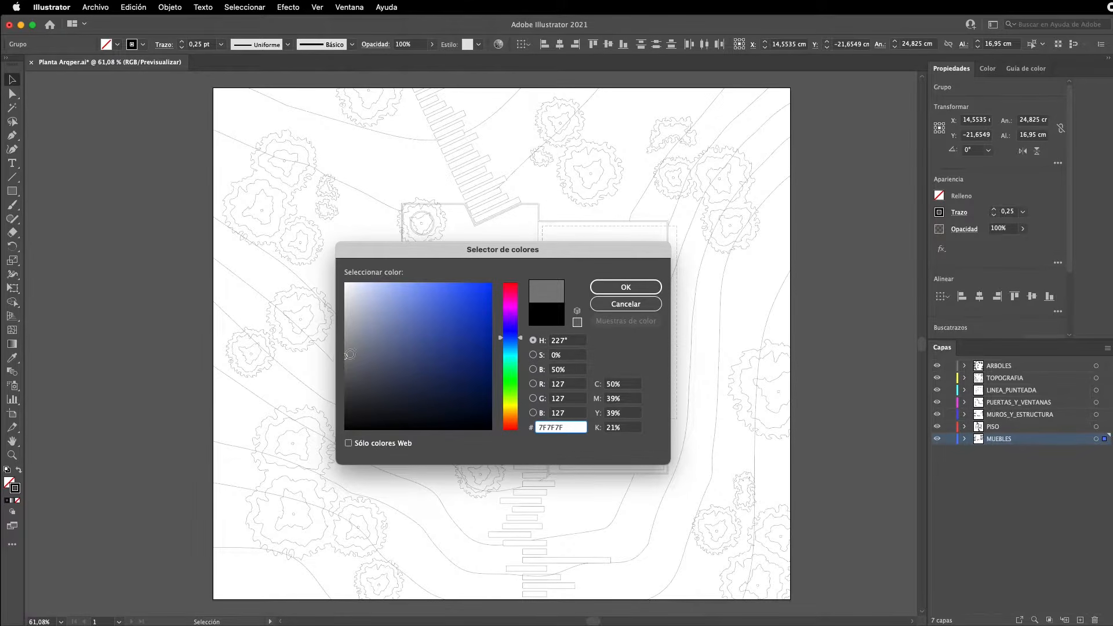
{"action": "left_click", "coordinate": [625, 287]}
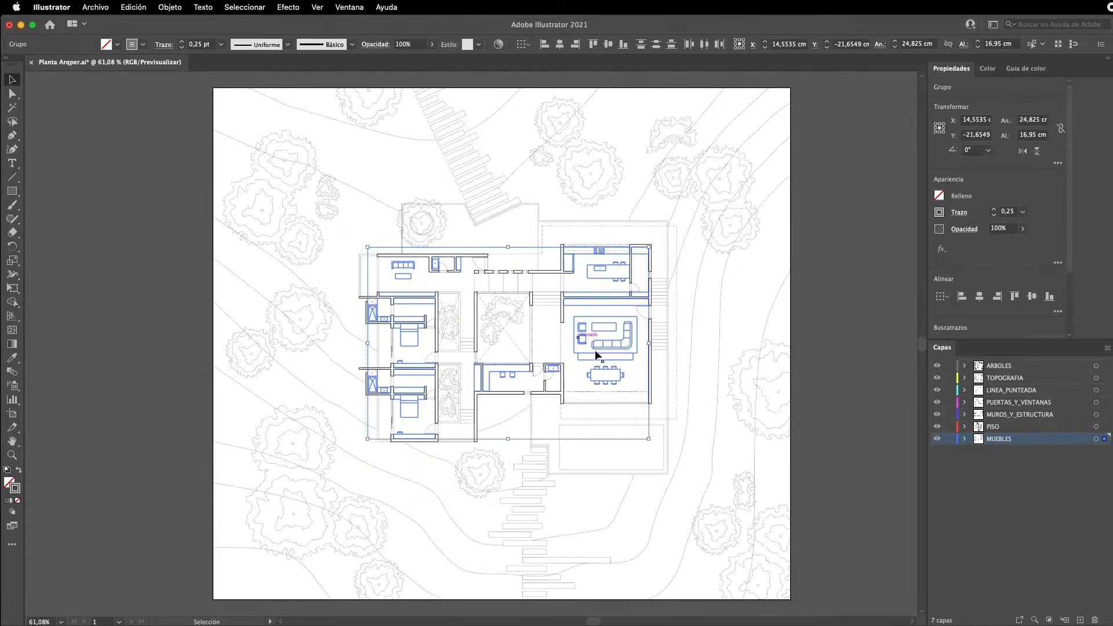
{"action": "left_click", "coordinate": [703, 346]}
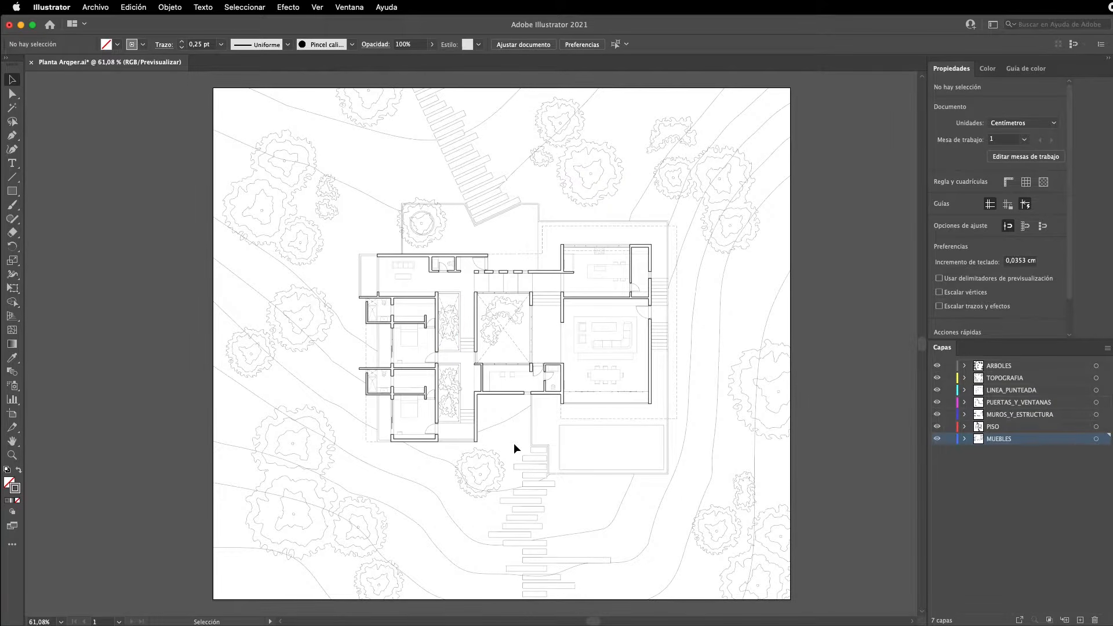
- Switch to AutoCAD to look over the original plan and its layers, and return to Illustrator
{"action": "mouse_move", "coordinate": [557, 623]}
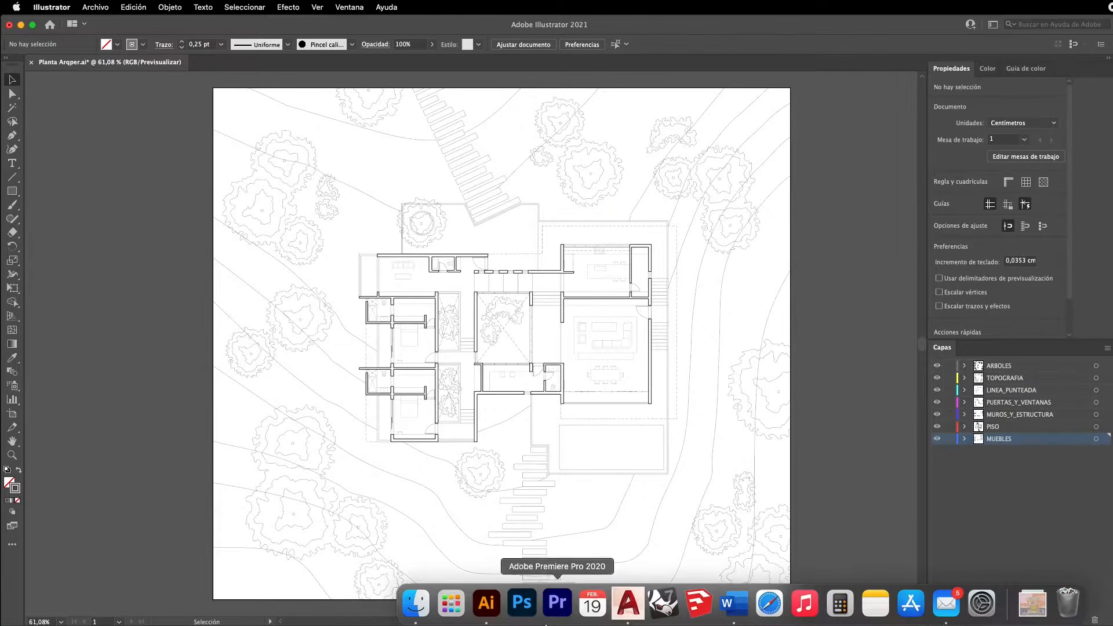
{"action": "left_click", "coordinate": [628, 601]}
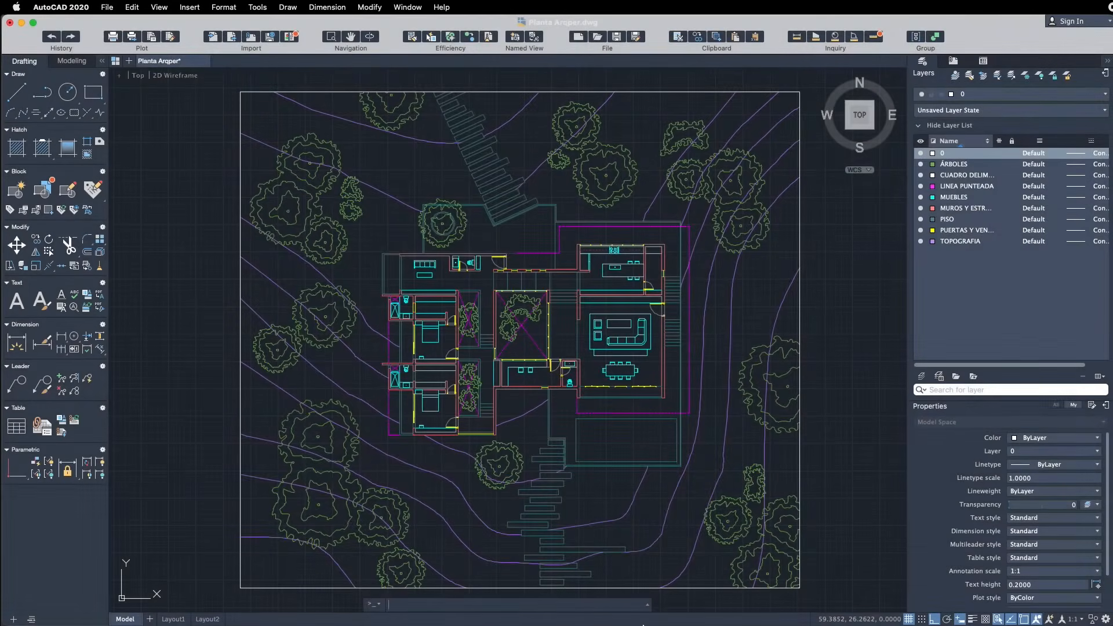
{"action": "mouse_move", "coordinate": [603, 608]}
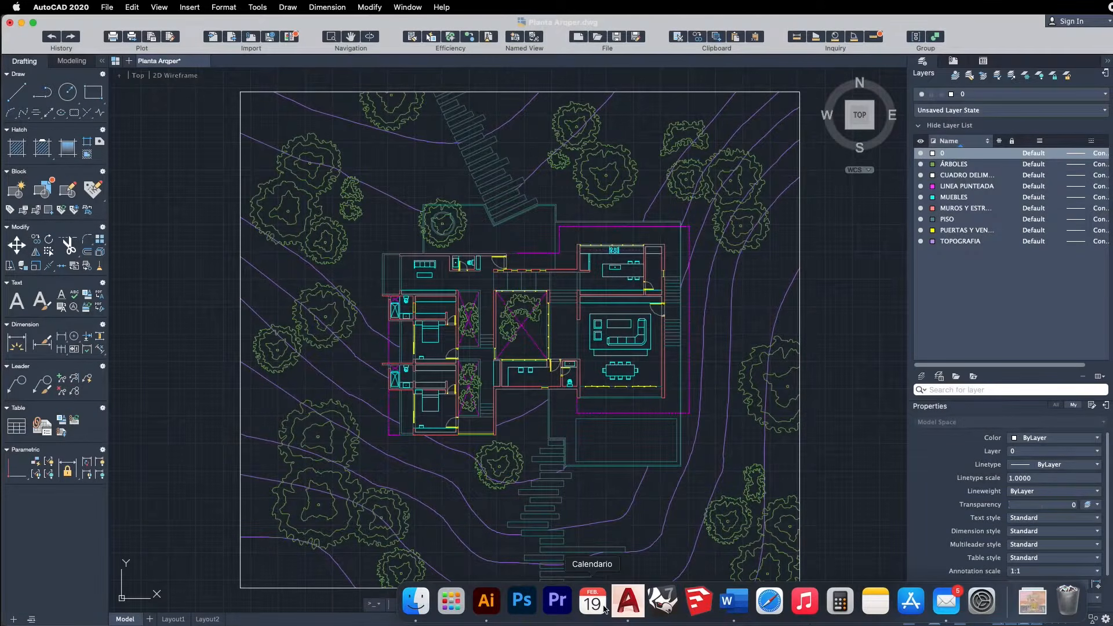
{"action": "left_click", "coordinate": [486, 600]}
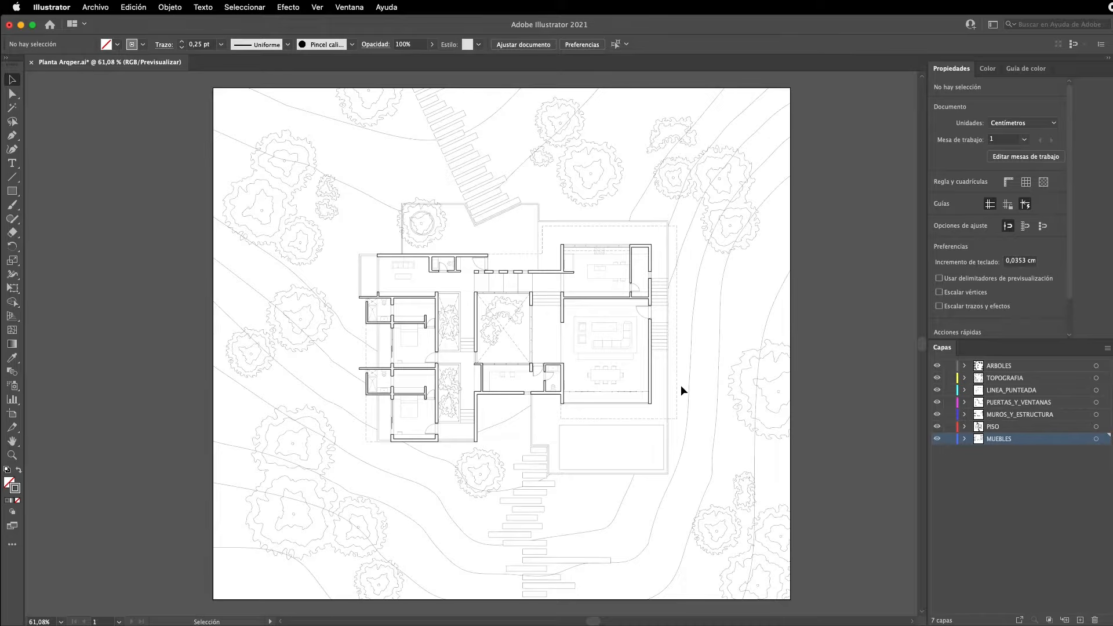
- Save the document as Planta Arqper.ai in the Planta Arqper folder, in Illustrator 2020 format with PDF compatibility and compression
{"action": "scroll", "coordinate": [490, 351], "scroll_direction": "up", "scroll_amount": 5}
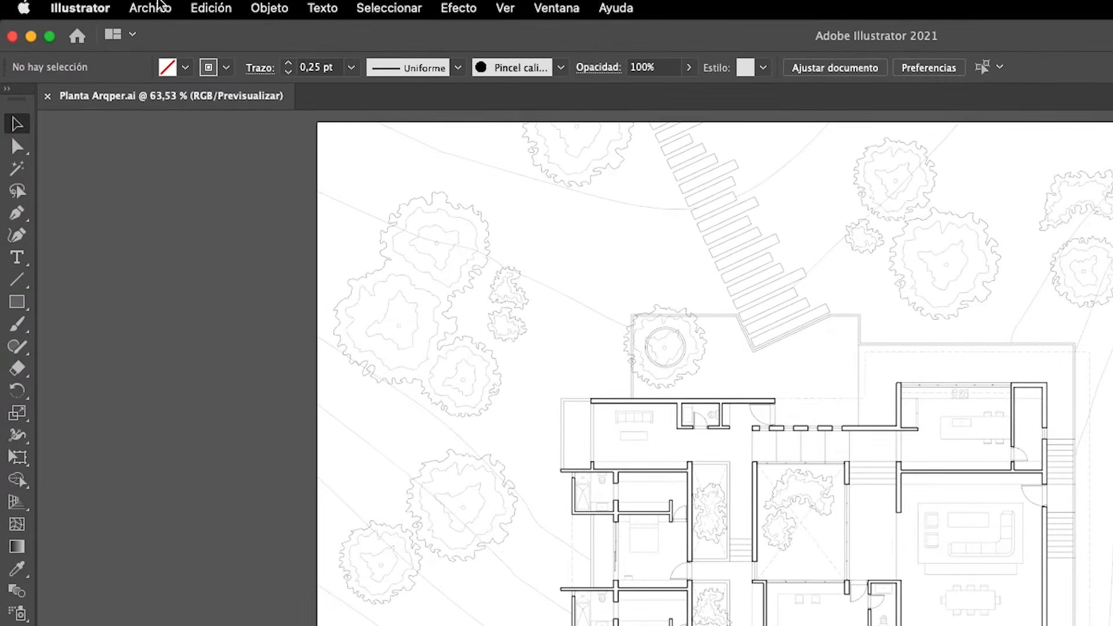
{"action": "left_click", "coordinate": [154, 9]}
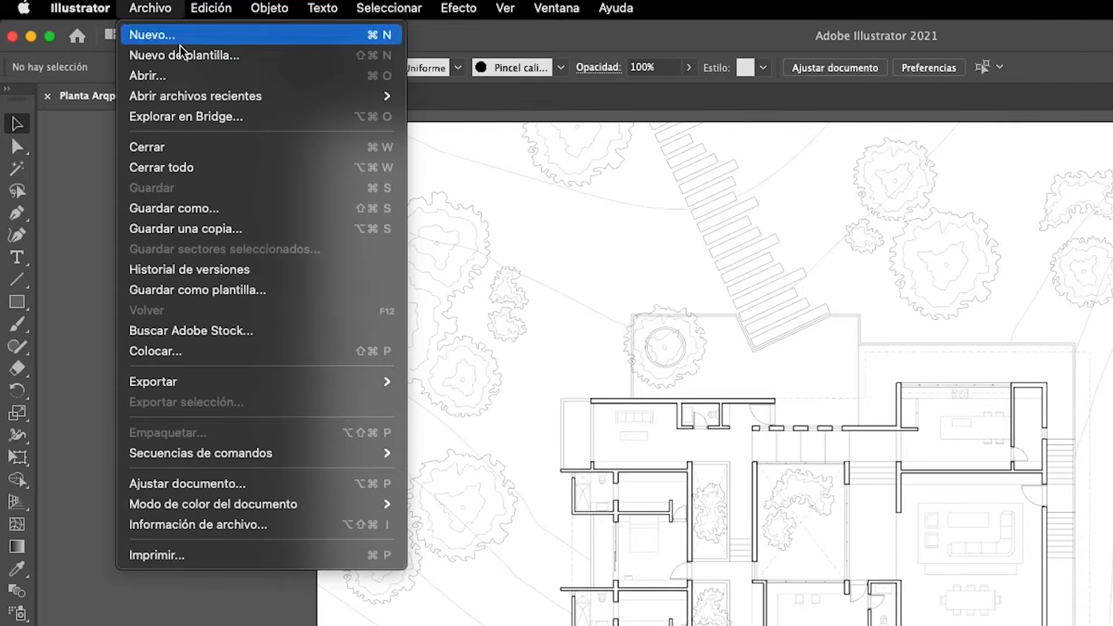
{"action": "left_click", "coordinate": [197, 210]}
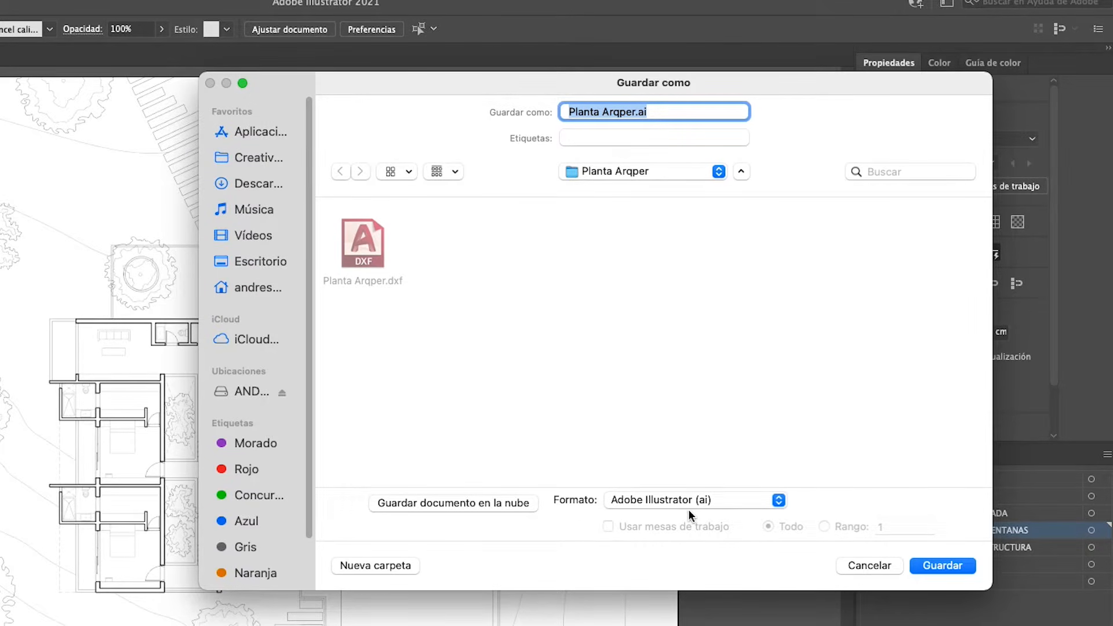
{"action": "left_click", "coordinate": [925, 564]}
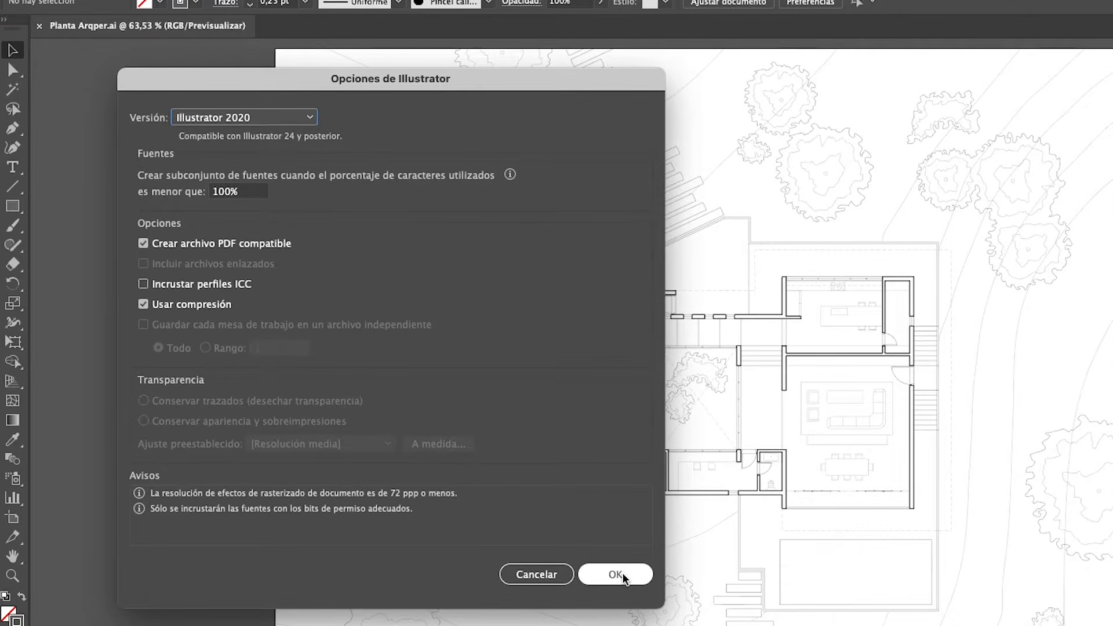
{"action": "left_click", "coordinate": [616, 574]}
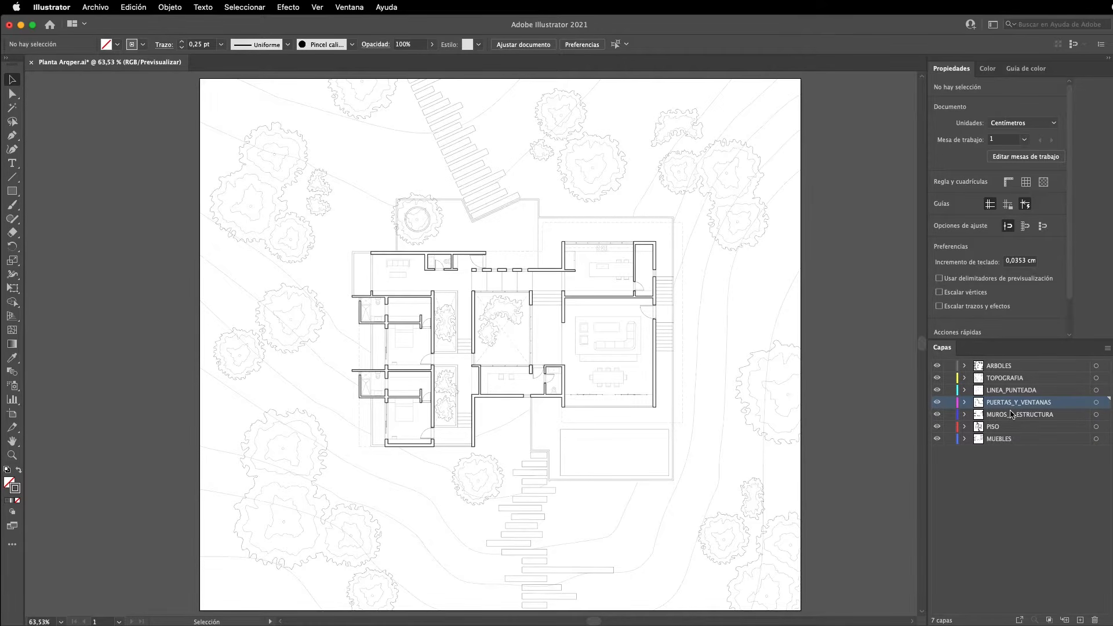
- Show only the ARBOLES layer and set up saving a copy named Vegetación in Adobe PDF format
{"action": "left_click_drag", "start_coordinate": [935, 378], "coordinate": [935, 436]}
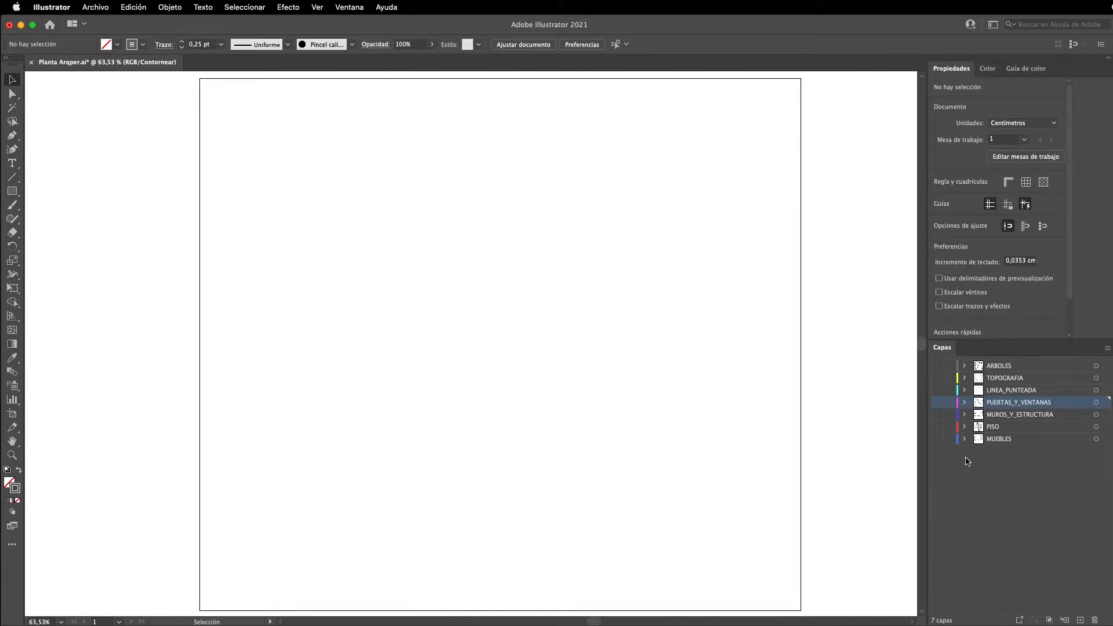
{"action": "left_click", "coordinate": [937, 366]}
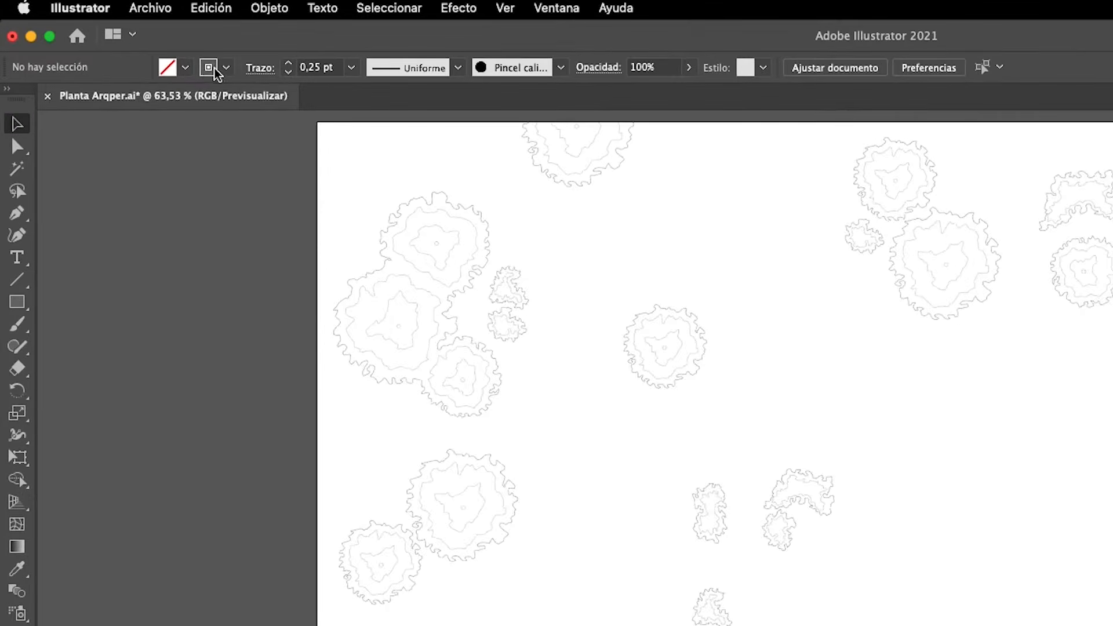
{"action": "left_click", "coordinate": [148, 12]}
{"action": "left_click", "coordinate": [186, 210]}
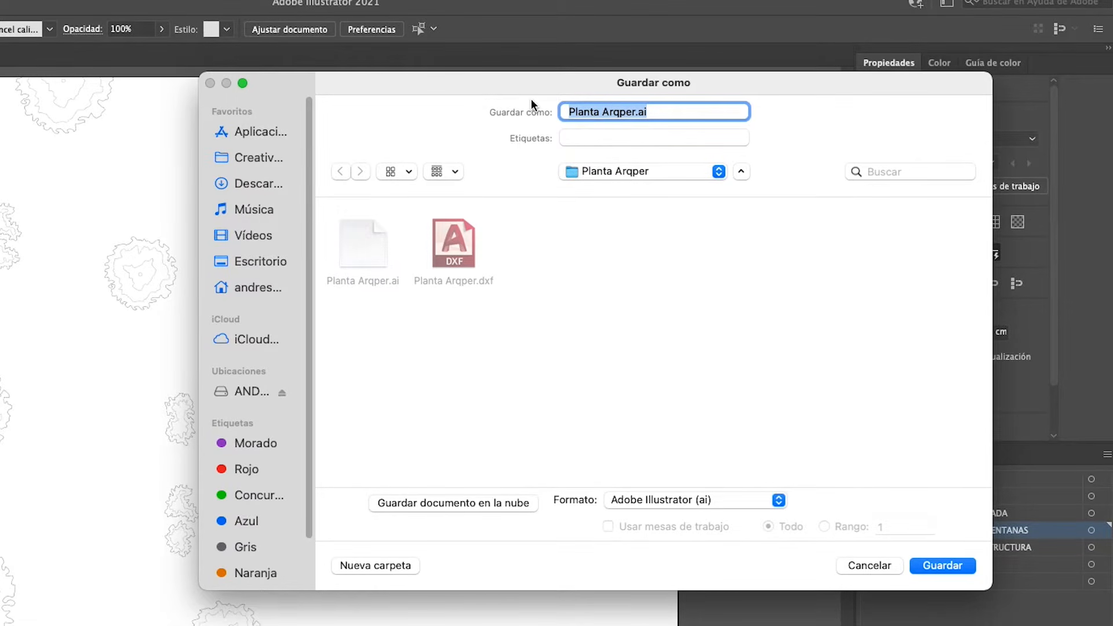
{"action": "type", "text": "Vegetación"}
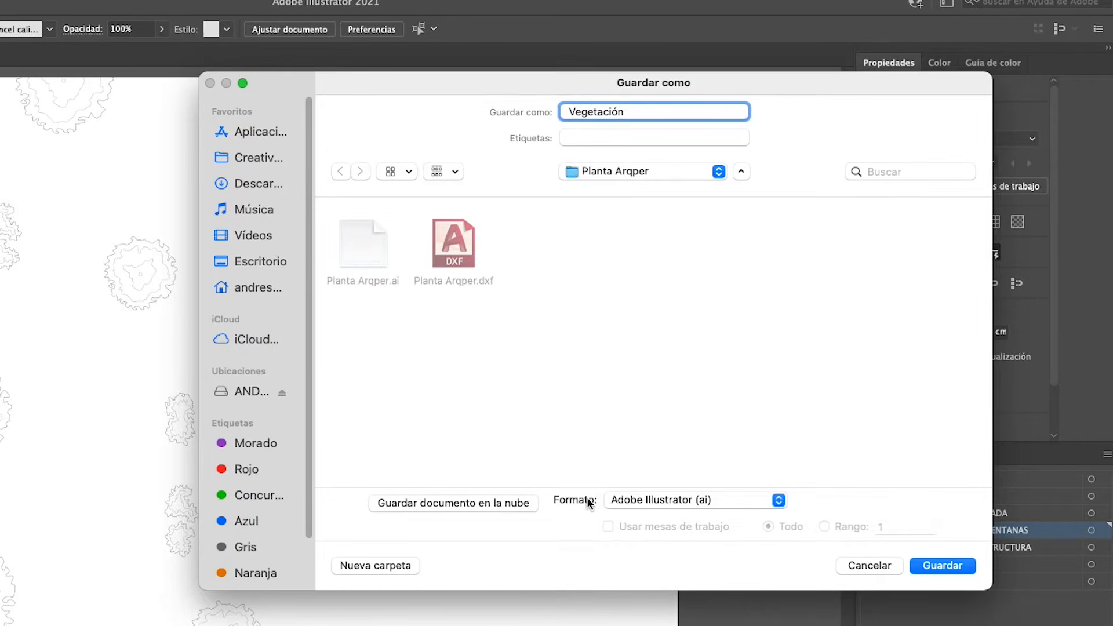
{"action": "left_click", "coordinate": [714, 499]}
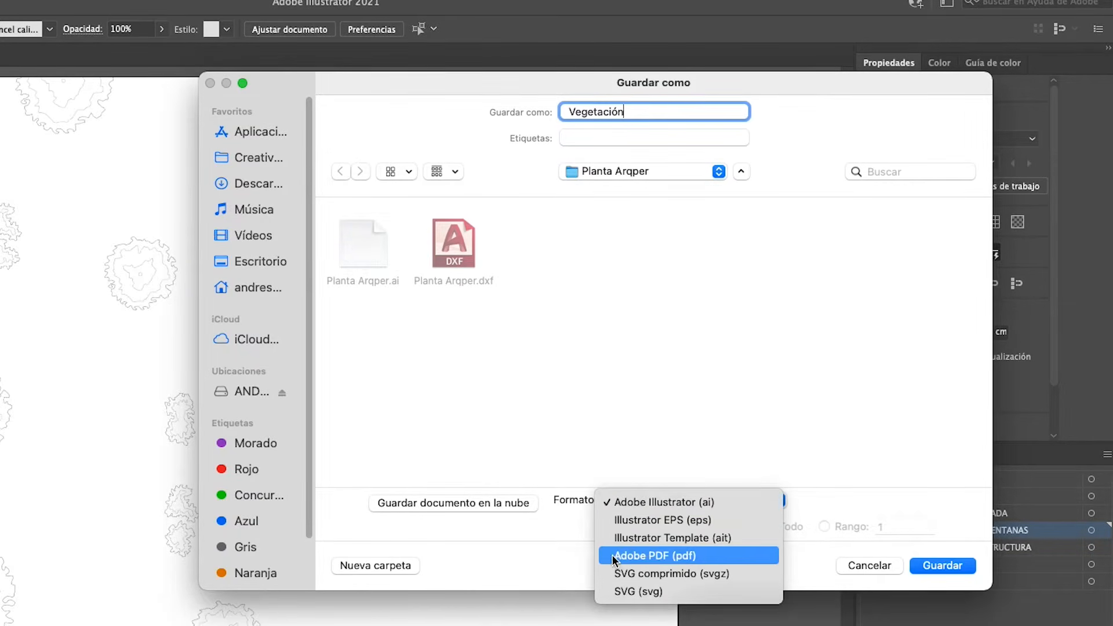
{"action": "left_click", "coordinate": [667, 556]}
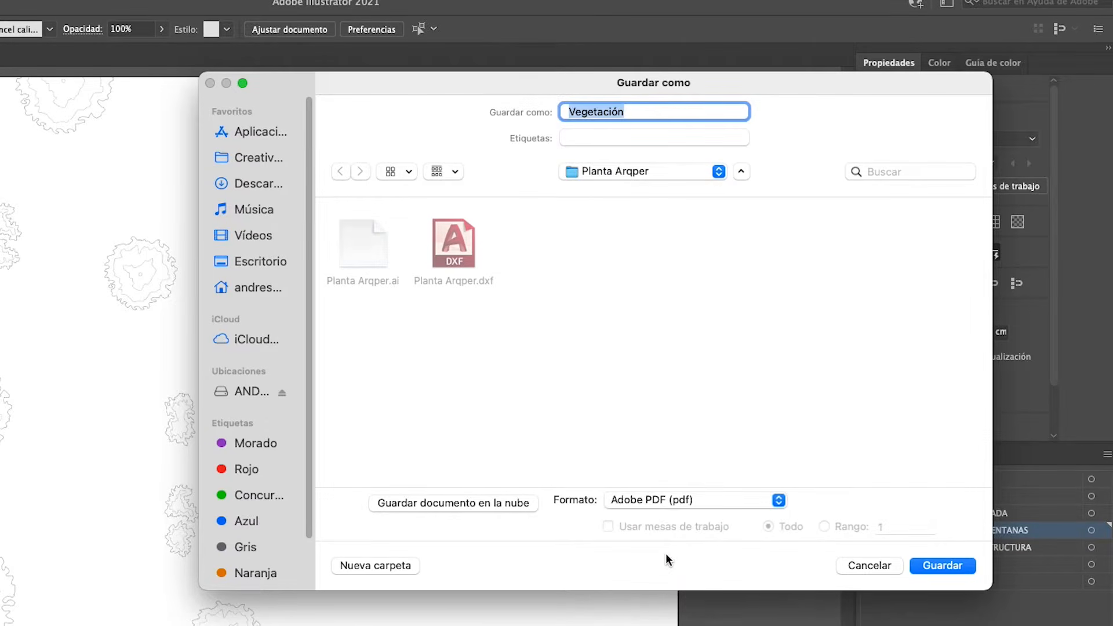
- Create a folder named Capas and save the Vegetación PDF in it with Illustrator's default PDF preset
{"action": "left_click", "coordinate": [380, 565]}
{"action": "type", "text": "Capas"}
{"action": "key", "text": "Return"}
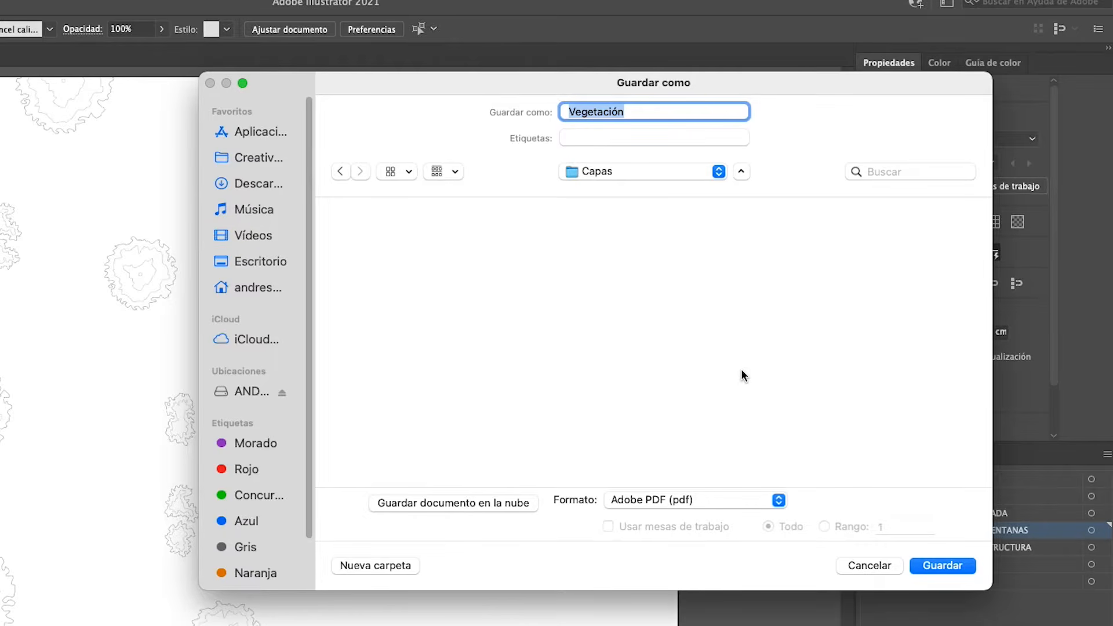
{"action": "left_click", "coordinate": [922, 566]}
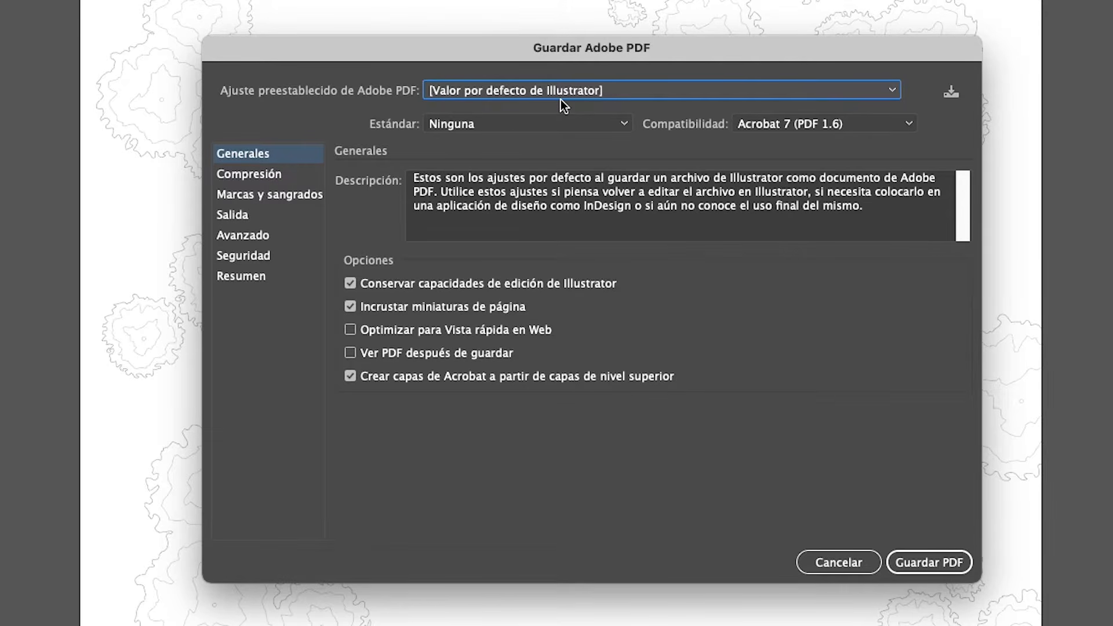
{"action": "left_click", "coordinate": [912, 558]}
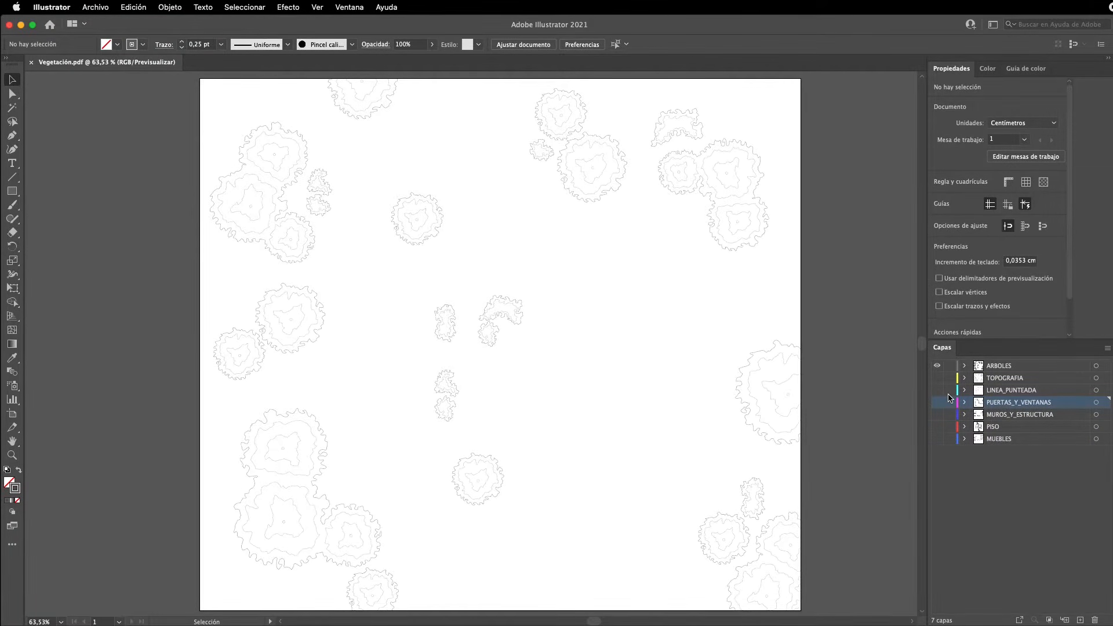
- Show the TOPOGRAFIA layer and hide the ARBOLES layer so only the contour lines are displayed
{"action": "left_click", "coordinate": [937, 378]}
{"action": "left_click", "coordinate": [938, 367]}
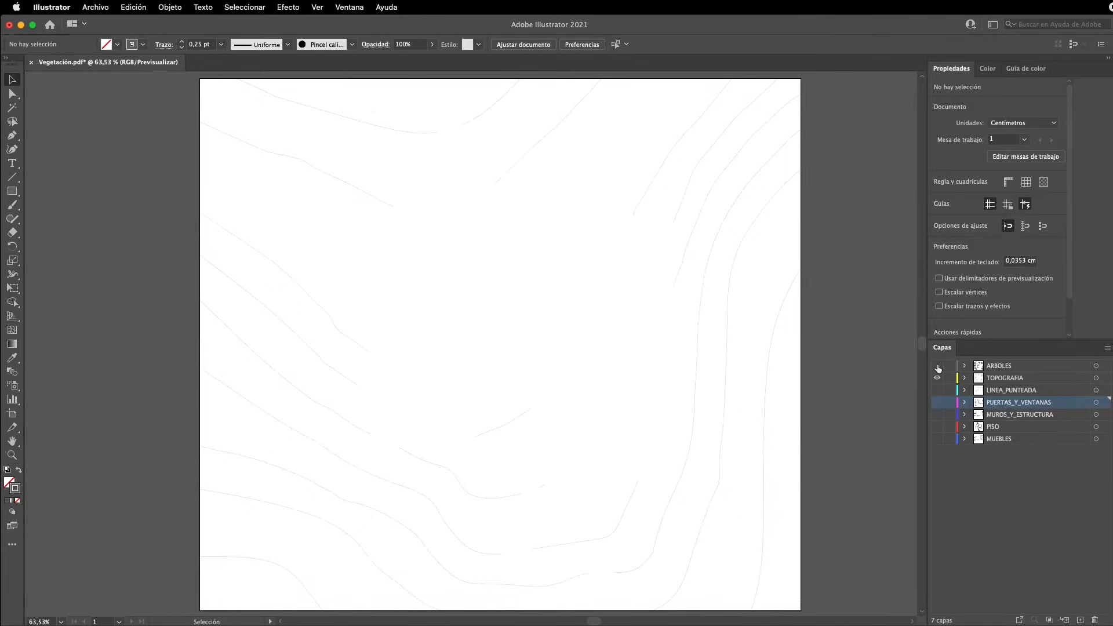
- Save the contour-line drawing as Topografía in the Capas folder, in Adobe PDF format with Illustrator's default preset
{"action": "left_click", "coordinate": [96, 7]}
{"action": "left_click", "coordinate": [122, 132]}
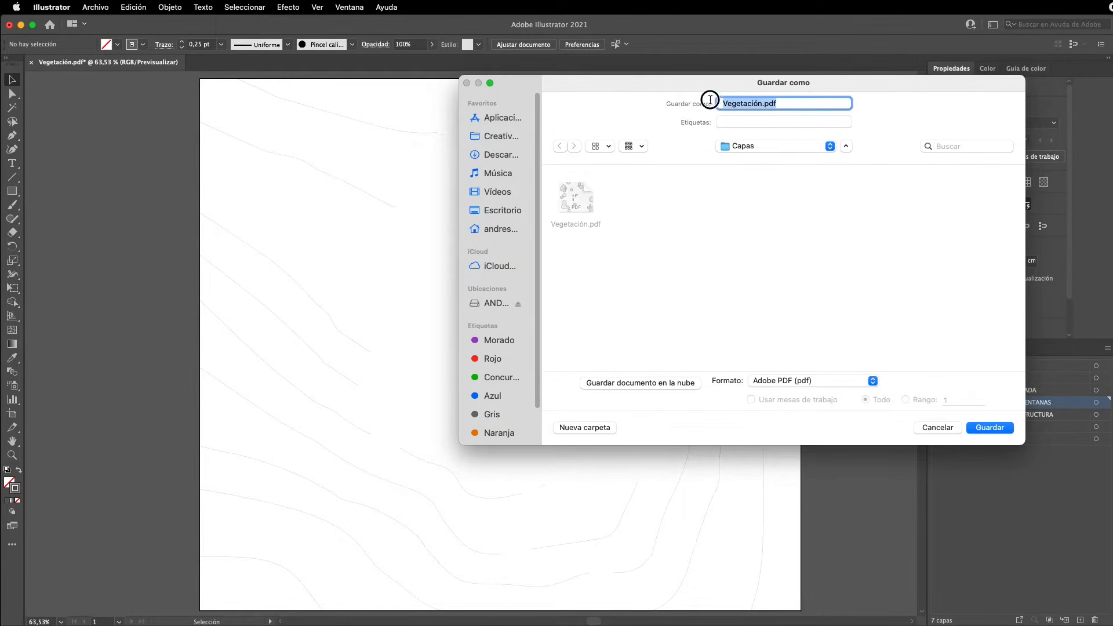
{"action": "type", "text": "Topo"}
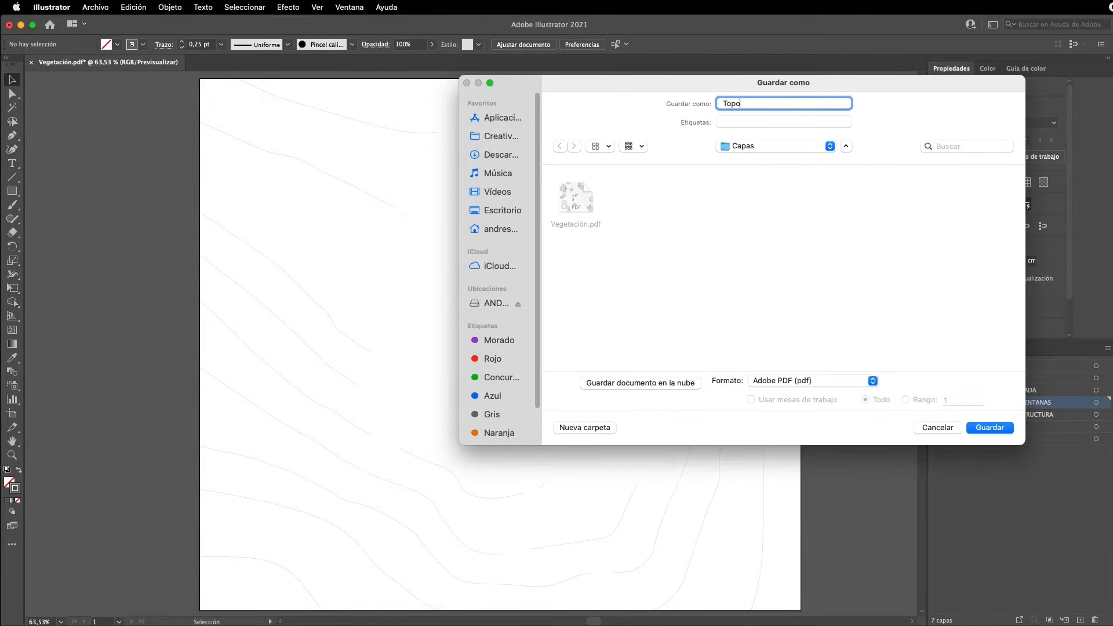
{"action": "type", "text": "grafía"}
{"action": "left_click", "coordinate": [984, 429]}
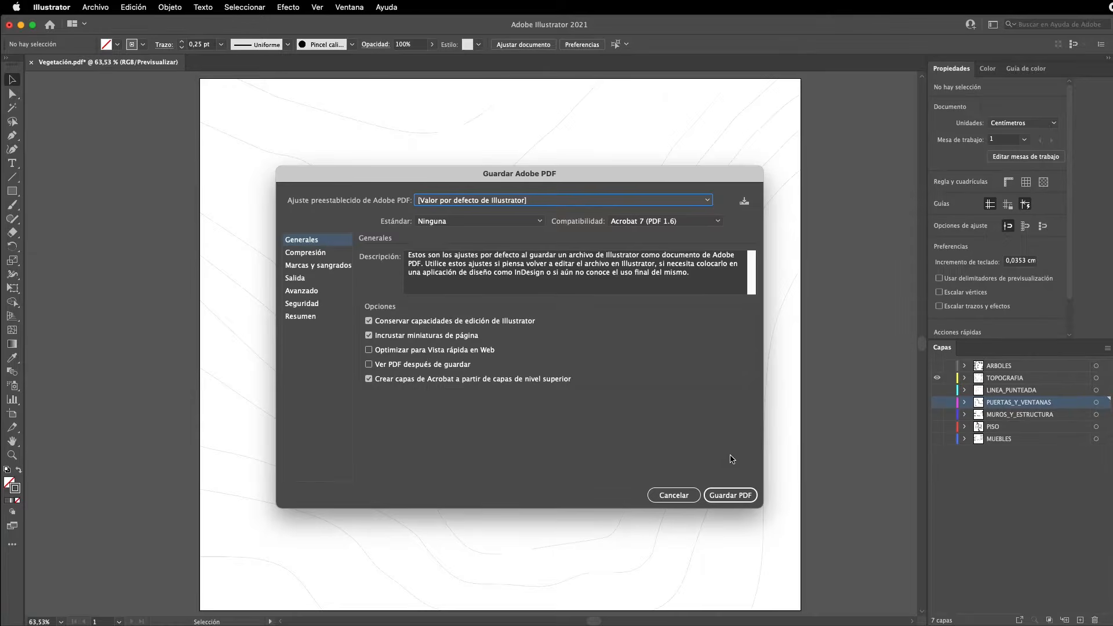
{"action": "left_click", "coordinate": [719, 496]}
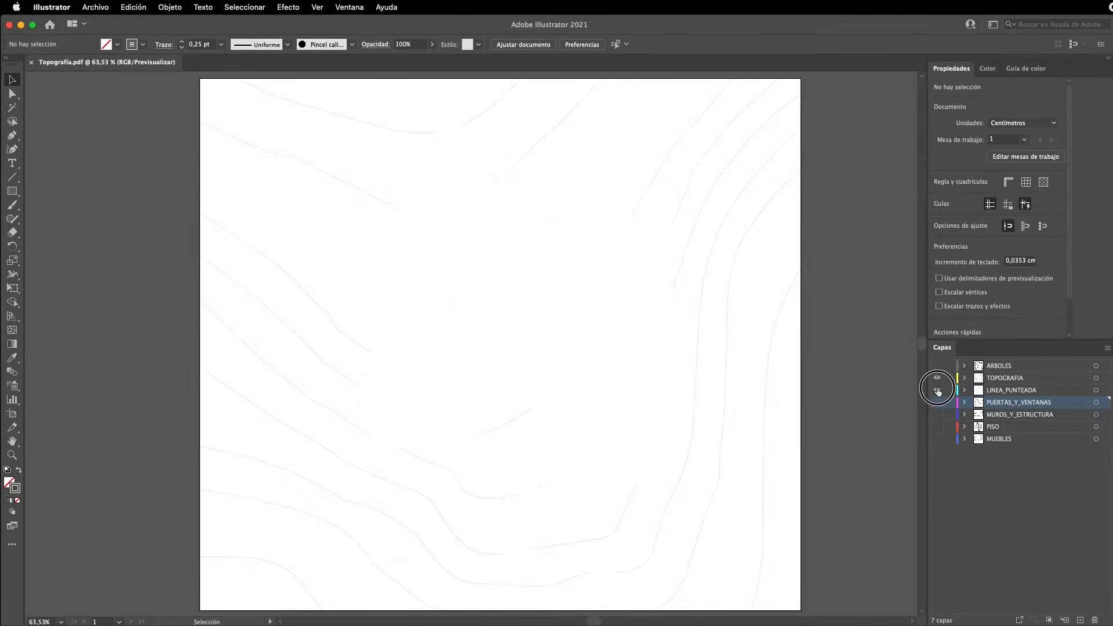
- Show only the LINEA_PUNTEADA layer and save it as a PDF named Linea Punteada in the Capas folder
{"action": "left_click", "coordinate": [937, 390], "text": "alt"}
{"action": "left_click", "coordinate": [103, 7]}
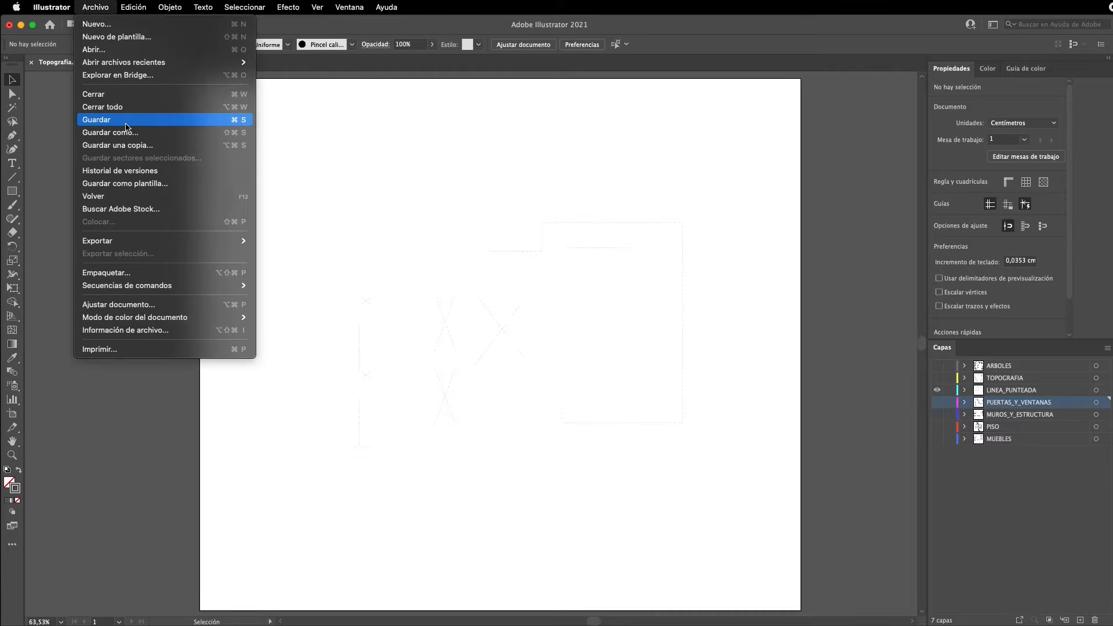
{"action": "left_click", "coordinate": [105, 116]}
{"action": "type", "text": "Linea Punteada"}
{"action": "left_click", "coordinate": [986, 428]}
{"action": "key", "text": "Return"}
- Show only the PUERTAS_Y_VENTANAS layer and save it as a PDF named Puertas y Ventanas in the Capas folder
{"action": "left_click", "coordinate": [937, 401], "text": "alt"}
{"action": "left_click", "coordinate": [96, 7]}
{"action": "left_click", "coordinate": [104, 132]}
{"action": "type", "text": "Puertas y Ventanas"}
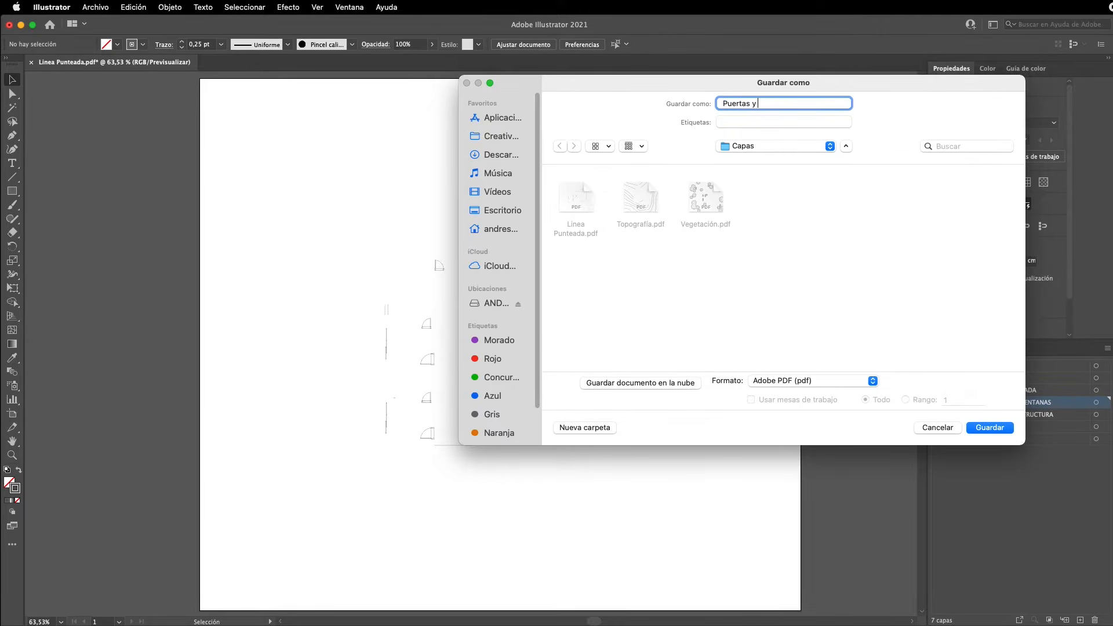
{"action": "left_click", "coordinate": [976, 429]}
{"action": "left_click", "coordinate": [730, 495]}
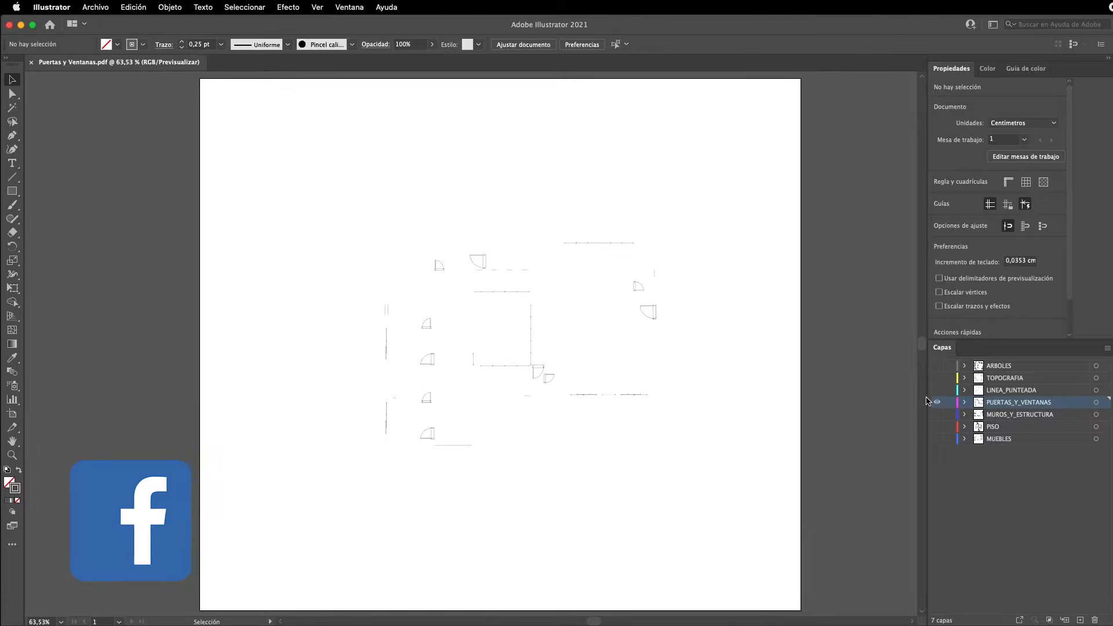
- Show only the MUROS_Y_ESTRUCTURA layer and save it as a PDF named Muros y Estructura in the Capas folder
{"action": "left_click", "coordinate": [937, 414], "text": "alt"}
{"action": "left_click", "coordinate": [96, 7]}
{"action": "left_click", "coordinate": [154, 137]}
{"action": "type", "text": "Muros y Estructura"}
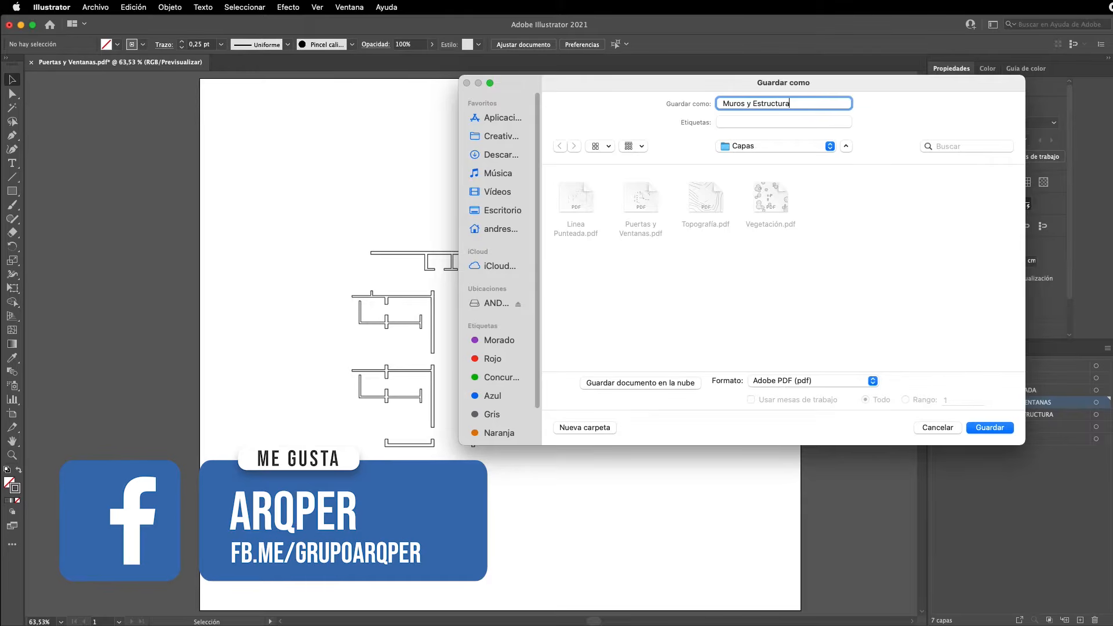
{"action": "left_click", "coordinate": [978, 427]}
{"action": "left_click", "coordinate": [733, 494]}
- Show only the PISO layer and save it as a PDF named Pisos in the Capas folder
{"action": "left_click", "coordinate": [938, 427]}
{"action": "left_click", "coordinate": [939, 426], "text": "alt"}
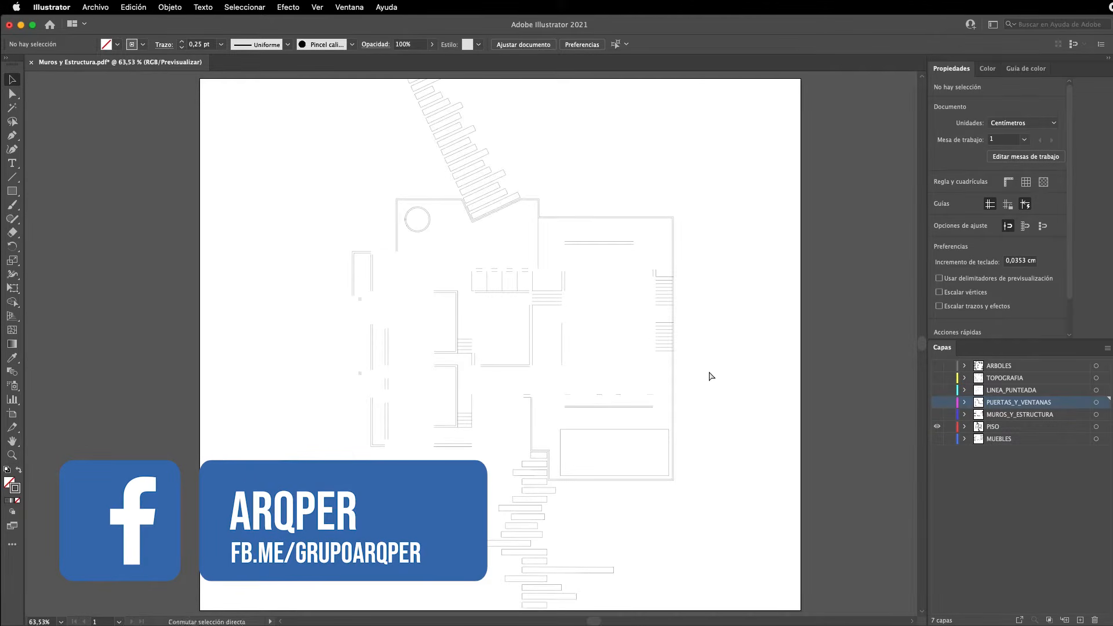
{"action": "key", "text": "super+shift+s"}
{"action": "type", "text": "Pisos"}
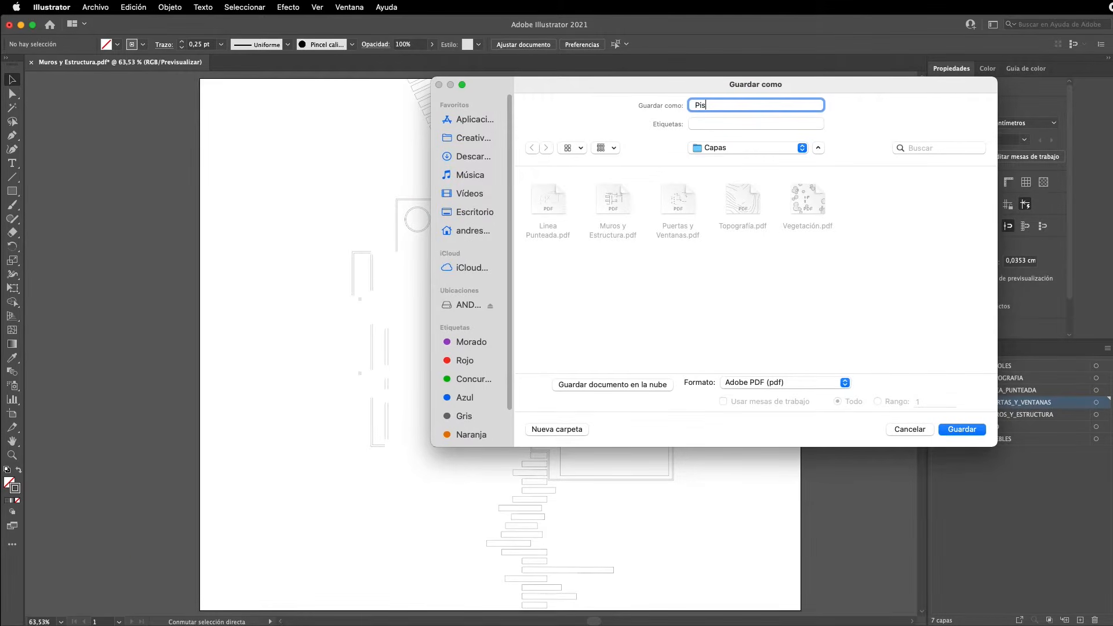
{"action": "left_click", "coordinate": [961, 430]}
{"action": "key", "text": "Return"}
- Show only the MUEBLES layer and save it as a PDF named Muebles in the Capas folder
{"action": "left_click", "coordinate": [937, 439], "text": "alt"}
{"action": "left_click", "coordinate": [95, 7]}
{"action": "left_click", "coordinate": [93, 146]}
{"action": "type", "text": "Muebles"}
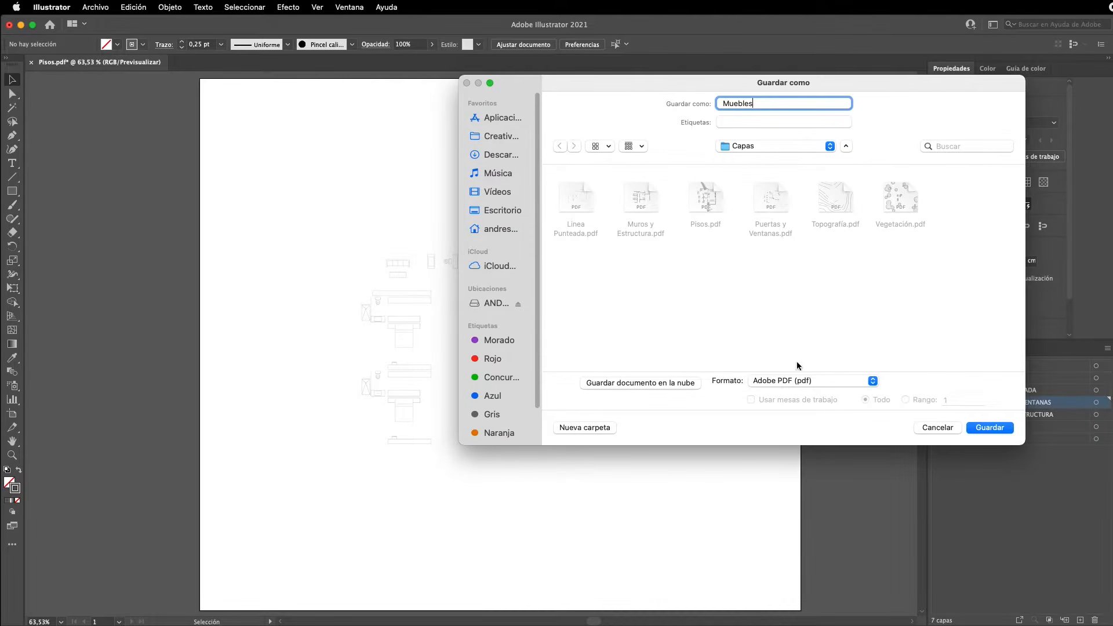
{"action": "key", "text": "Return"}
{"action": "left_click", "coordinate": [725, 490]}
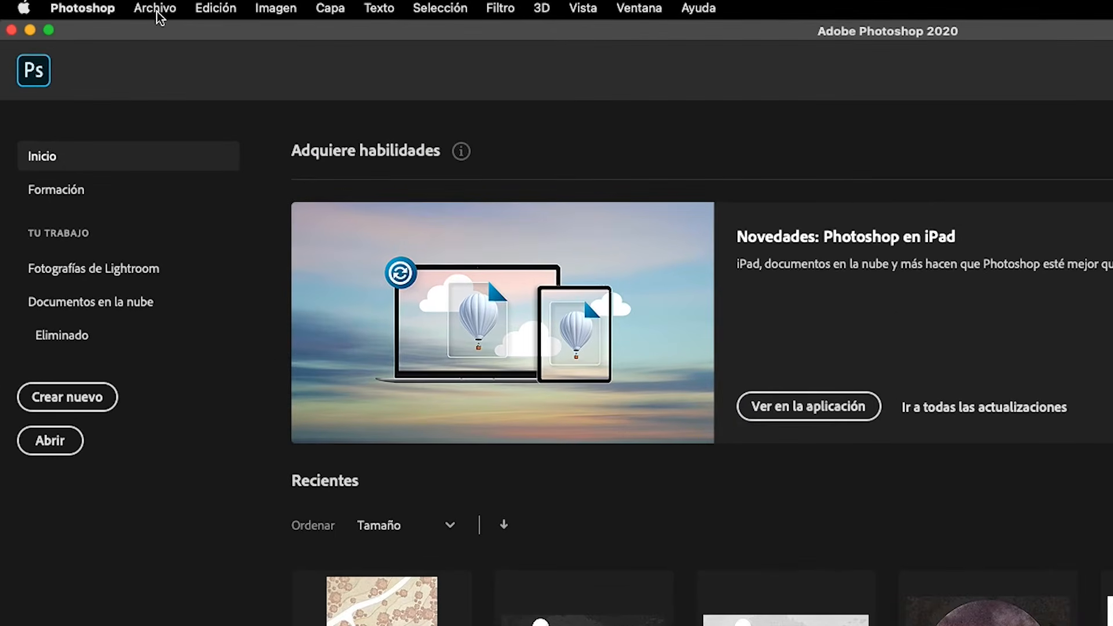
- In Photoshop, open Muros y Estructura.pdf from the Capas folder to bring up its PDF import options
{"action": "left_click", "coordinate": [156, 10]}
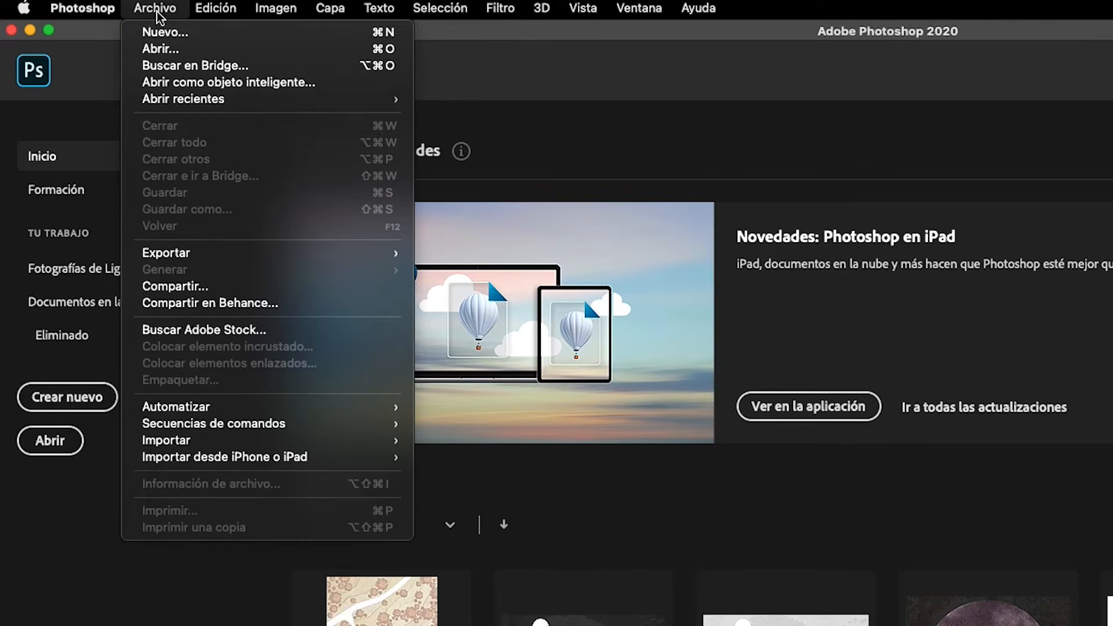
{"action": "left_click", "coordinate": [167, 52]}
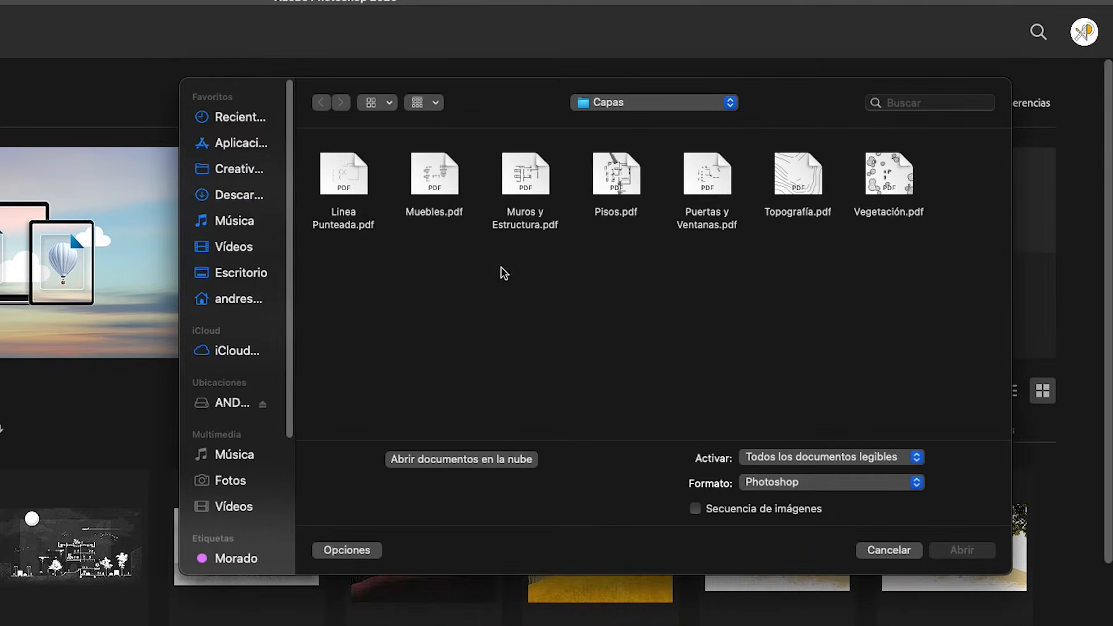
{"action": "left_click", "coordinate": [533, 194]}
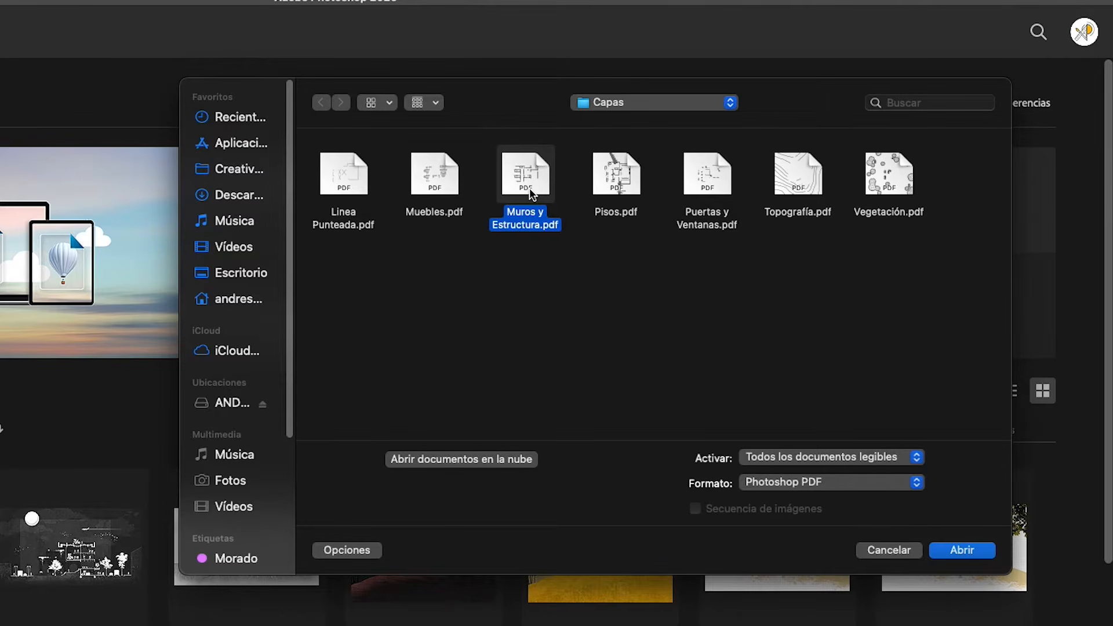
{"action": "left_click", "coordinate": [966, 550]}
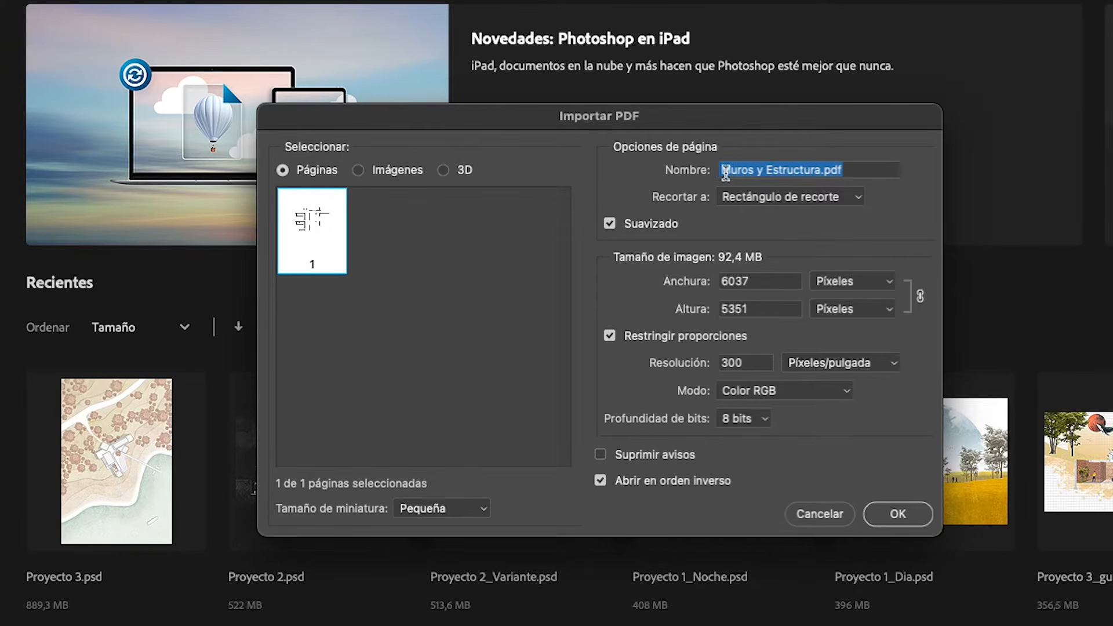
- Keep the PDF import cropped to Rectángulo de recorte and set its width and height units to centimetres
{"action": "left_click", "coordinate": [764, 198]}
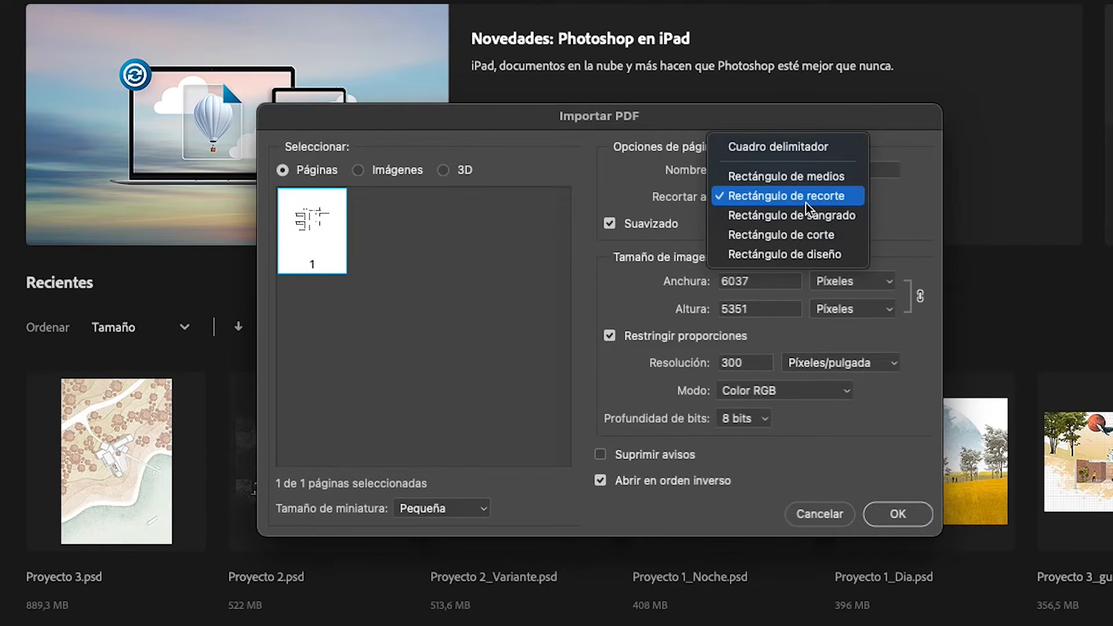
{"action": "left_click", "coordinate": [908, 229]}
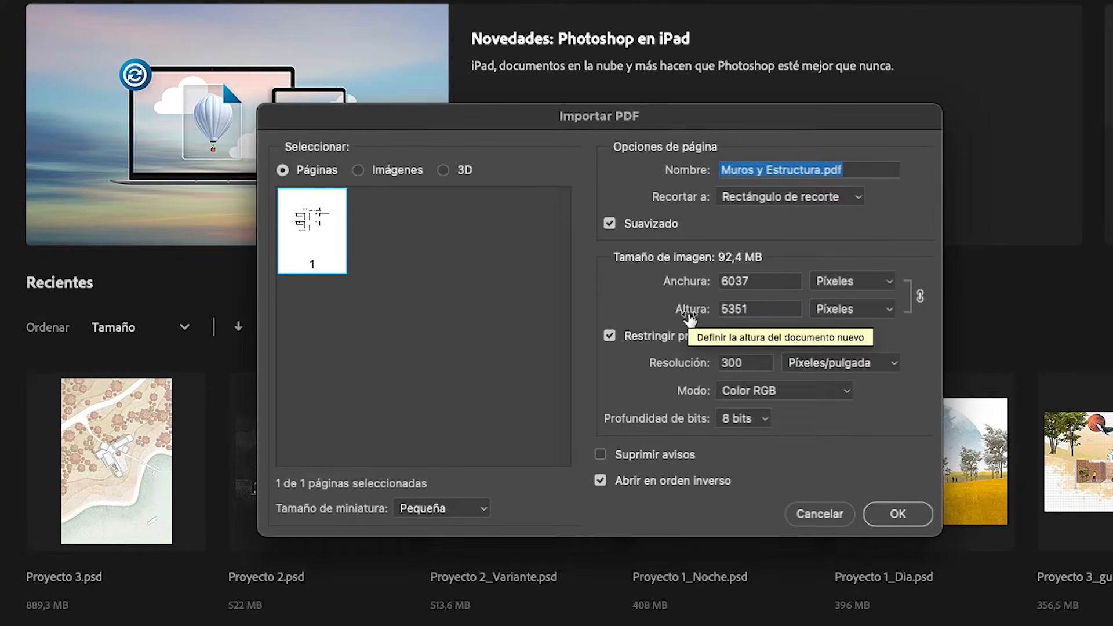
{"action": "left_click", "coordinate": [851, 281]}
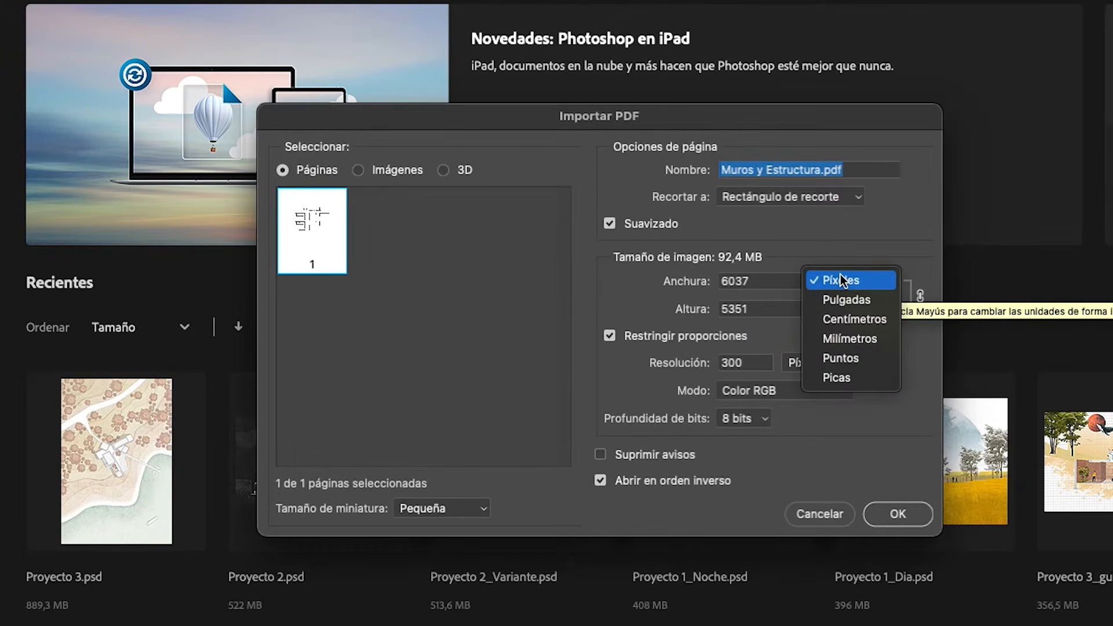
{"action": "left_click", "coordinate": [861, 324]}
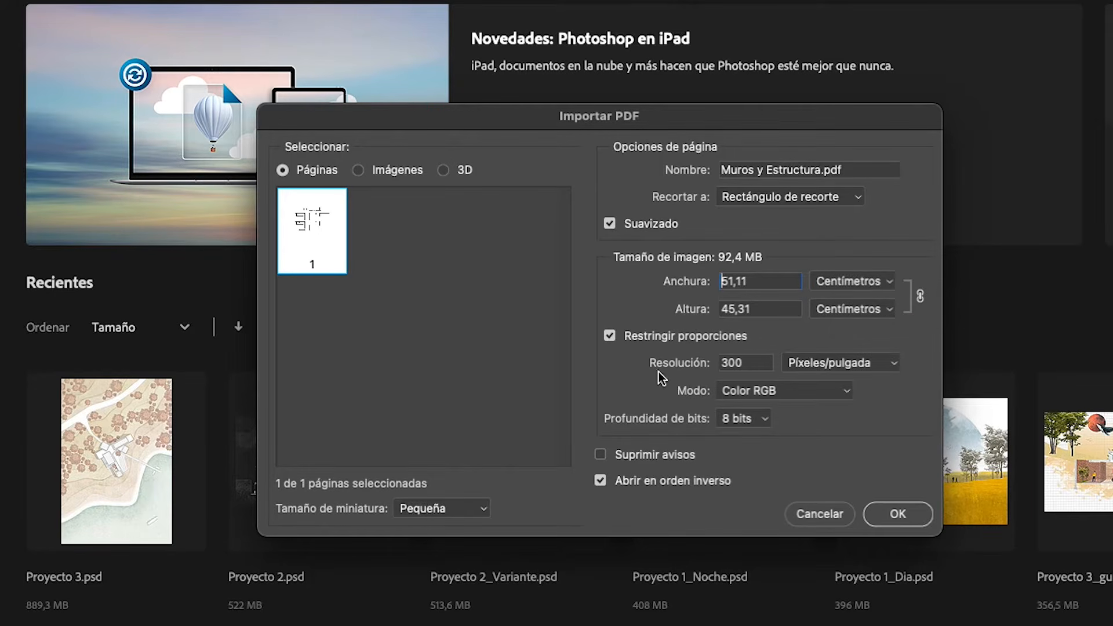
- Try the import resolution in pixels per centimetre and return it to pixels per inch
{"action": "left_click", "coordinate": [753, 363]}
{"action": "left_click_drag", "start_coordinate": [752, 363], "coordinate": [712, 369]}
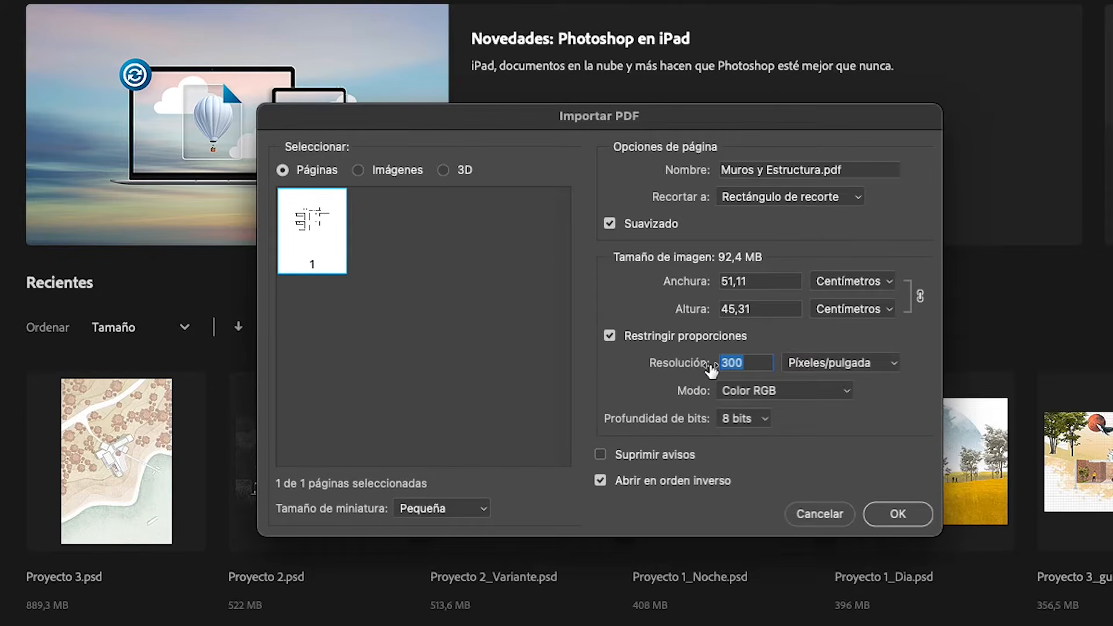
{"action": "left_click", "coordinate": [844, 367]}
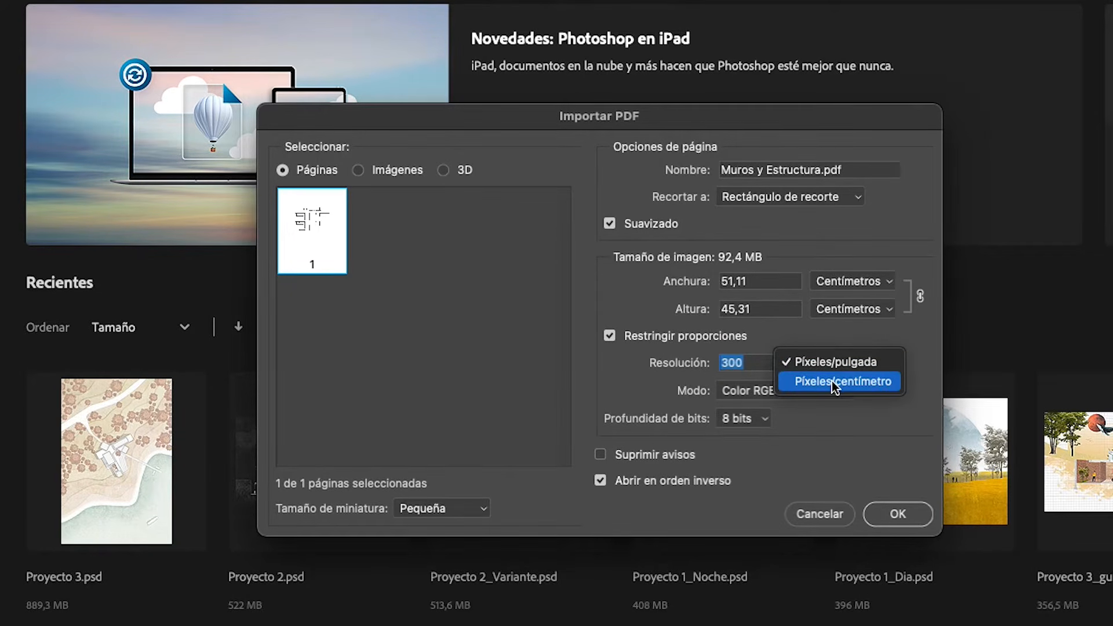
{"action": "left_click", "coordinate": [833, 383]}
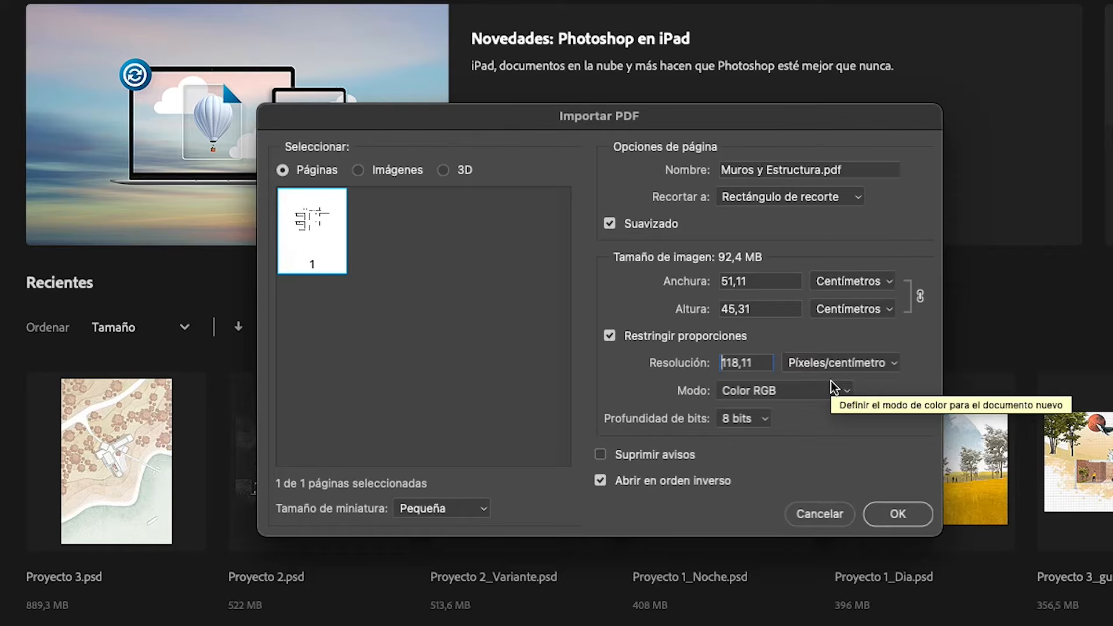
{"action": "left_click", "coordinate": [835, 369]}
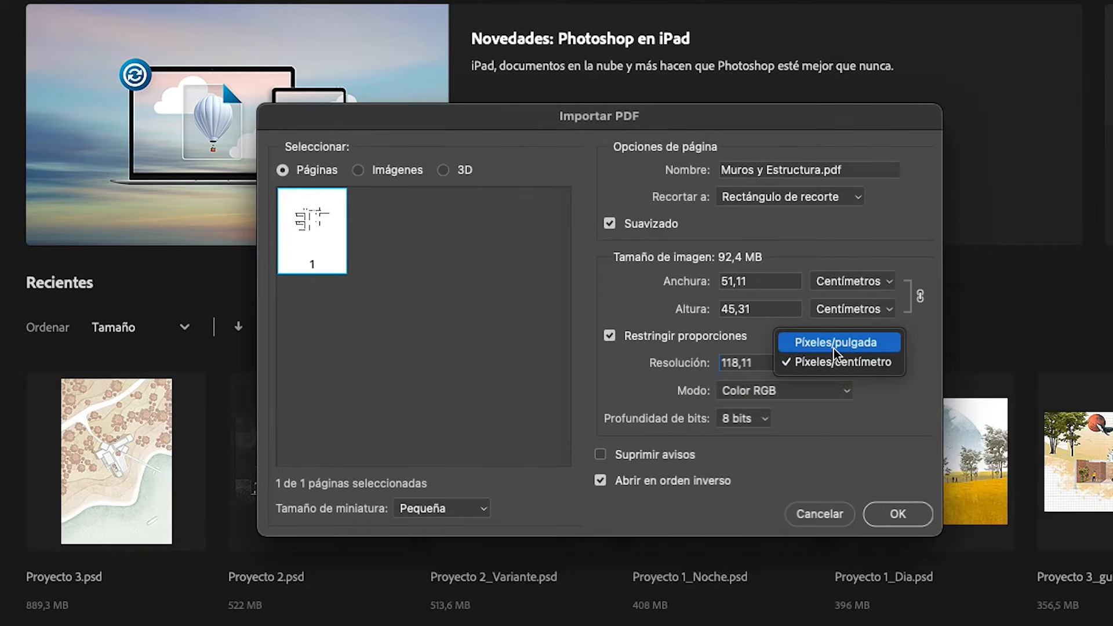
{"action": "left_click", "coordinate": [834, 349]}
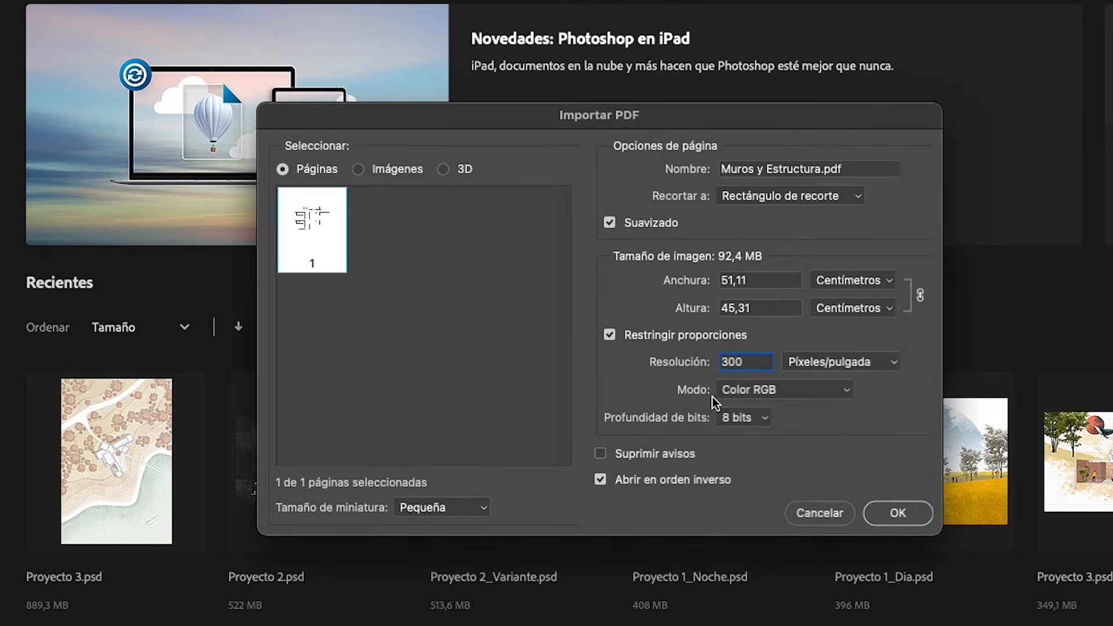
- Try the CMYK colour mode for the PDF import and return it to RGB
{"action": "left_click", "coordinate": [742, 393]}
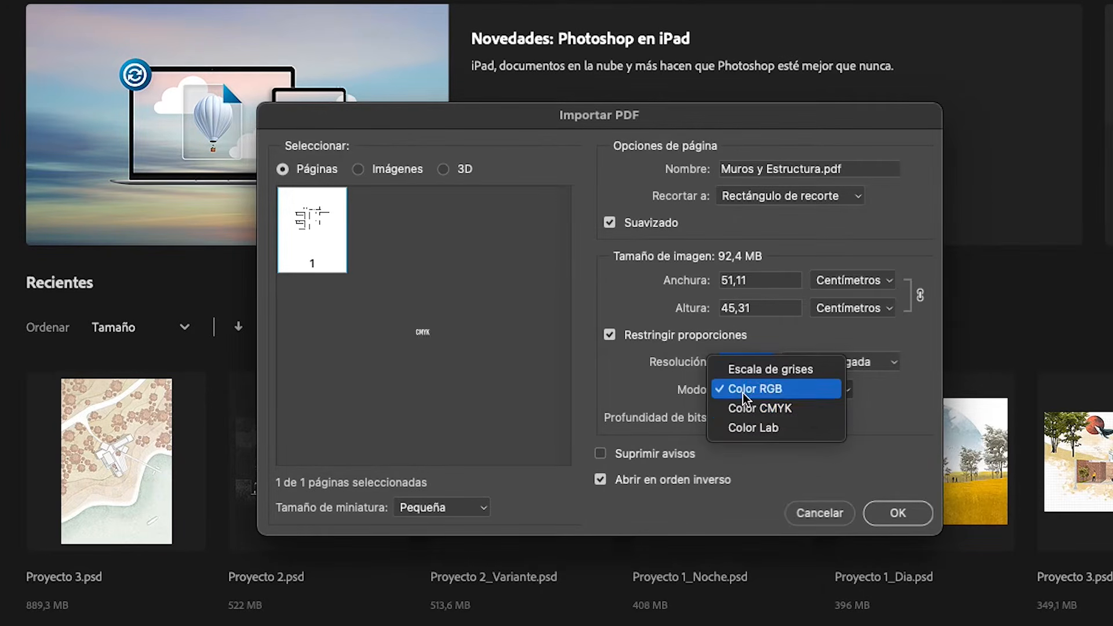
{"action": "left_click", "coordinate": [742, 405]}
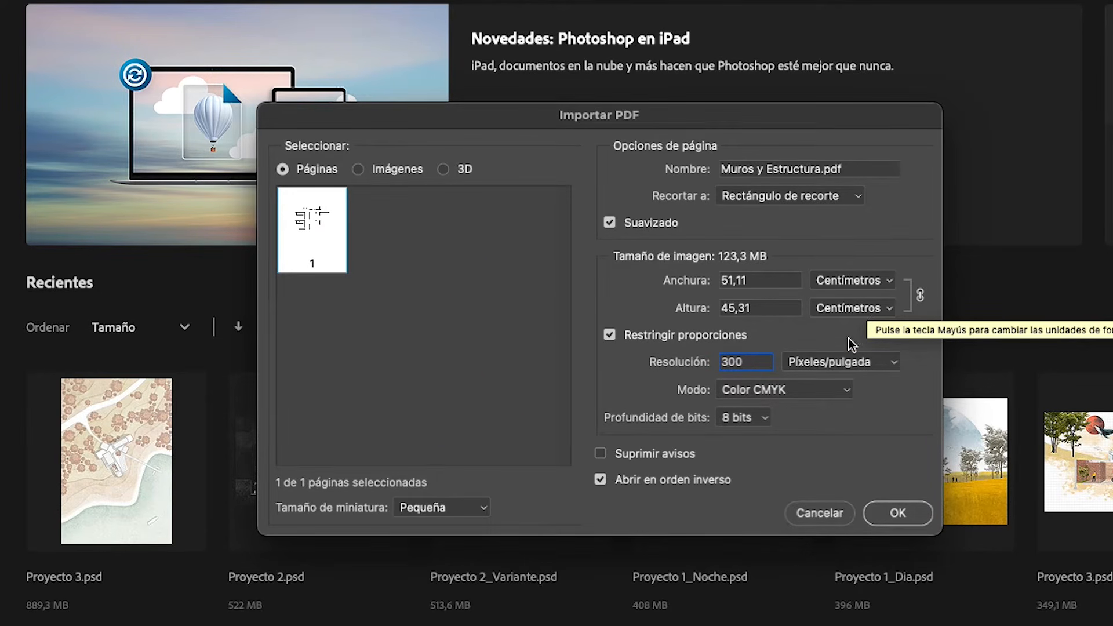
{"action": "left_click", "coordinate": [803, 390]}
{"action": "left_click", "coordinate": [801, 374]}
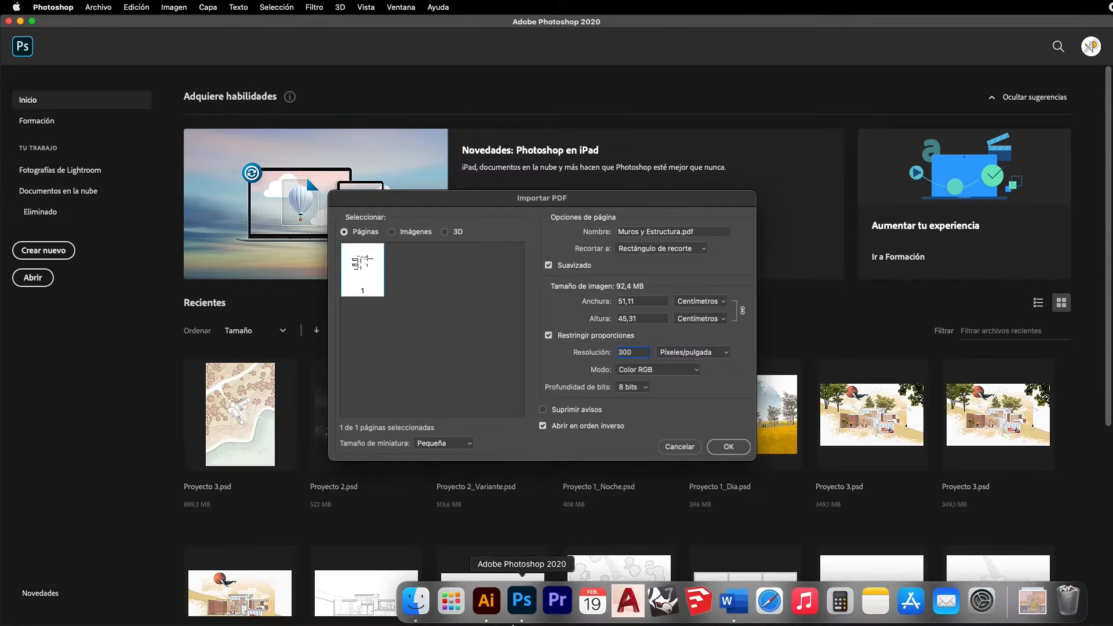
- Switch to Illustrator and check the artboard's width and height against the PDF import size
{"action": "left_click", "coordinate": [489, 602]}
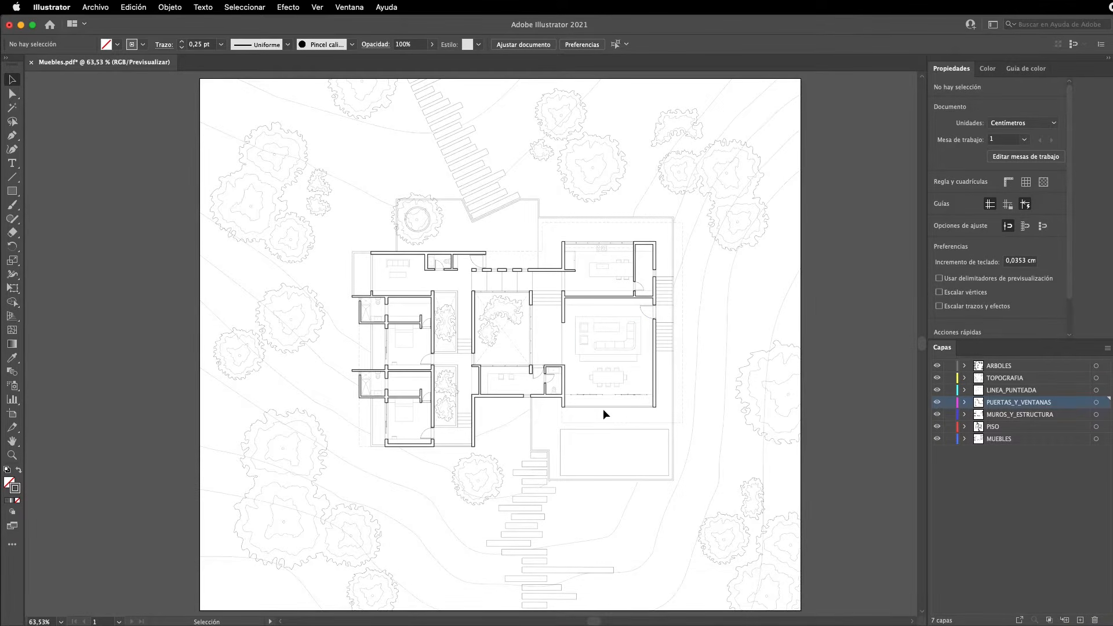
{"action": "key", "text": "shift+o"}
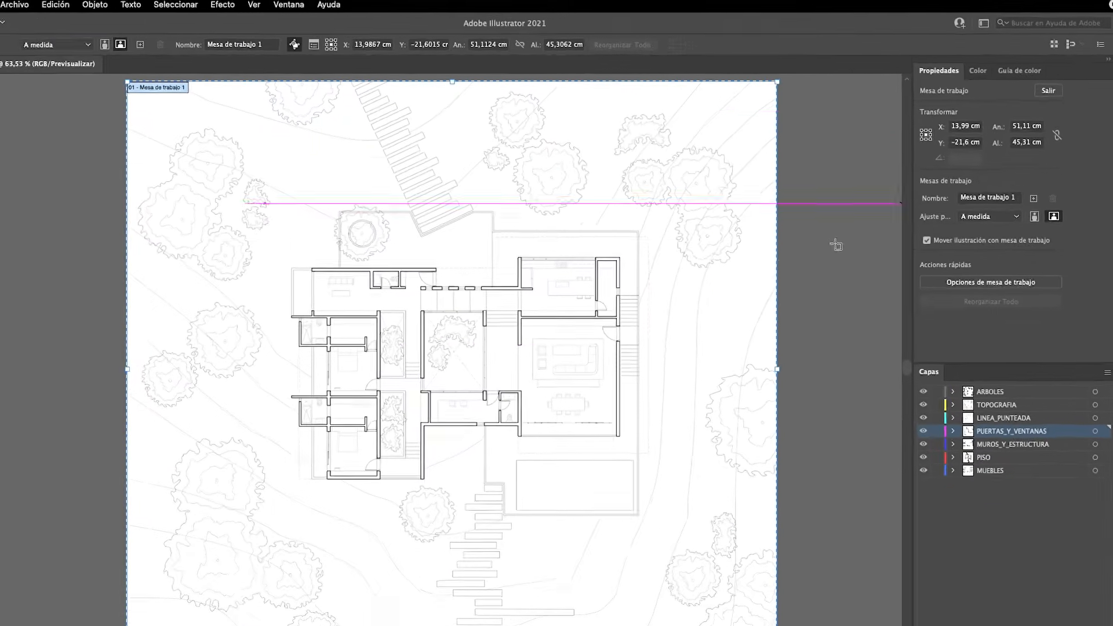
- Return to Photoshop and import the Muros y Estructura page at 300 pixels per inch in 8-bit RGB colour
{"action": "mouse_move", "coordinate": [518, 619]}
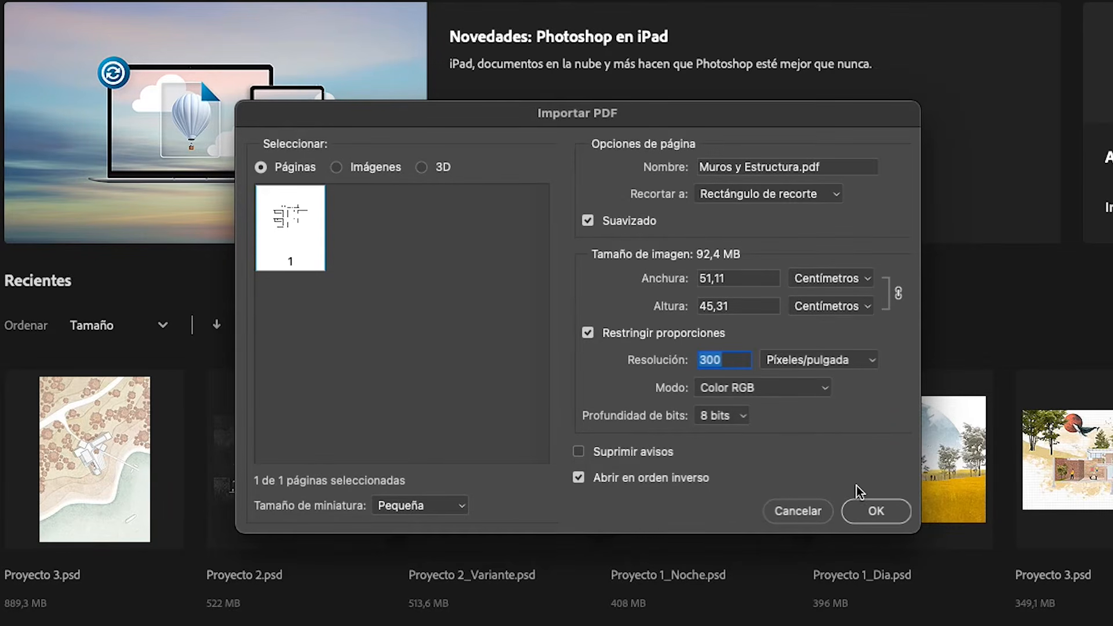
{"action": "left_click", "coordinate": [871, 516]}
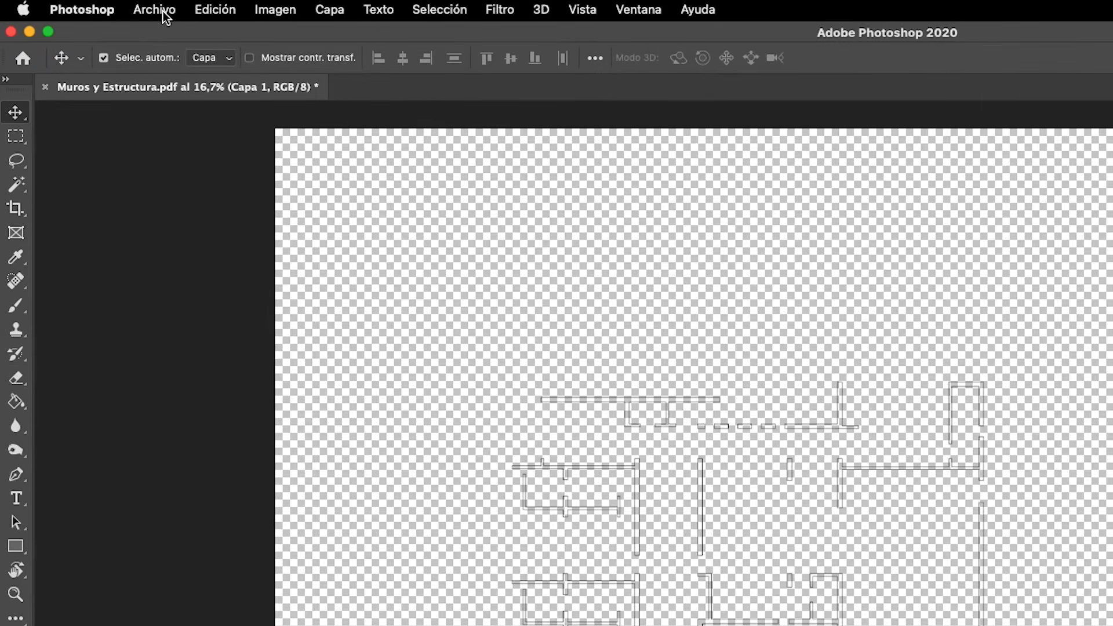
- Load the seven plan PDFs from the Capas folder into one document as a stack of layers, without auto-alignment or smart object conversion
{"action": "left_click", "coordinate": [105, 10]}
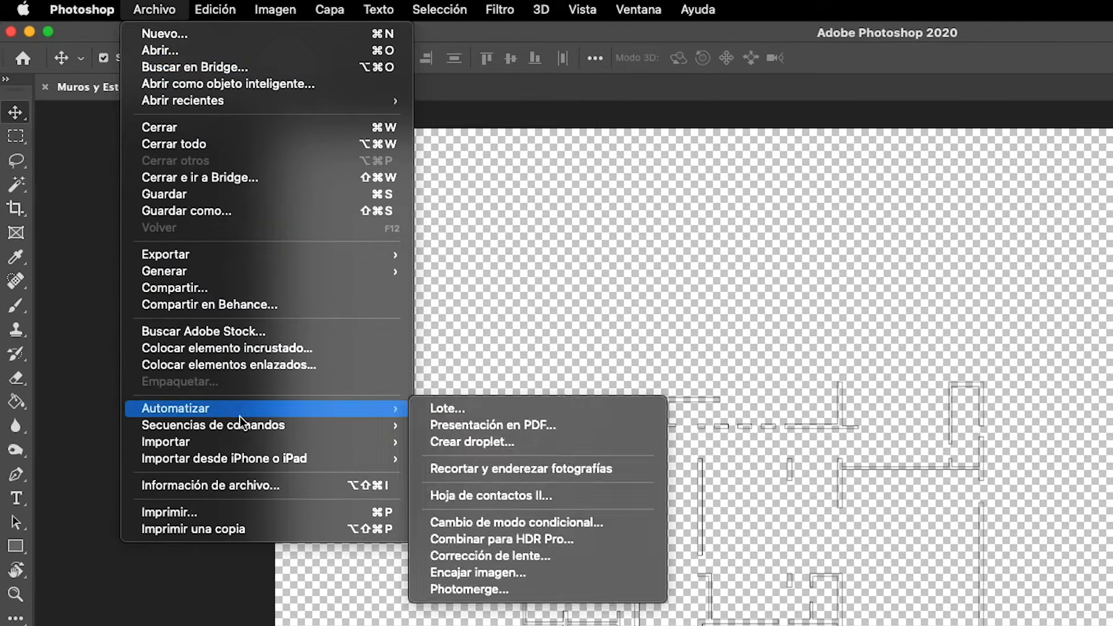
{"action": "mouse_move", "coordinate": [254, 428]}
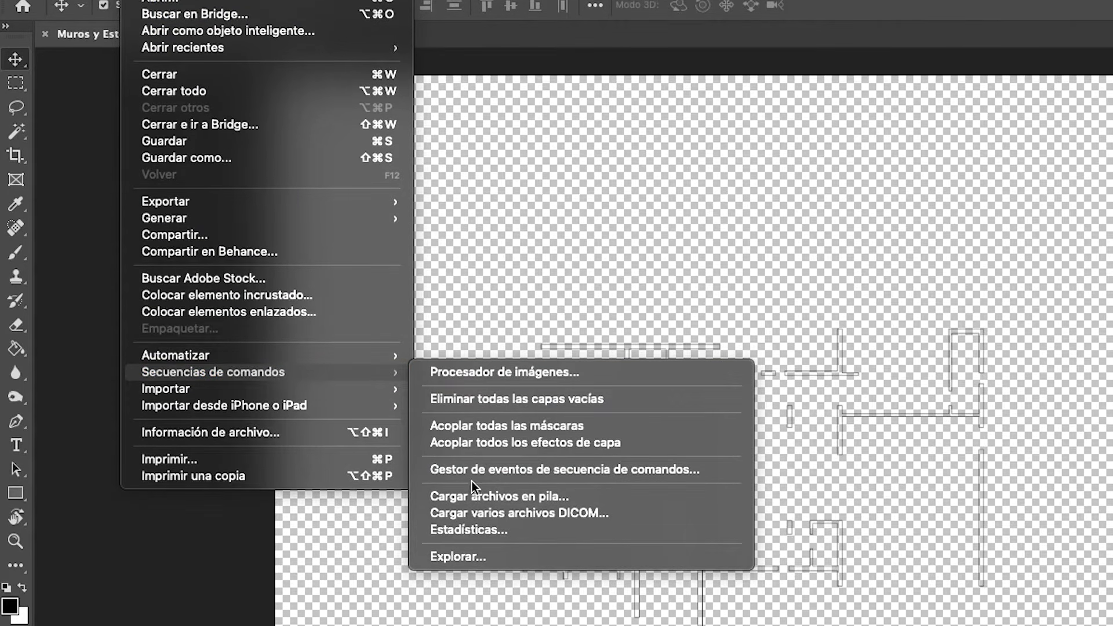
{"action": "left_click", "coordinate": [468, 499]}
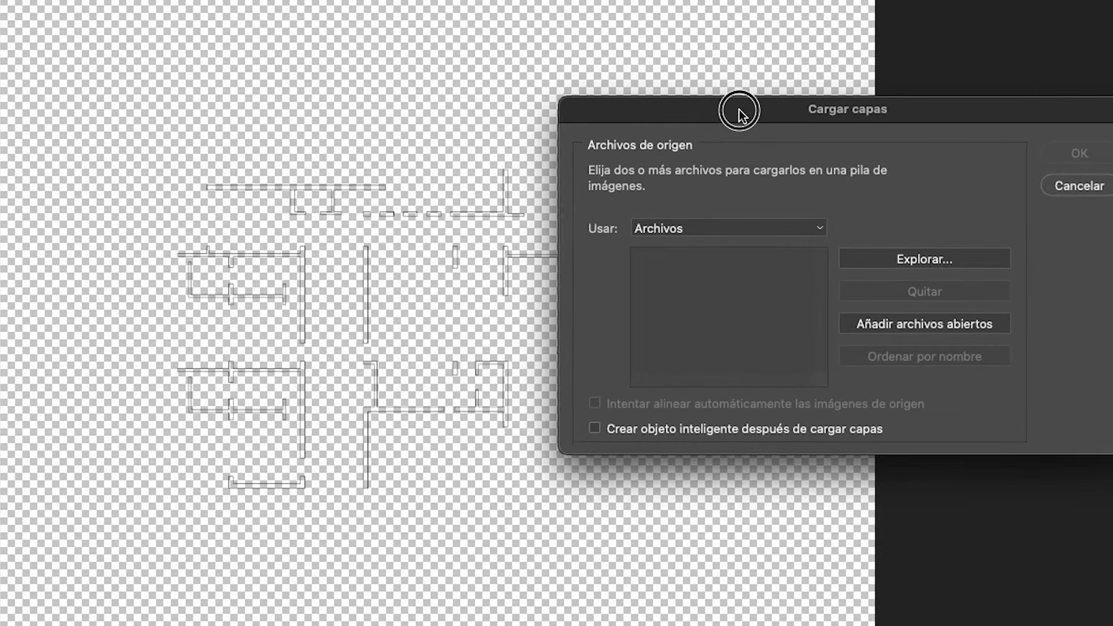
{"action": "left_click_drag", "start_coordinate": [807, 144], "coordinate": [536, 171]}
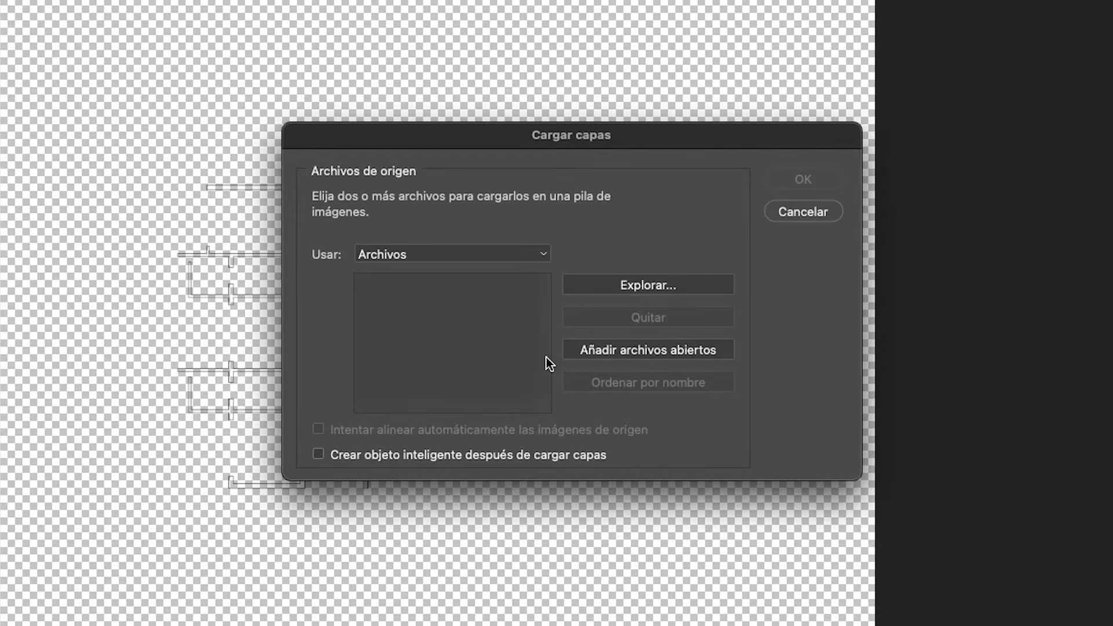
{"action": "left_click", "coordinate": [639, 286]}
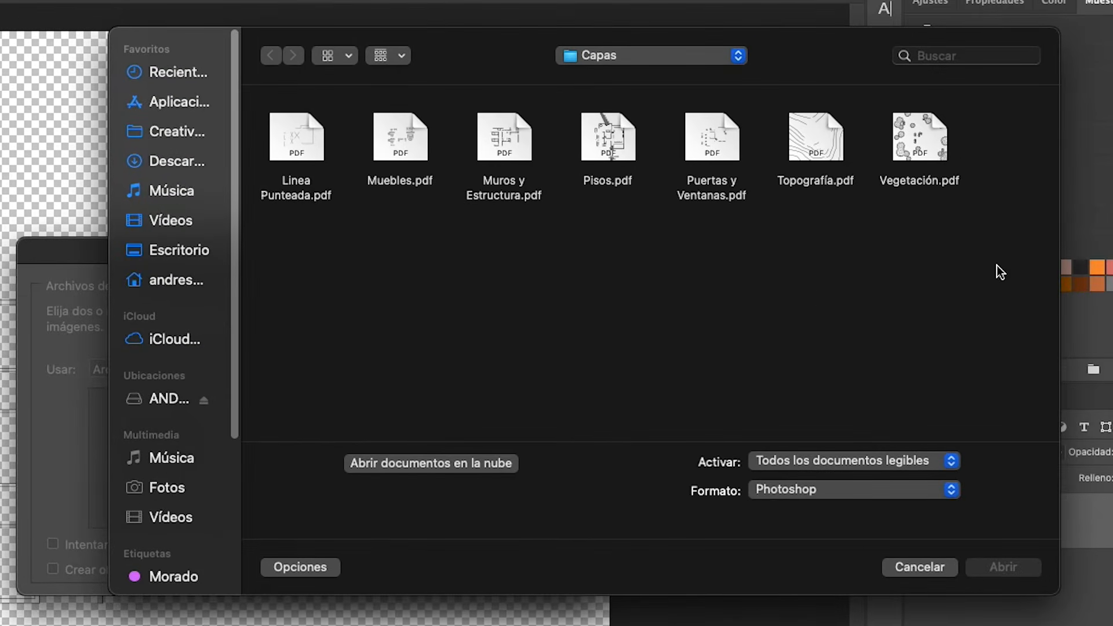
{"action": "left_click_drag", "start_coordinate": [997, 266], "coordinate": [311, 155]}
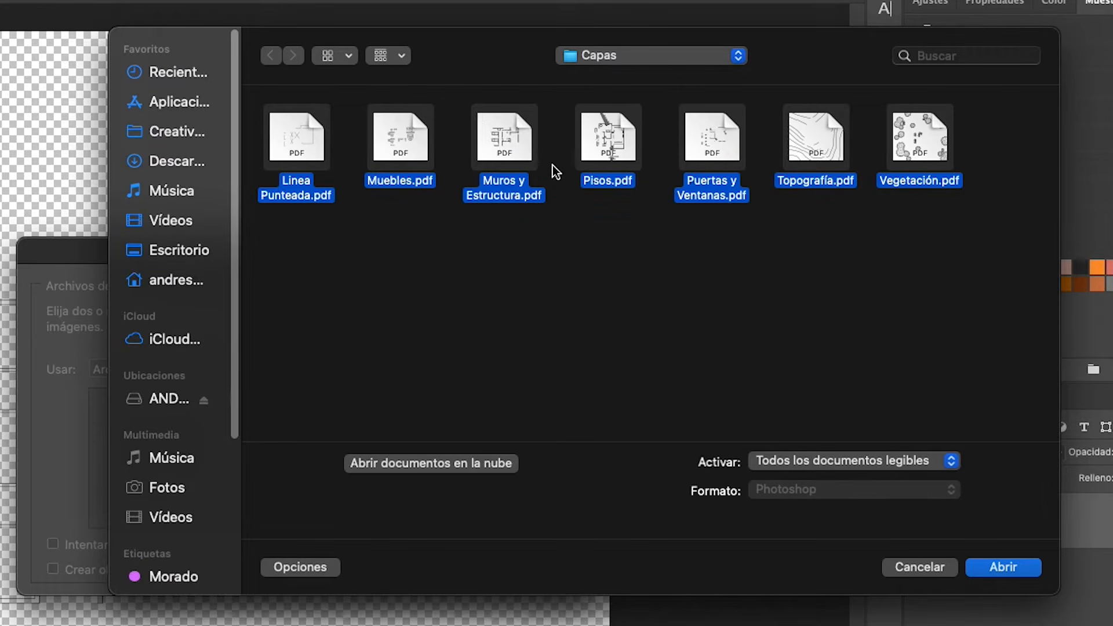
{"action": "left_click", "coordinate": [1004, 567]}
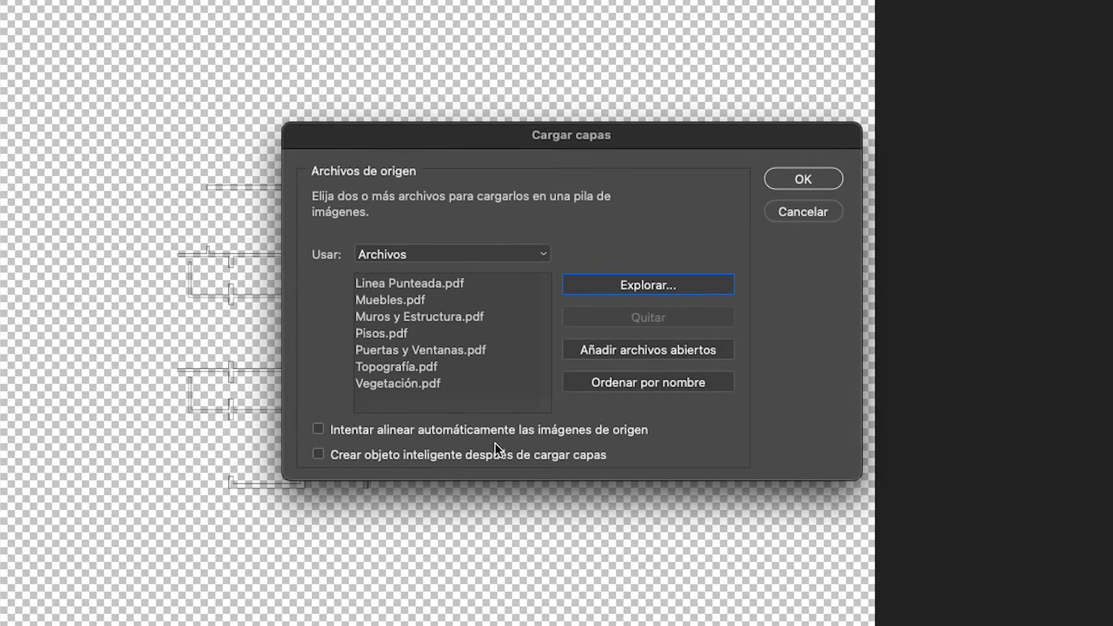
{"action": "left_click", "coordinate": [790, 181]}
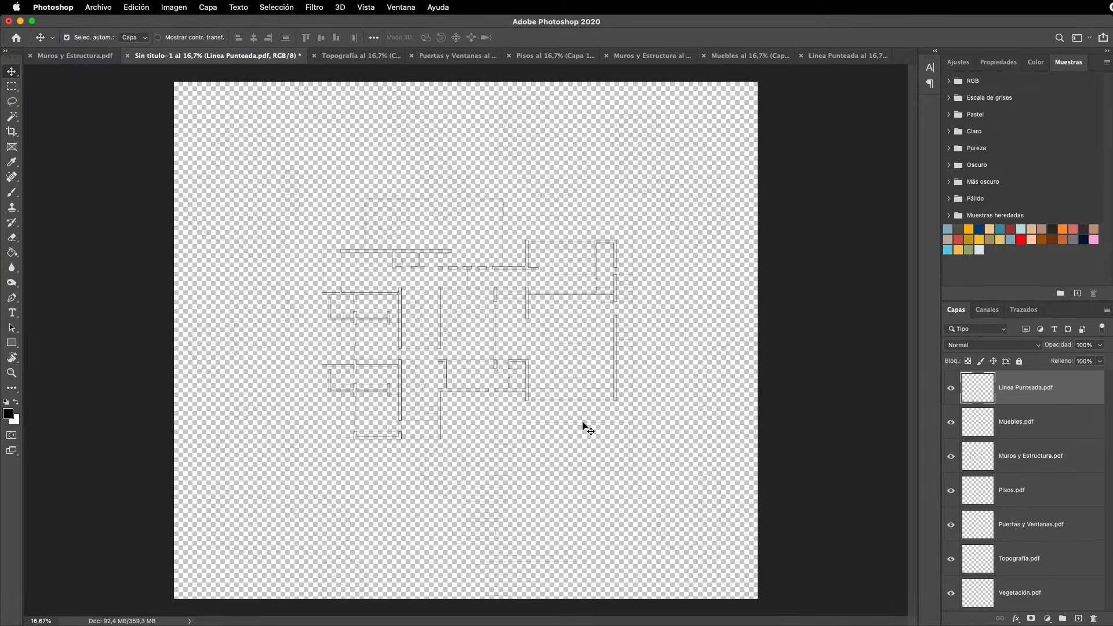
- Look through the separately opened Topografía, Puertas y Ventanas, Pisos, Muebles and Muros y Estructura documents
{"action": "left_click", "coordinate": [989, 589], "text": "shift"}
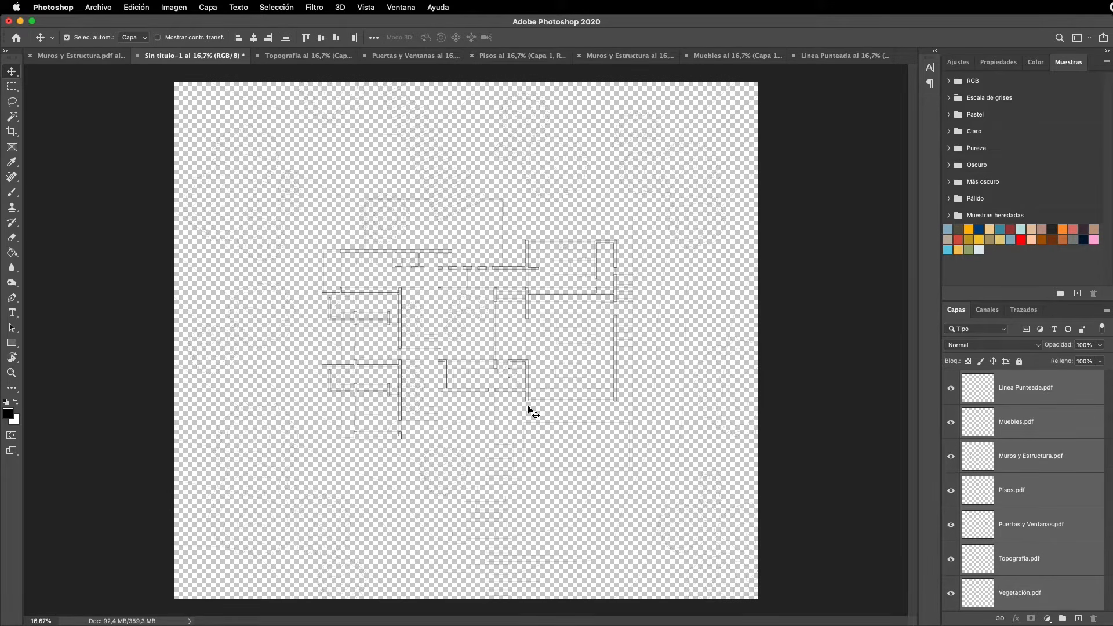
{"action": "left_click", "coordinate": [311, 57]}
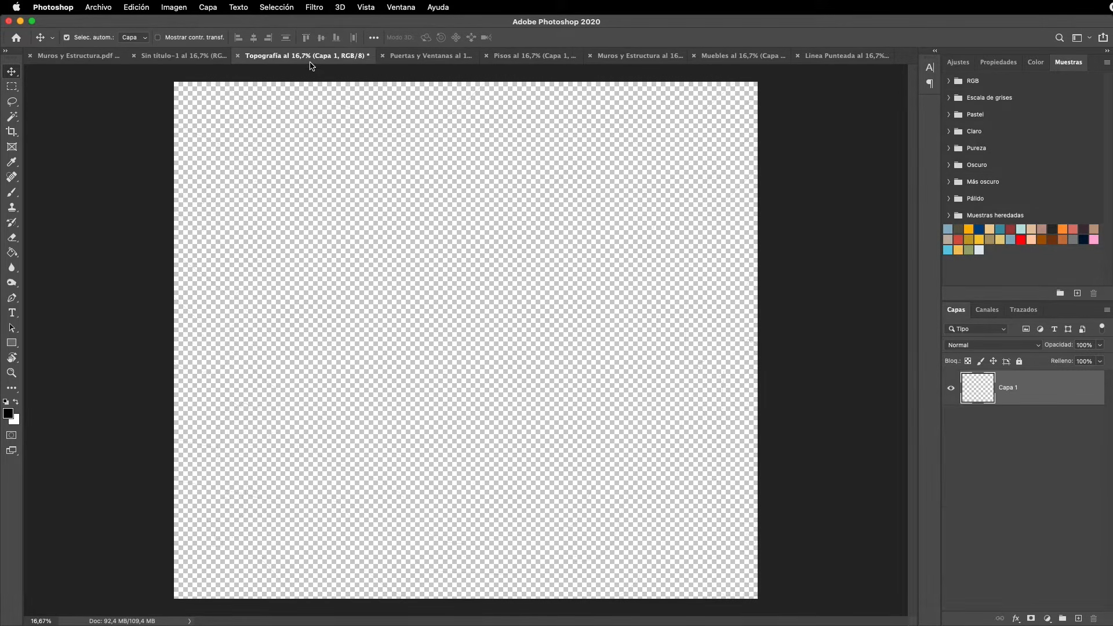
{"action": "left_click", "coordinate": [432, 58]}
{"action": "left_click", "coordinate": [528, 58]}
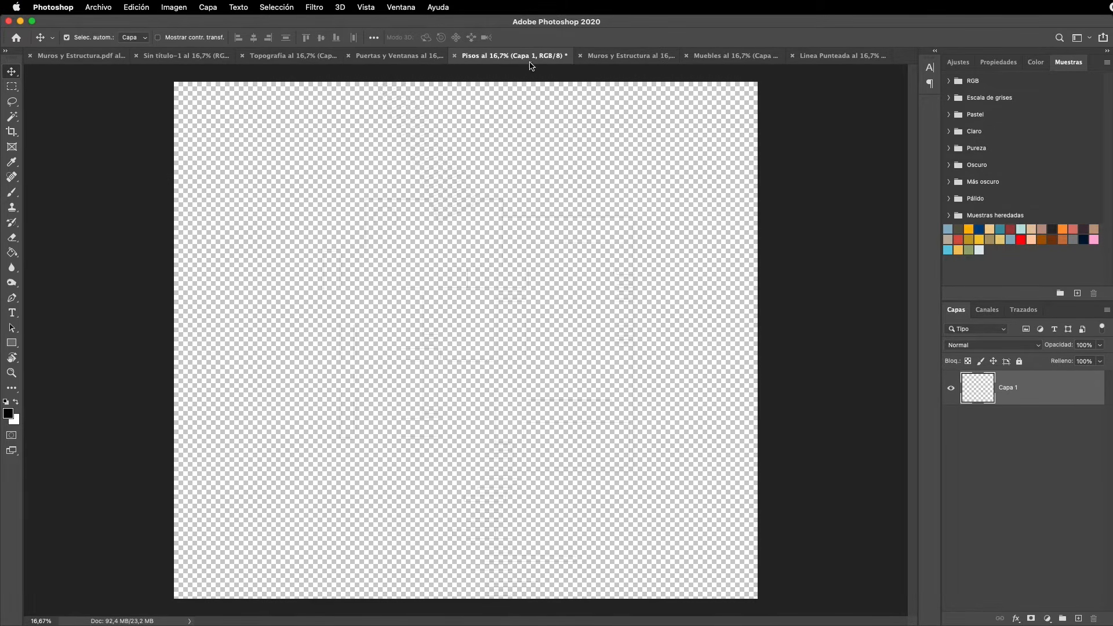
{"action": "left_click", "coordinate": [624, 60]}
{"action": "left_click", "coordinate": [722, 58]}
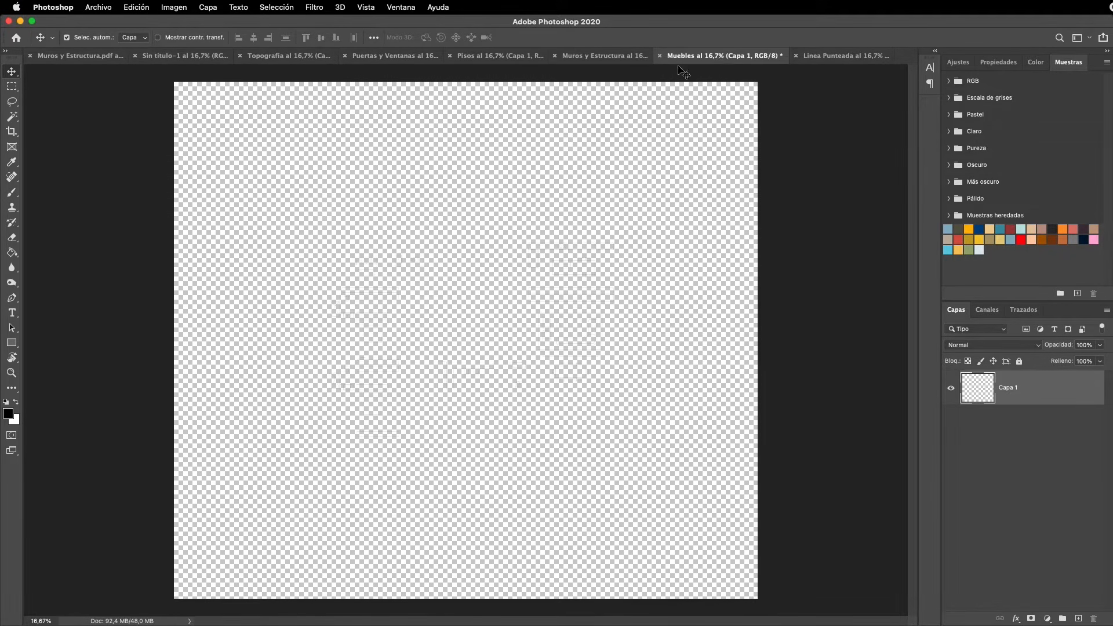
{"action": "left_click", "coordinate": [628, 60]}
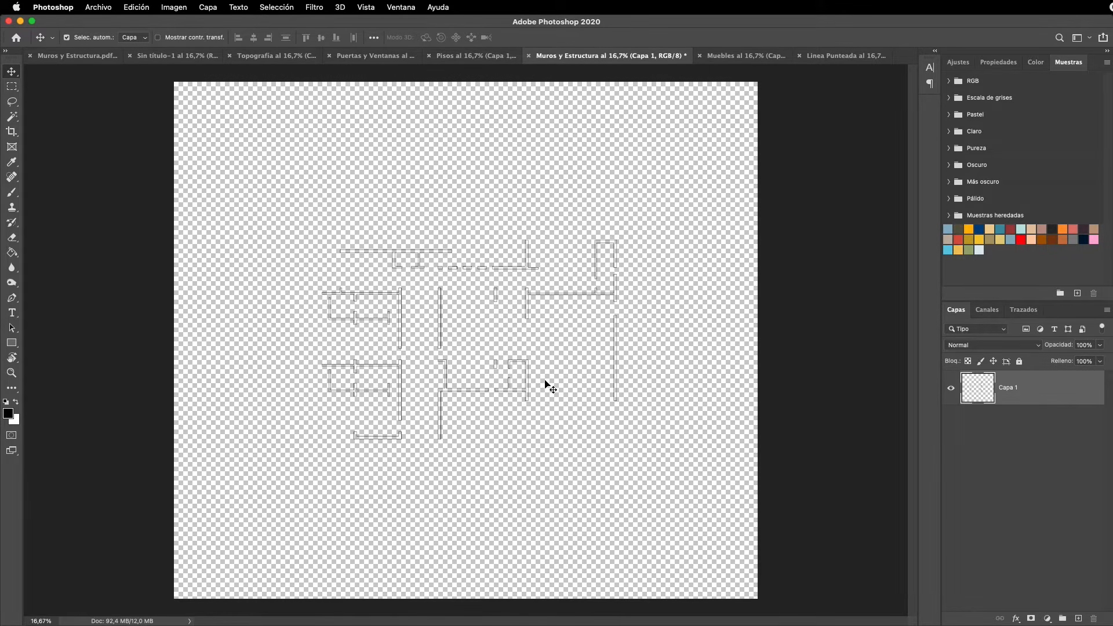
- Close the six leftover single-layer documents without saving, keeping the stacked document and the original Muros y Estructura.pdf open
{"action": "left_click", "coordinate": [529, 56]}
{"action": "left_click", "coordinate": [723, 258]}
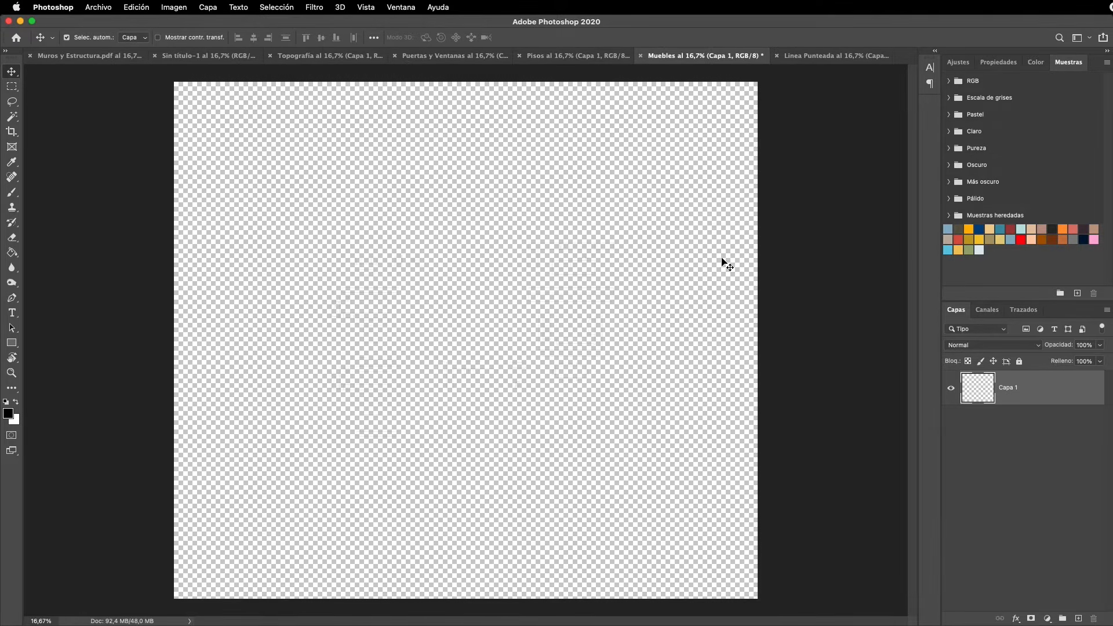
{"action": "left_click", "coordinate": [640, 56]}
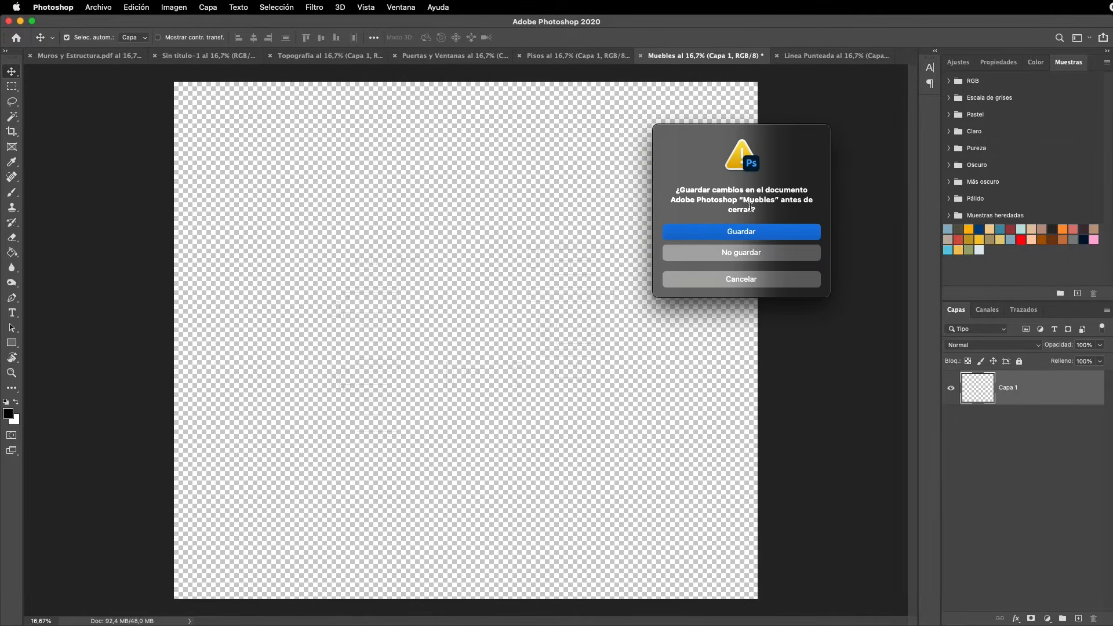
{"action": "left_click", "coordinate": [749, 254]}
{"action": "left_click", "coordinate": [623, 56]}
{"action": "left_click", "coordinate": [753, 253]}
{"action": "left_click", "coordinate": [645, 55]}
{"action": "left_click", "coordinate": [747, 254]}
{"action": "left_click", "coordinate": [478, 56]}
{"action": "left_click", "coordinate": [725, 255]}
{"action": "left_click", "coordinate": [334, 56]}
{"action": "left_click", "coordinate": [682, 255]}
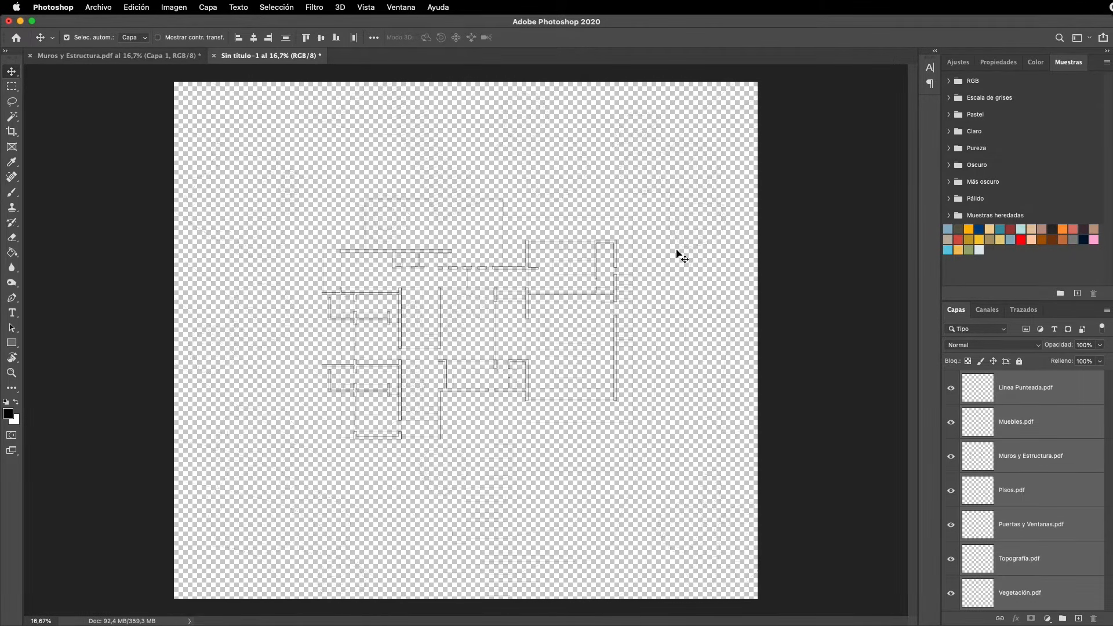
- Deselect the stacked layers and compare the document with the original Muros y Estructura.pdf
{"action": "left_click", "coordinate": [675, 252]}
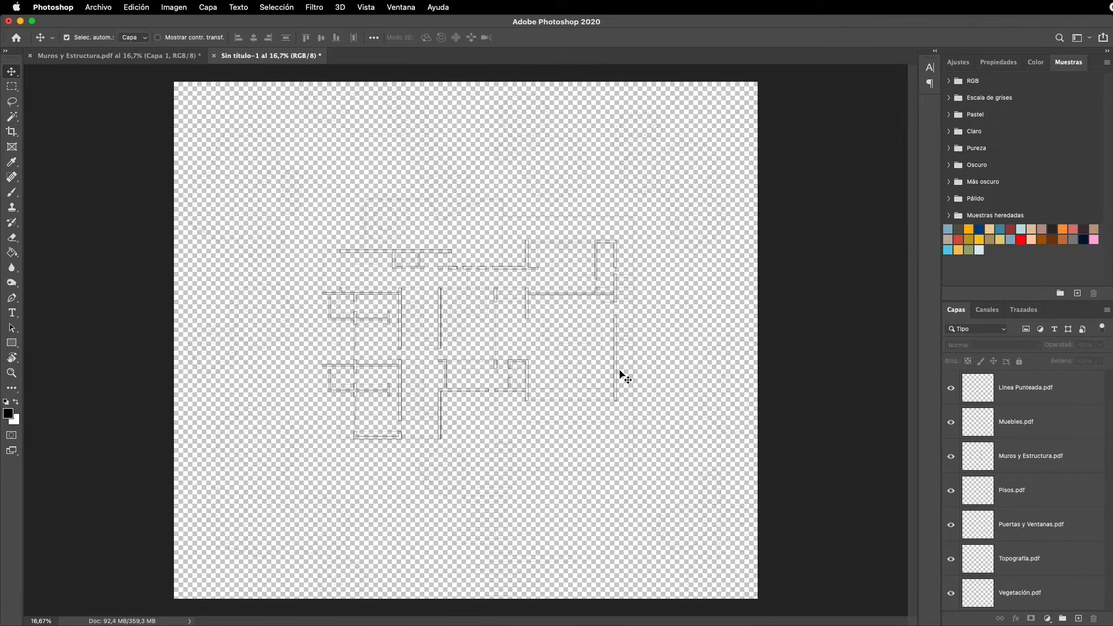
{"action": "left_click", "coordinate": [173, 58]}
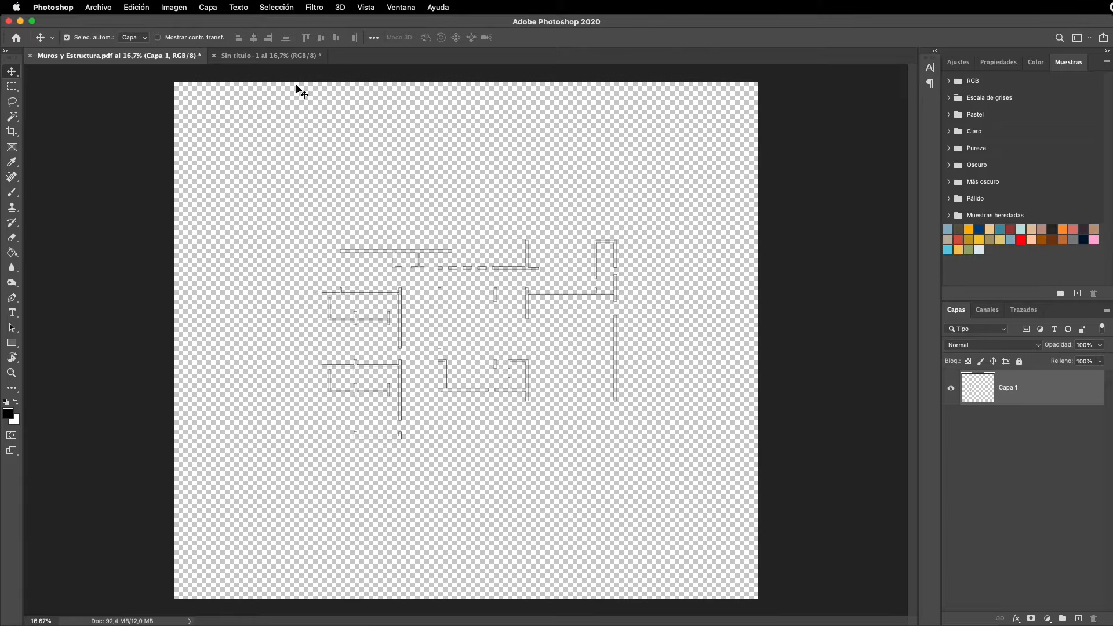
{"action": "left_click", "coordinate": [292, 57]}
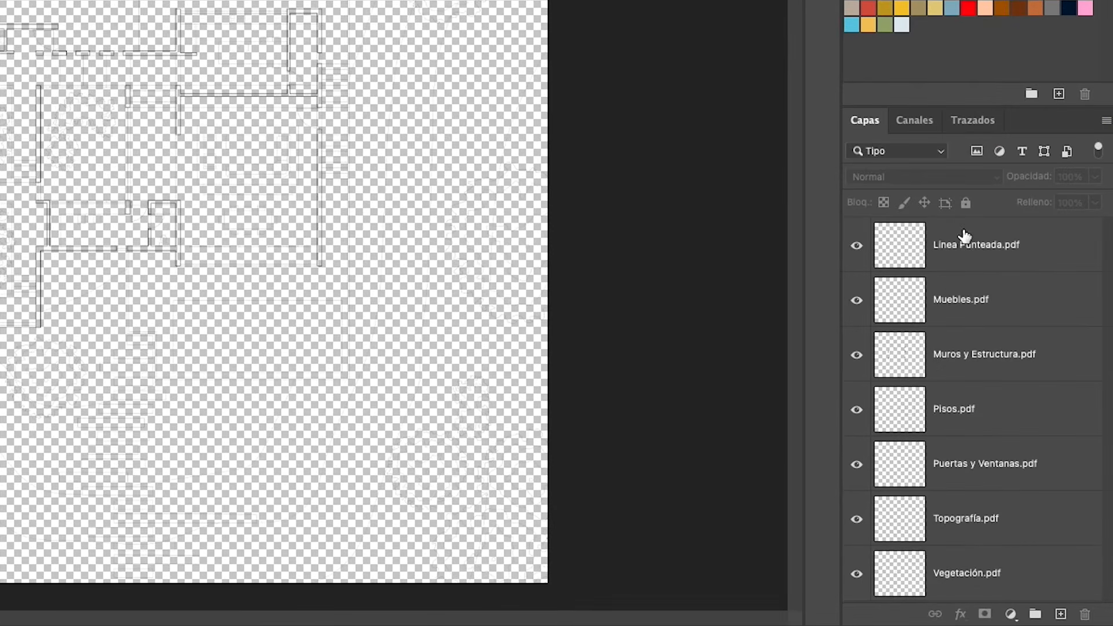
- Group all seven layers from Linea Punteada to Vegetación and name the group Plano Base
{"action": "left_click", "coordinate": [896, 251]}
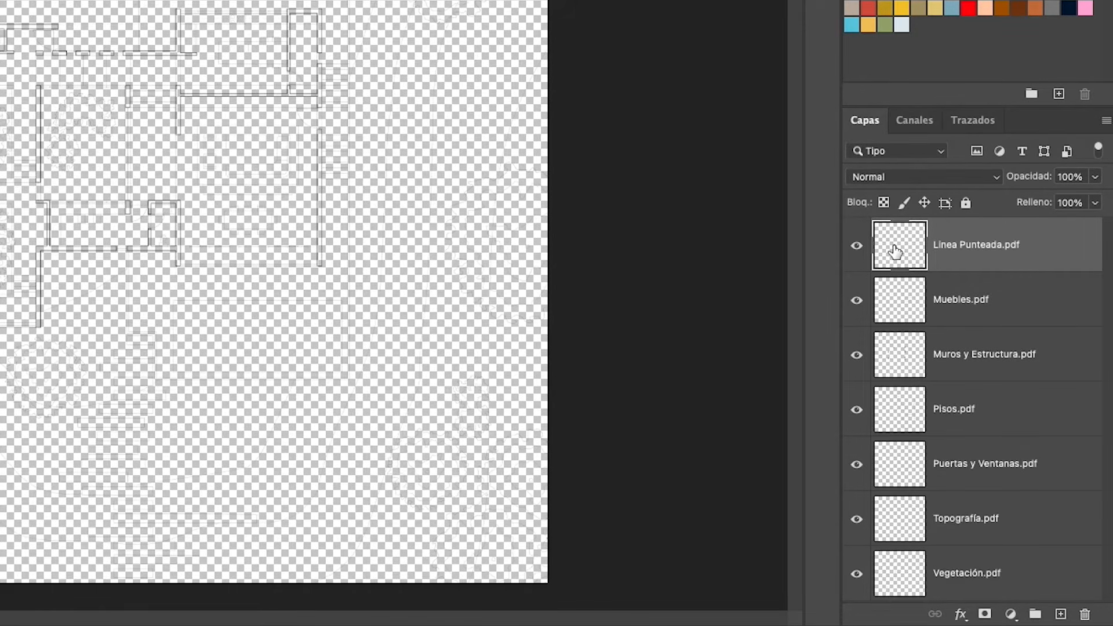
{"action": "key", "text": "shift"}
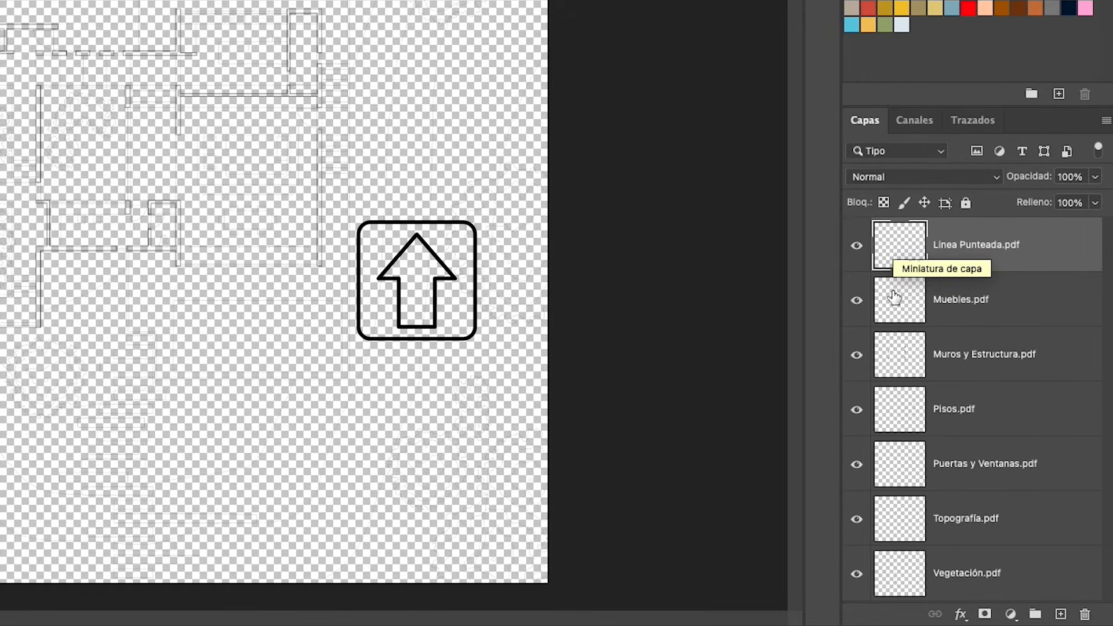
{"action": "left_click", "coordinate": [900, 568], "text": "shift"}
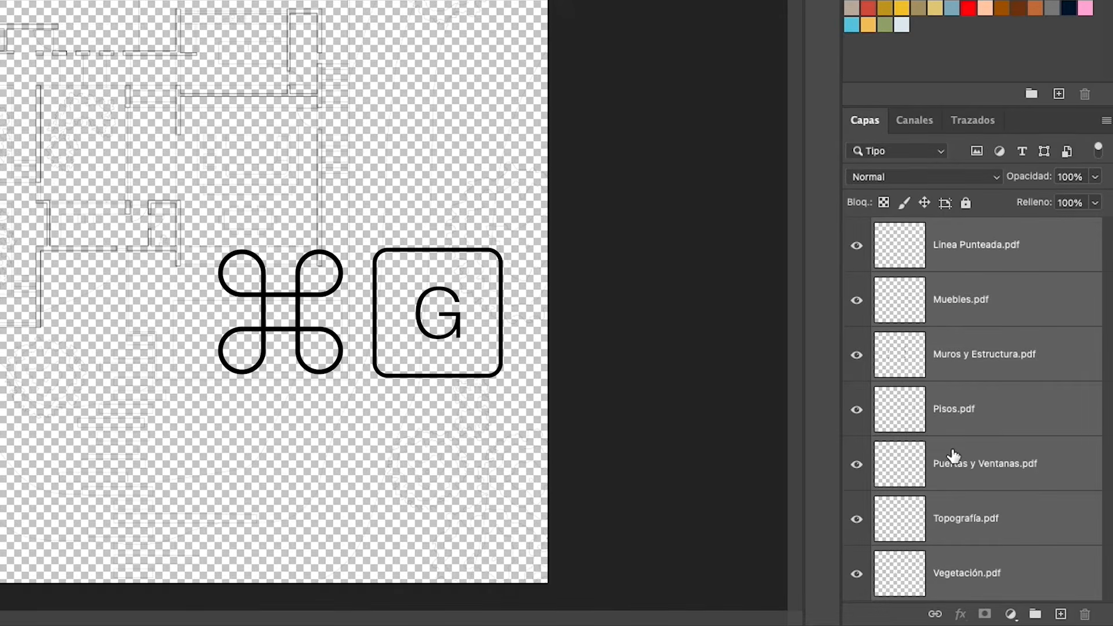
{"action": "key", "text": "super+g"}
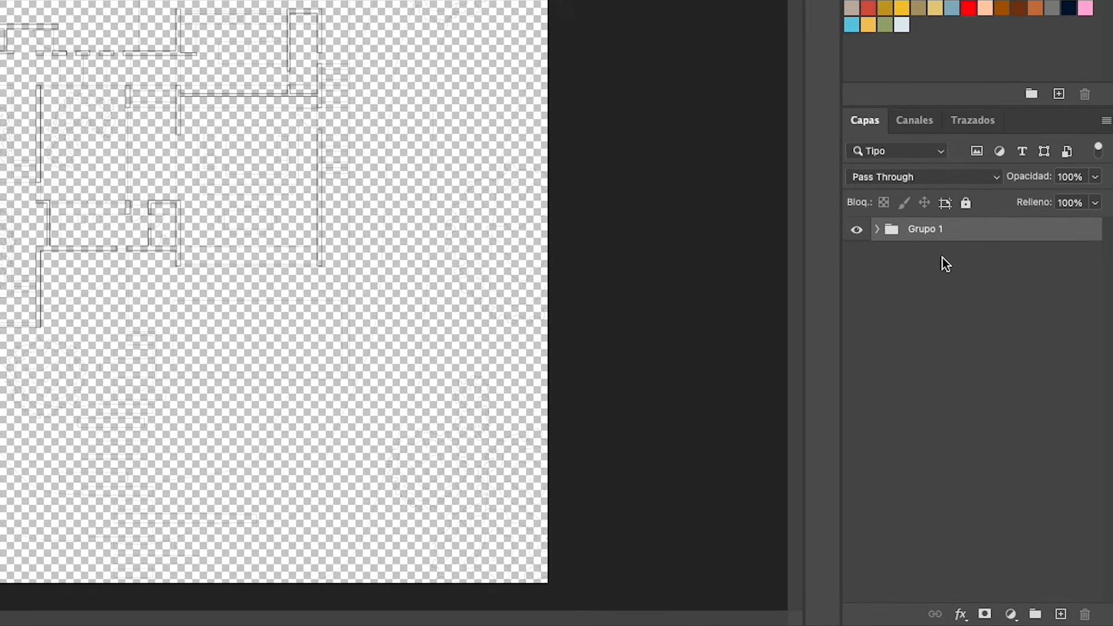
{"action": "double_click", "coordinate": [925, 230]}
{"action": "type", "text": "Plano Base"}
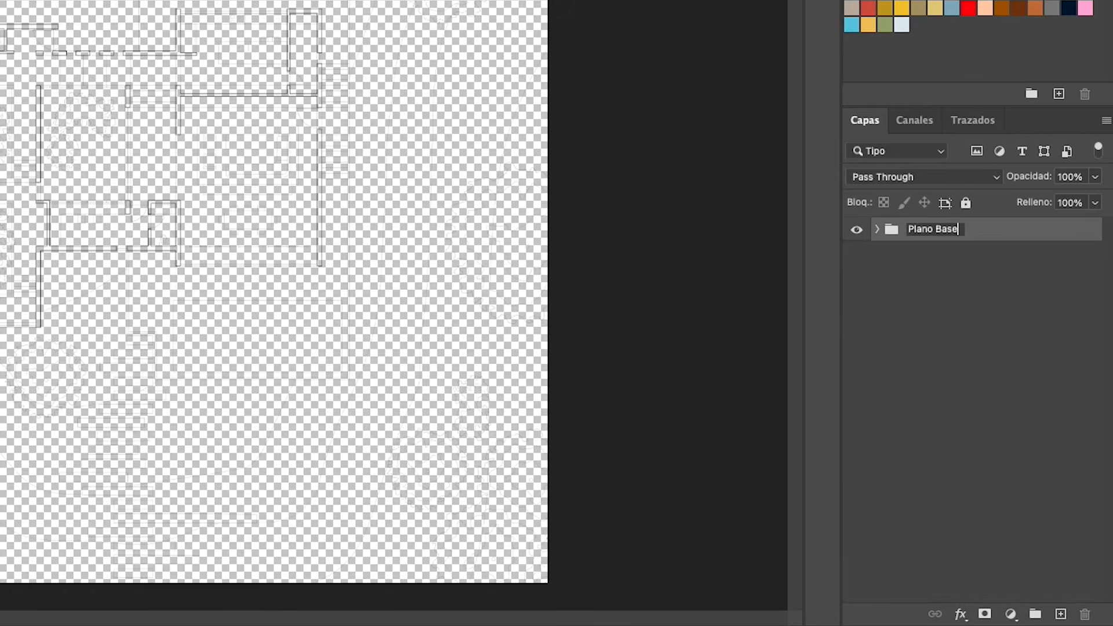
{"action": "key", "text": "Return"}
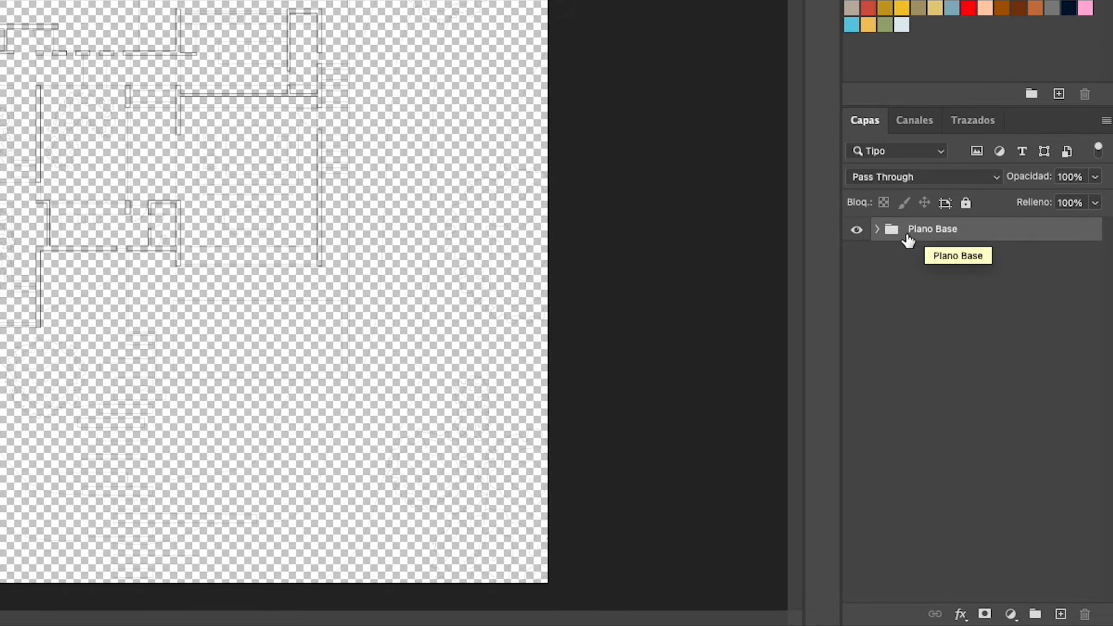
- Assign the red colour label to the Plano Base group and check its contents before collapsing it
{"action": "right_click", "coordinate": [928, 230]}
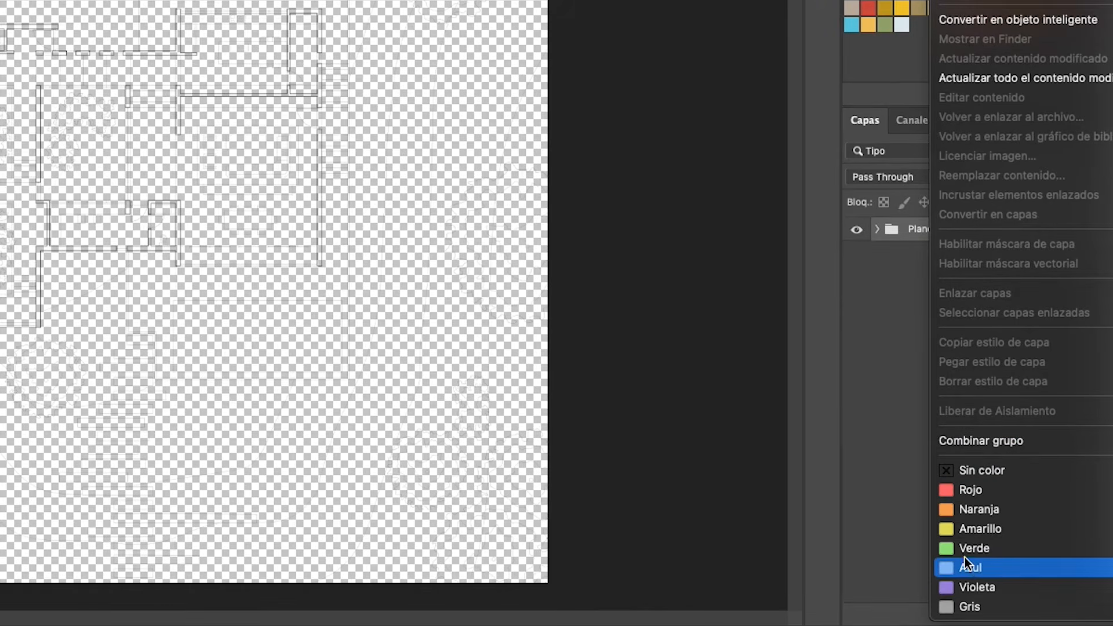
{"action": "left_click", "coordinate": [955, 492]}
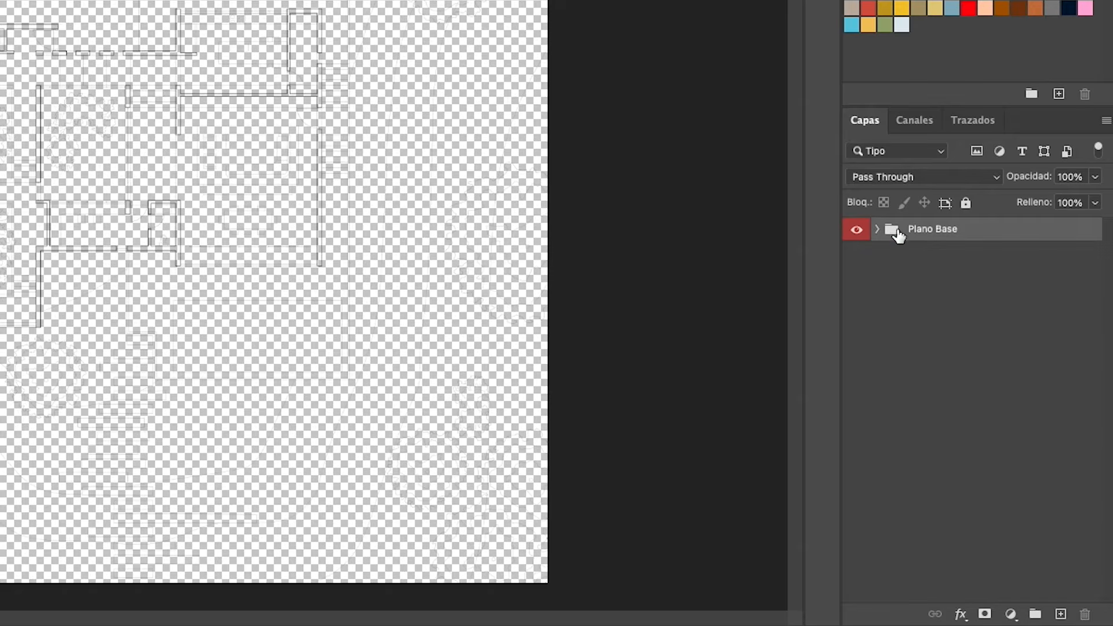
{"action": "left_click", "coordinate": [876, 230]}
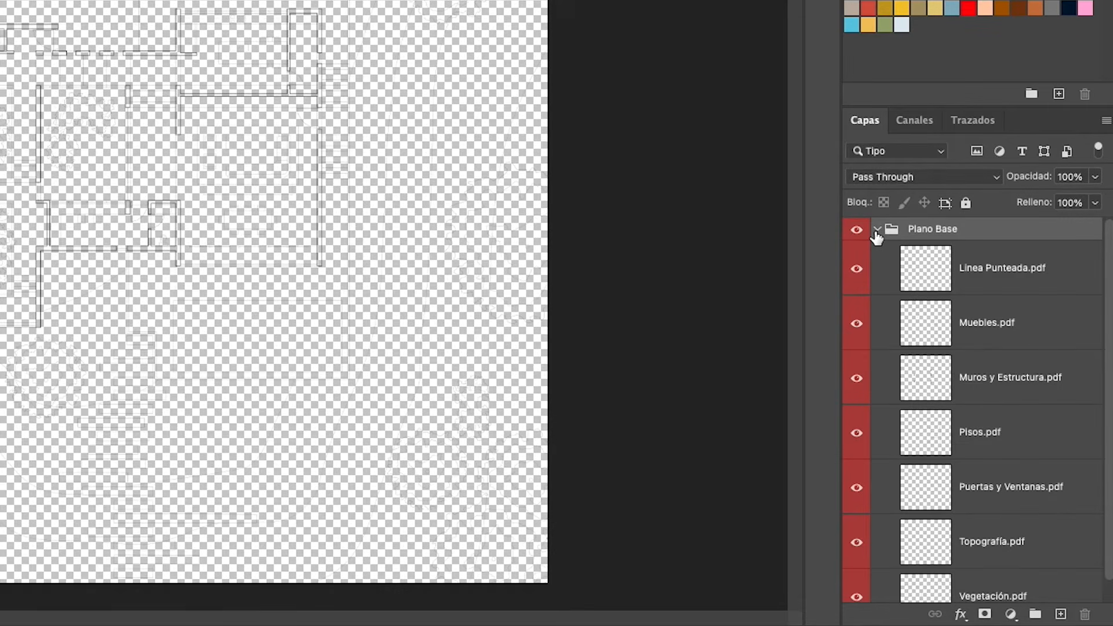
{"action": "left_click", "coordinate": [877, 230]}
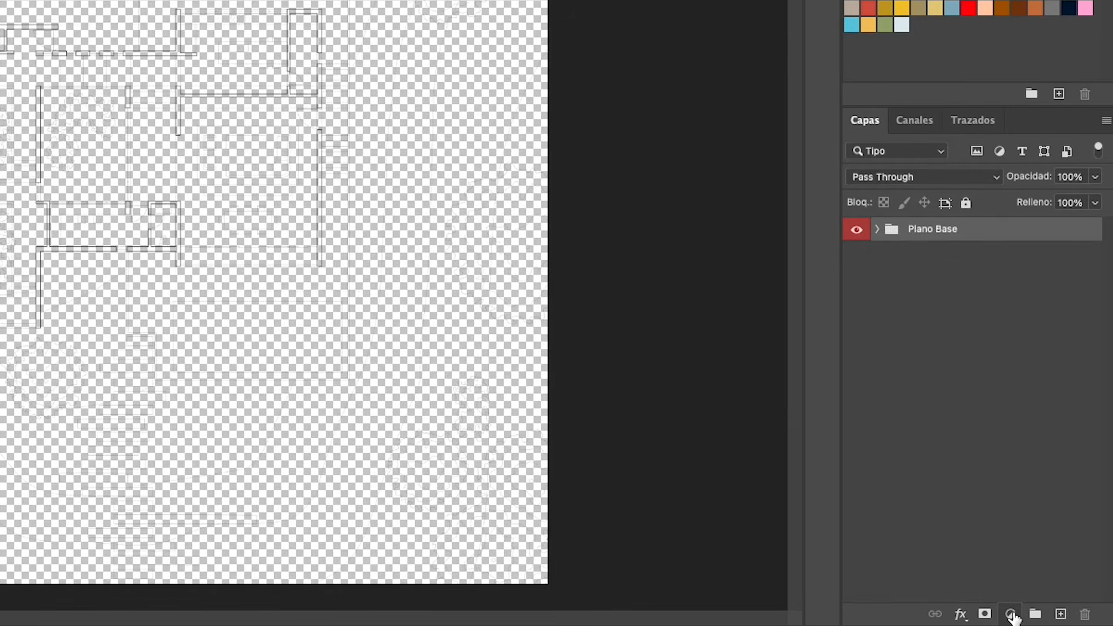
- Add a solid colour fill layer in white (ffffff) and place it beneath the Plano Base group
{"action": "left_click", "coordinate": [1011, 614]}
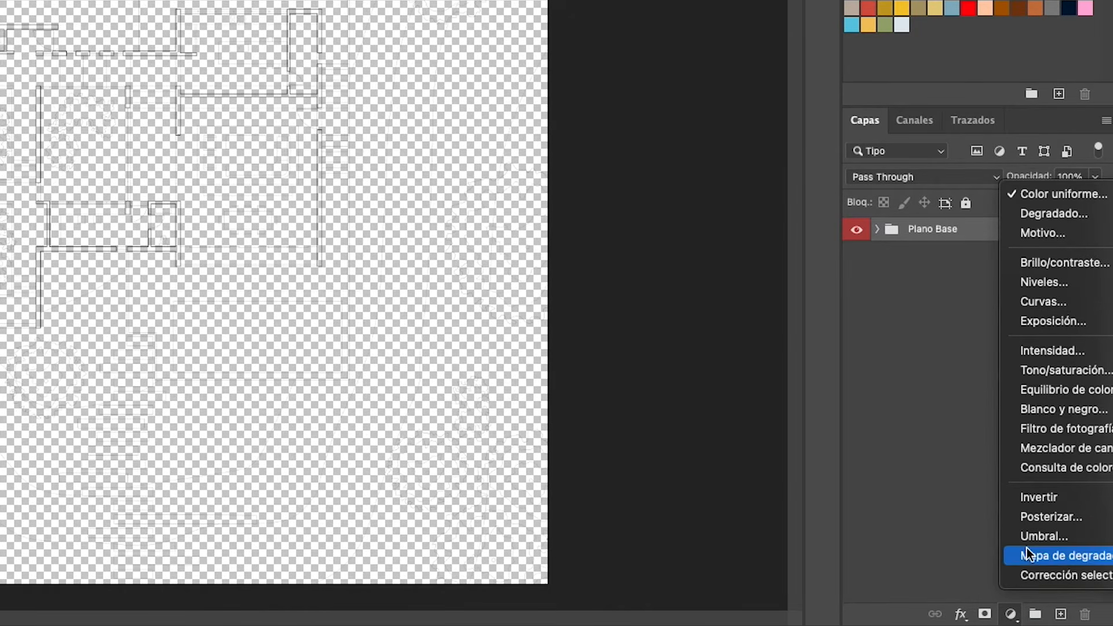
{"action": "left_click", "coordinate": [1050, 196]}
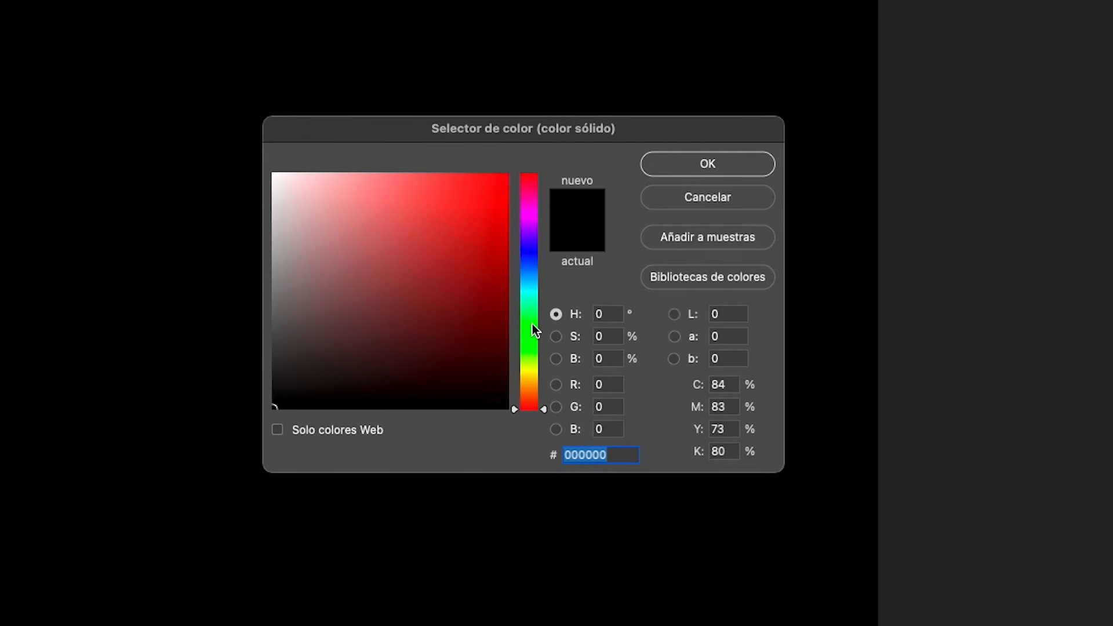
{"action": "left_click_drag", "start_coordinate": [435, 313], "coordinate": [346, 287]}
{"action": "left_click_drag", "start_coordinate": [515, 410], "coordinate": [525, 253]}
{"action": "left_click_drag", "start_coordinate": [396, 218], "coordinate": [368, 206]}
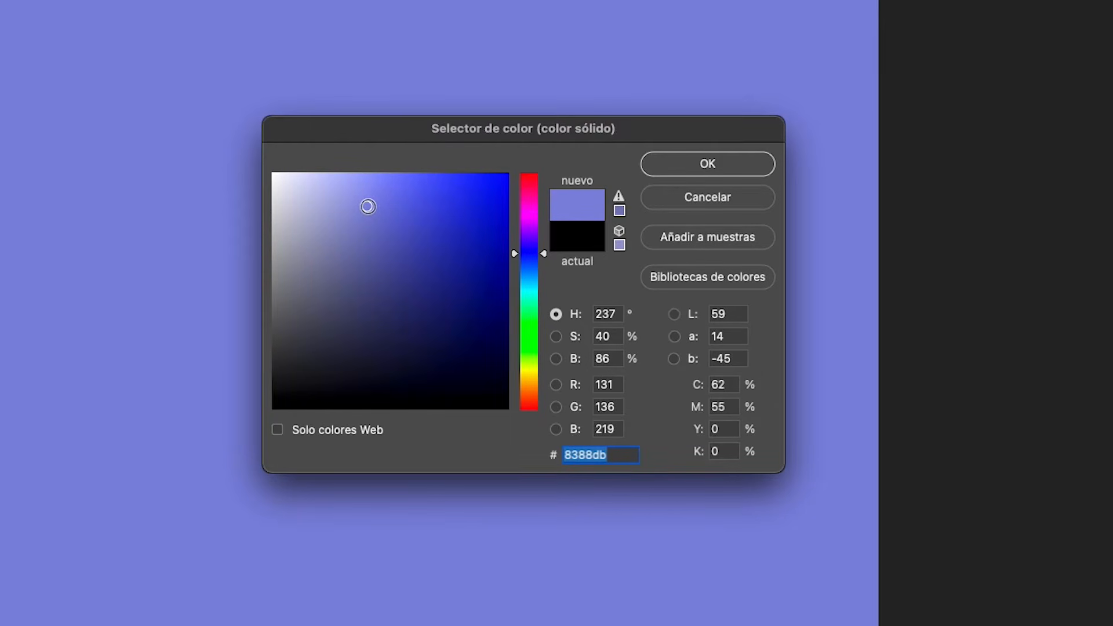
{"action": "left_click_drag", "start_coordinate": [329, 233], "coordinate": [246, 163]}
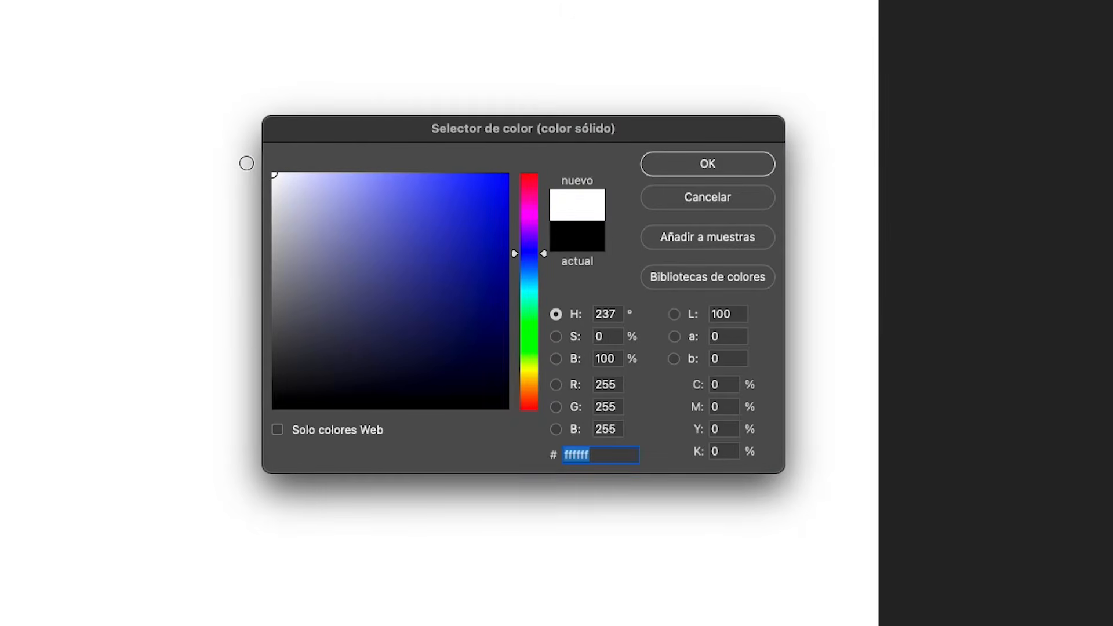
{"action": "left_click", "coordinate": [699, 169]}
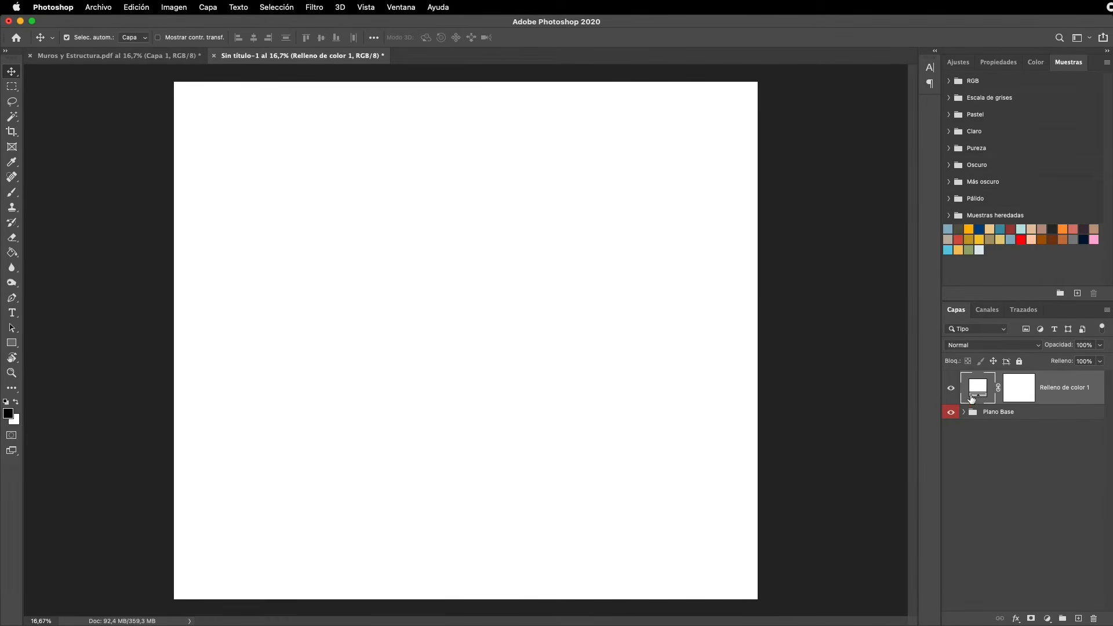
{"action": "left_click_drag", "start_coordinate": [978, 397], "coordinate": [992, 429]}
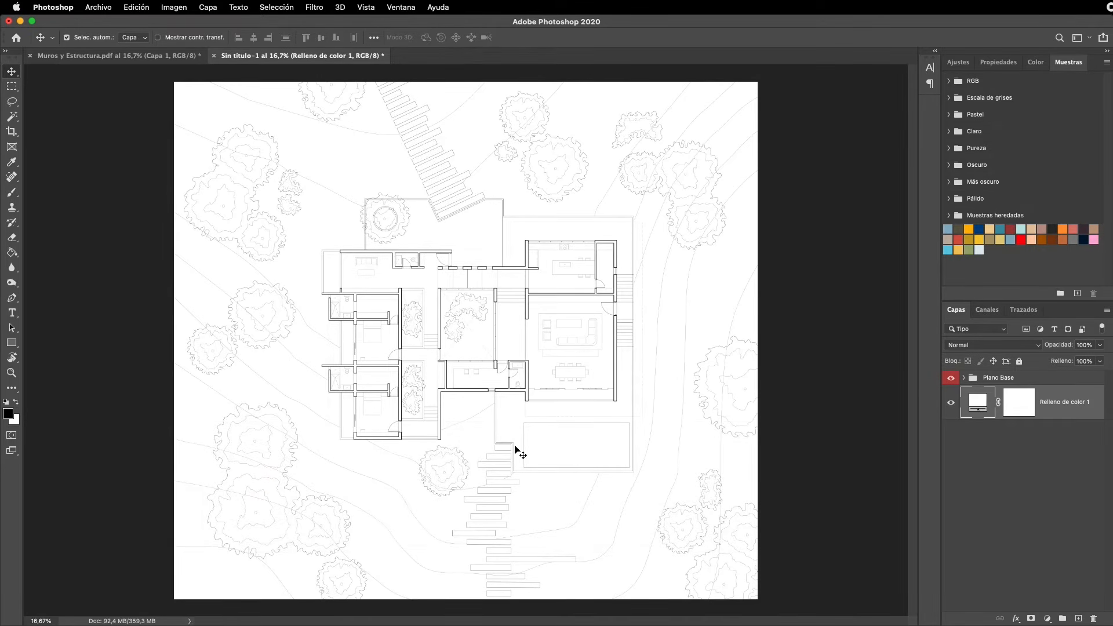
- Expand the Plano Base group and toggle the visibility of the Muebles, Muros y Estructura and Pisos layers to check their contents
{"action": "left_click", "coordinate": [964, 378]}
{"action": "left_click", "coordinate": [951, 437]}
{"action": "left_click", "coordinate": [951, 471]}
{"action": "left_click", "coordinate": [951, 505]}
{"action": "left_click", "coordinate": [953, 505]}
{"action": "left_click", "coordinate": [951, 471]}
{"action": "left_click", "coordinate": [952, 437]}
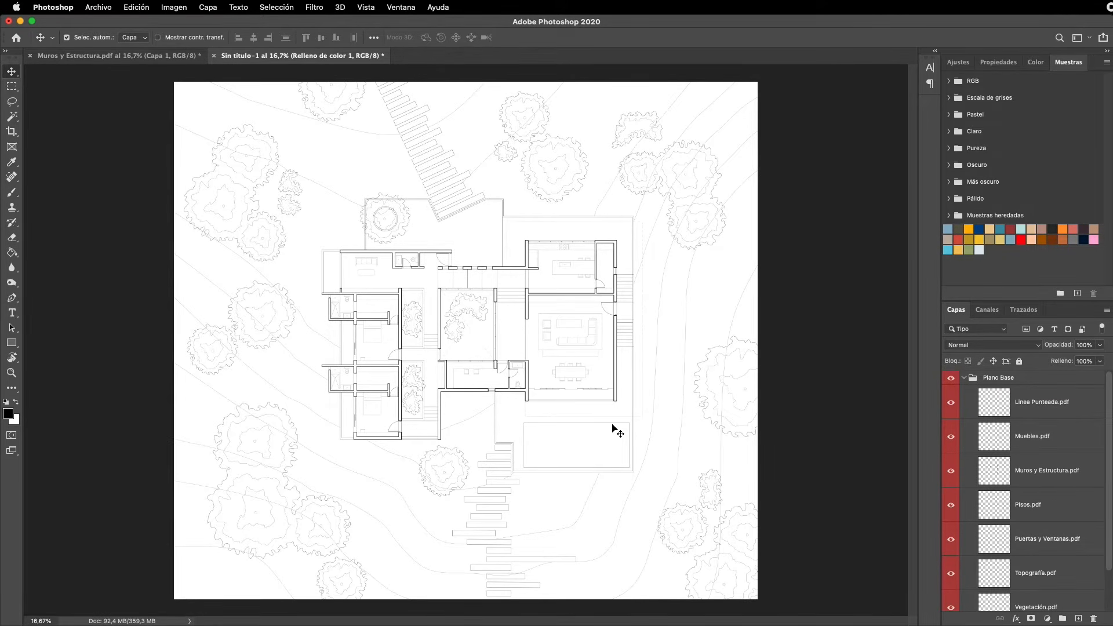
- Examine the plan's line weights up close around the courtyard, living and dining area, and kitchen
{"action": "scroll", "coordinate": [468, 337], "scroll_direction": "up", "scroll_amount": 5}
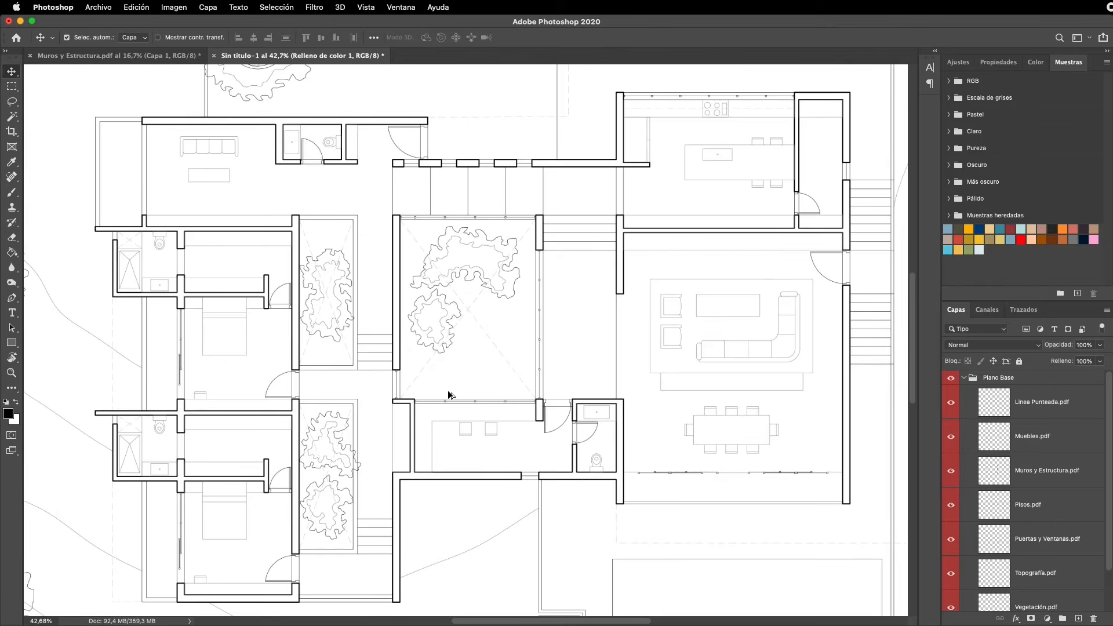
{"action": "scroll", "coordinate": [448, 394], "scroll_direction": "up", "scroll_amount": 2}
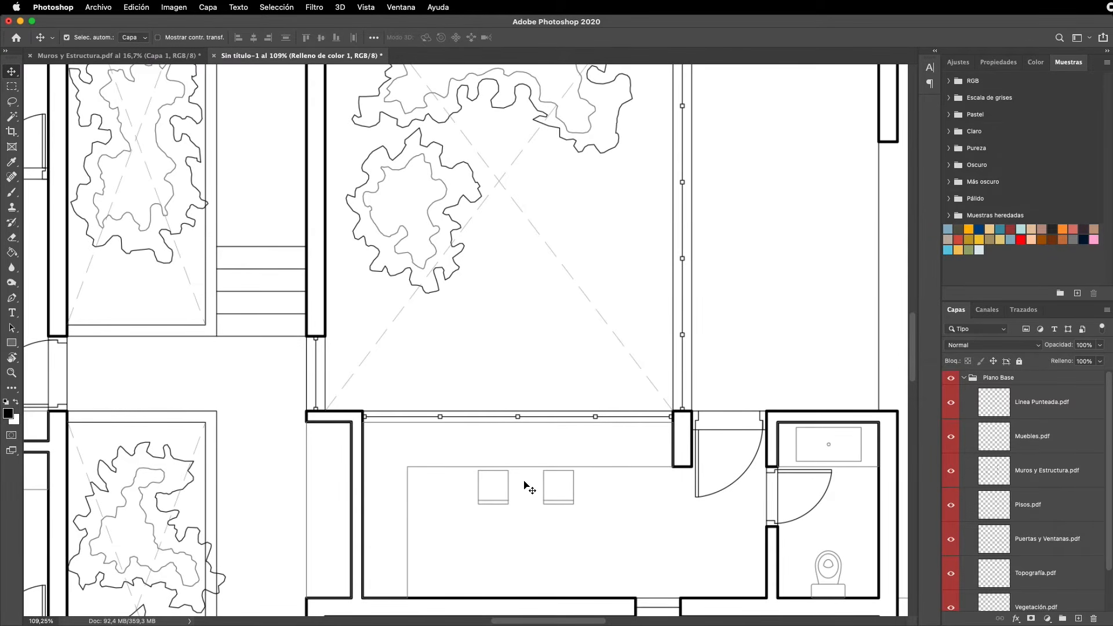
{"action": "left_click_drag", "start_coordinate": [555, 621], "coordinate": [635, 622]}
{"action": "scroll", "coordinate": [642, 473], "scroll_direction": "up", "scroll_amount": 5}
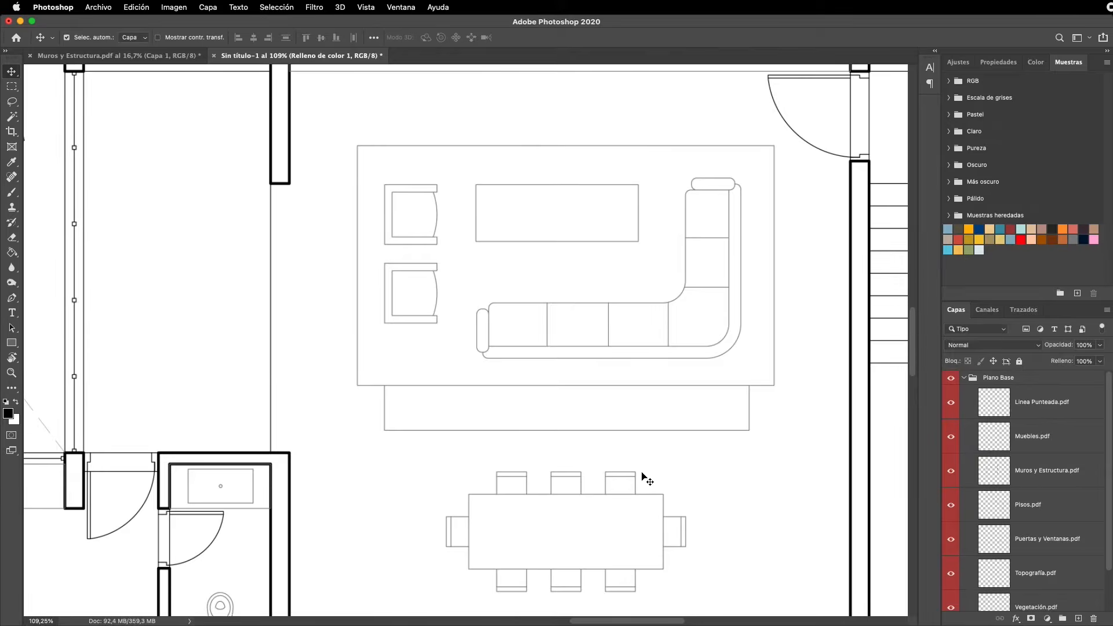
{"action": "scroll", "coordinate": [643, 477], "scroll_direction": "up", "scroll_amount": 5}
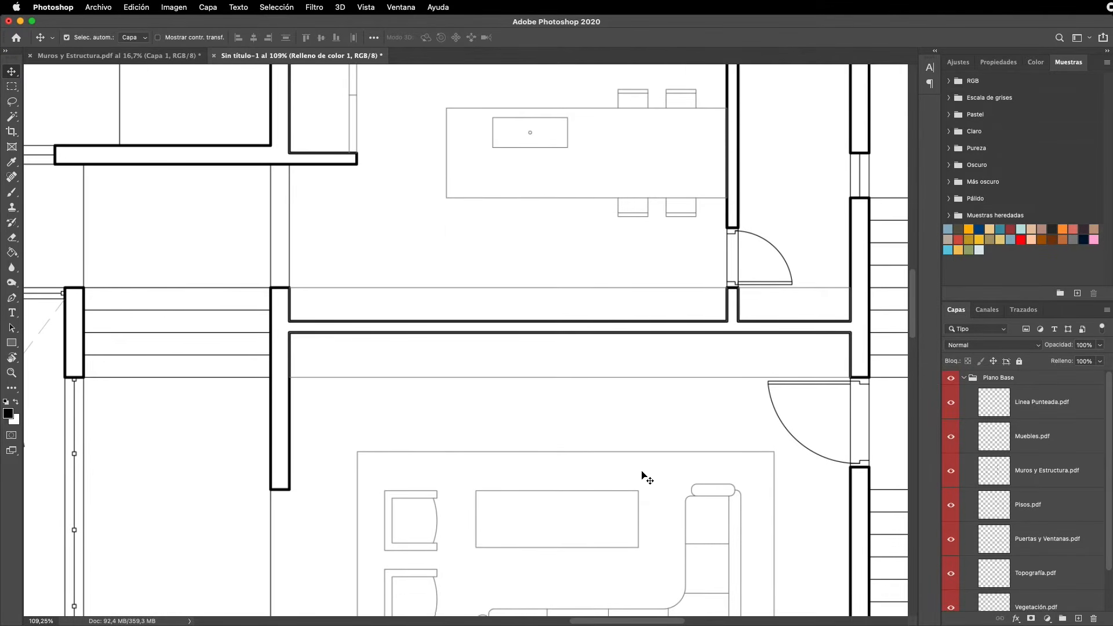
{"action": "scroll", "coordinate": [647, 477], "scroll_direction": "up", "scroll_amount": 1}
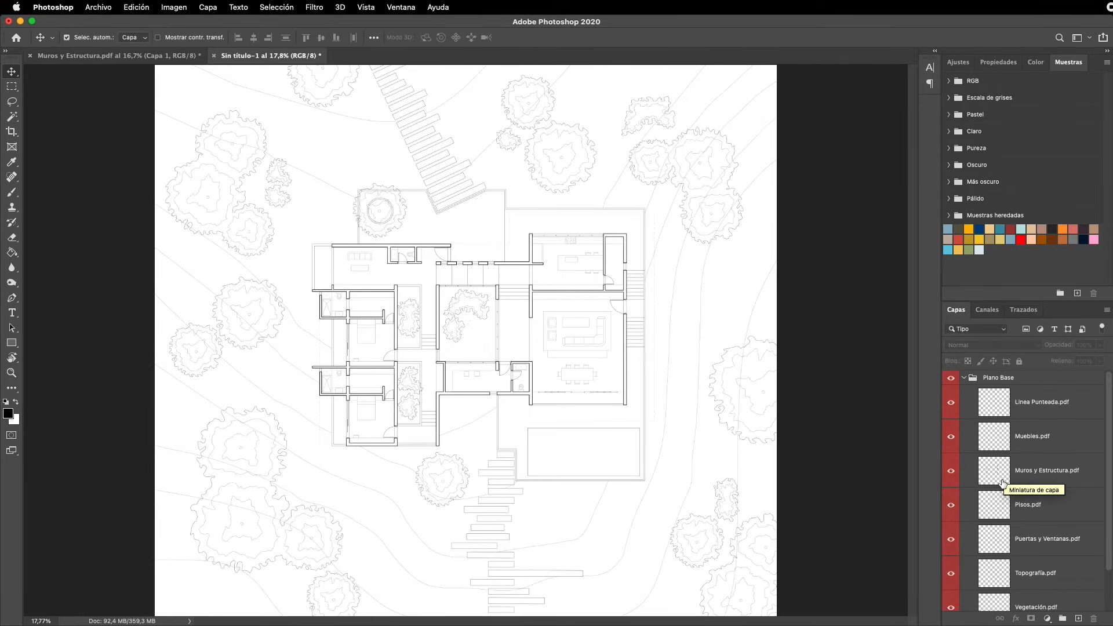
- Duplicate the Muebles.pdf layer to strengthen the furniture lines, comparing the plan with the layer and its copy hidden and shown
{"action": "left_click", "coordinate": [966, 447]}
{"action": "left_click", "coordinate": [951, 438]}
{"action": "left_click", "coordinate": [952, 439]}
{"action": "left_click", "coordinate": [951, 439]}
{"action": "left_click", "coordinate": [952, 439]}
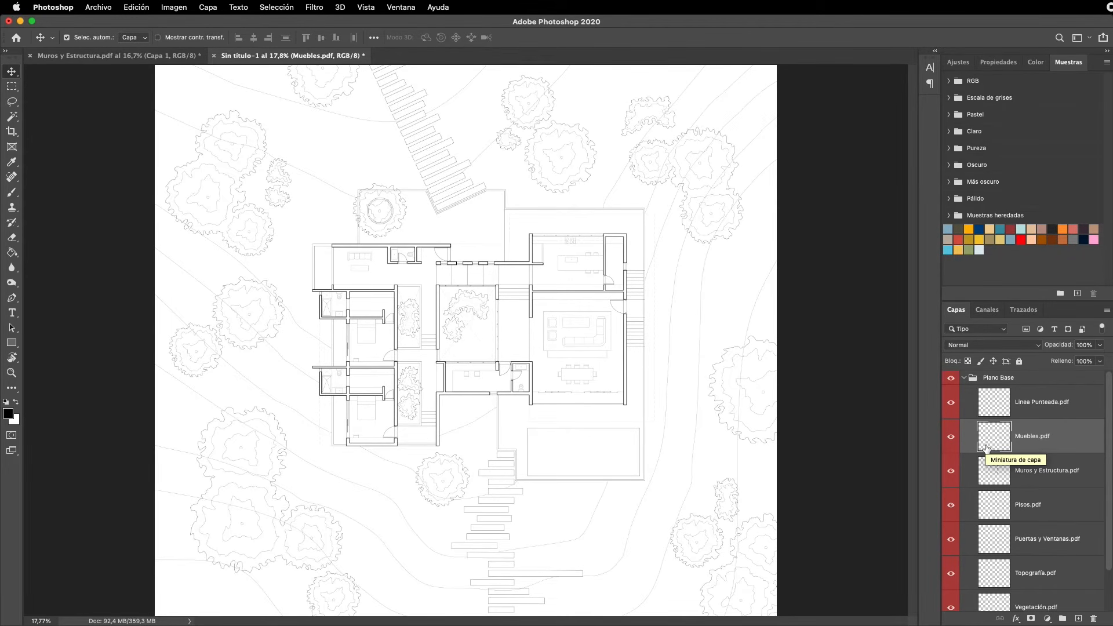
{"action": "key", "text": "super+j"}
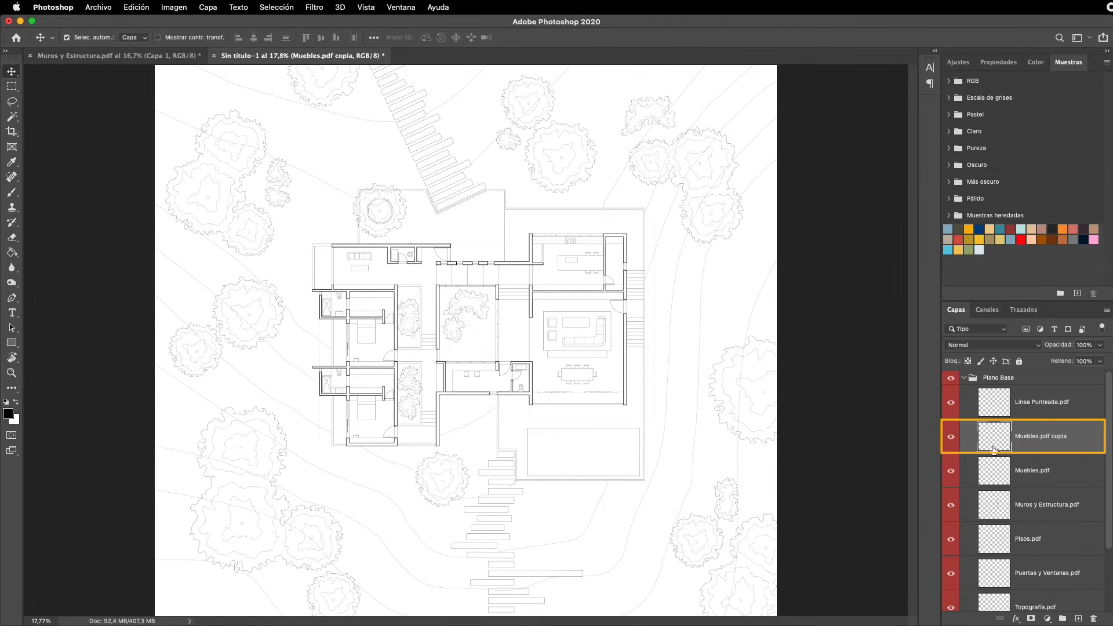
{"action": "left_click", "coordinate": [952, 439]}
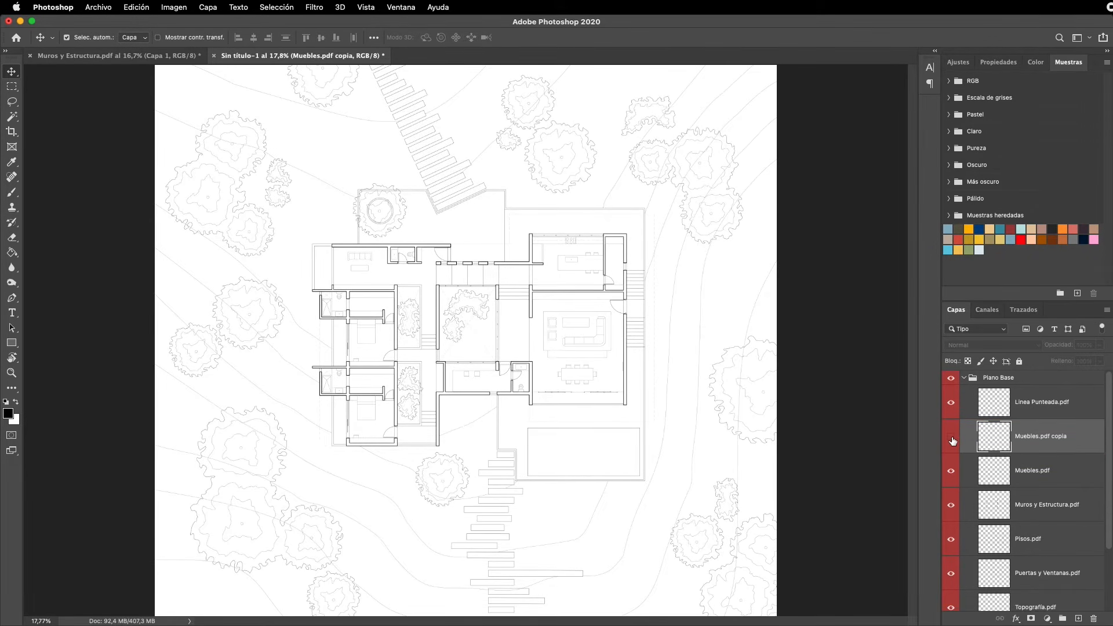
{"action": "left_click", "coordinate": [951, 439]}
{"action": "left_click", "coordinate": [952, 439]}
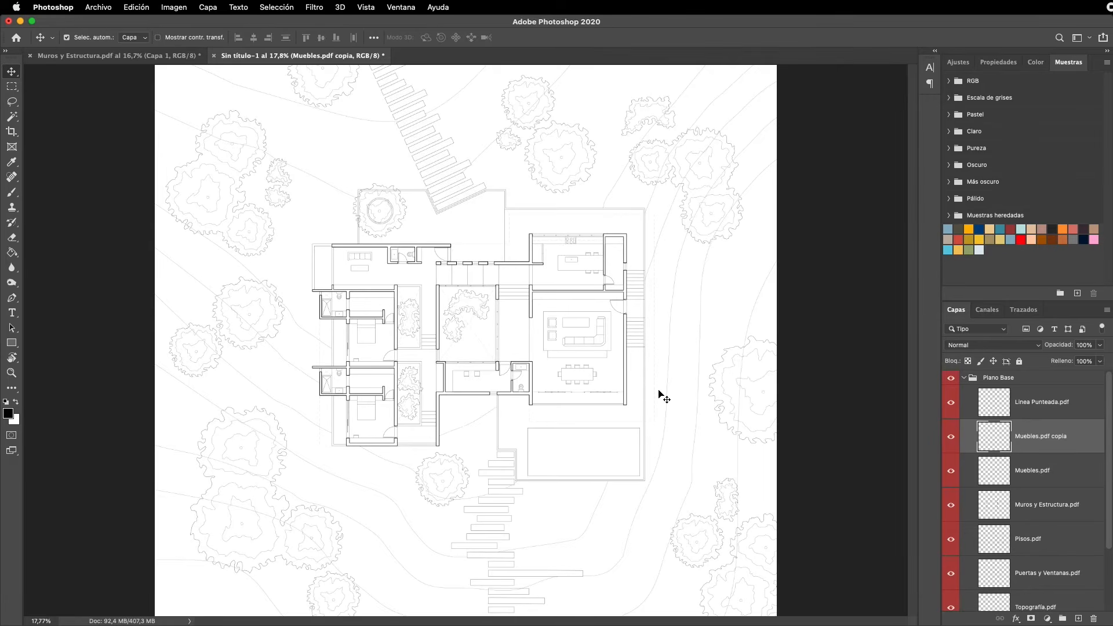
{"action": "key", "text": "super+j"}
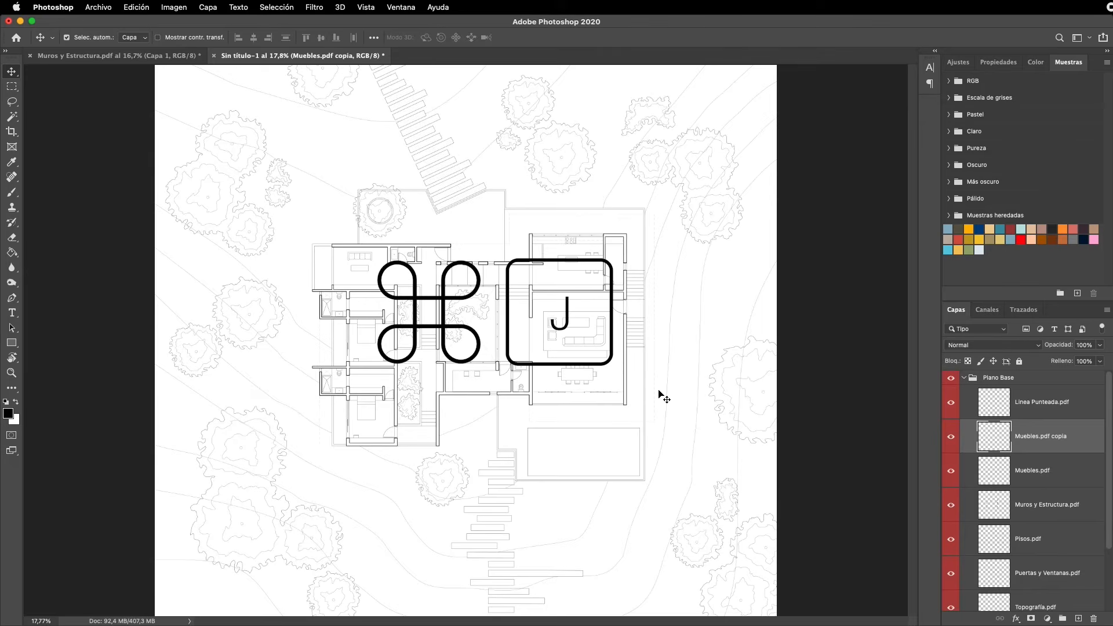
{"action": "key", "text": "super+j"}
{"action": "key", "text": "super+j"}
{"action": "key", "text": "super+j"}
{"action": "key", "text": "super+j"}
{"action": "key", "text": "super+j"}
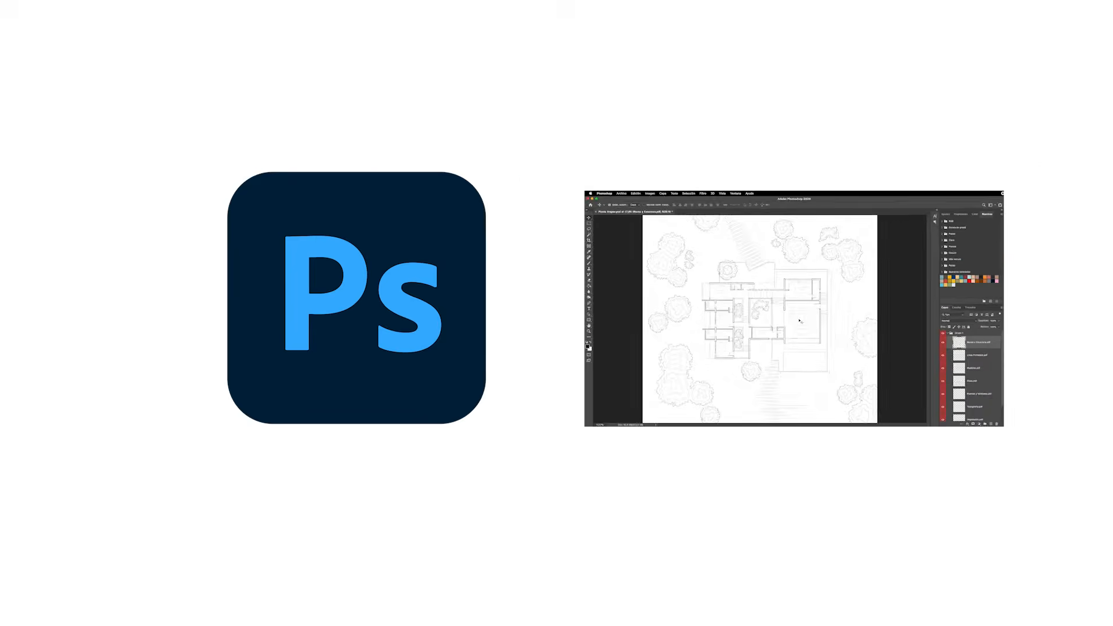
- Toggle the visibility of the layers in Grupo 1 one by one, starting from Muros y Estructura.pdf, to check what each contains
{"action": "left_click", "coordinate": [982, 367]}
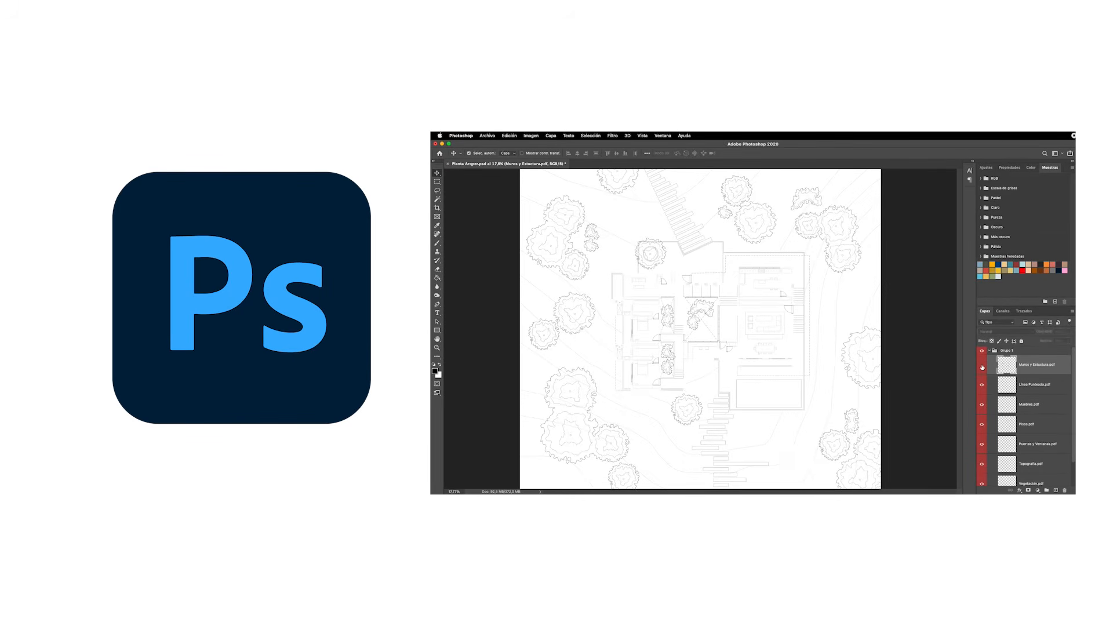
{"action": "left_click", "coordinate": [982, 367]}
{"action": "left_click", "coordinate": [982, 385]}
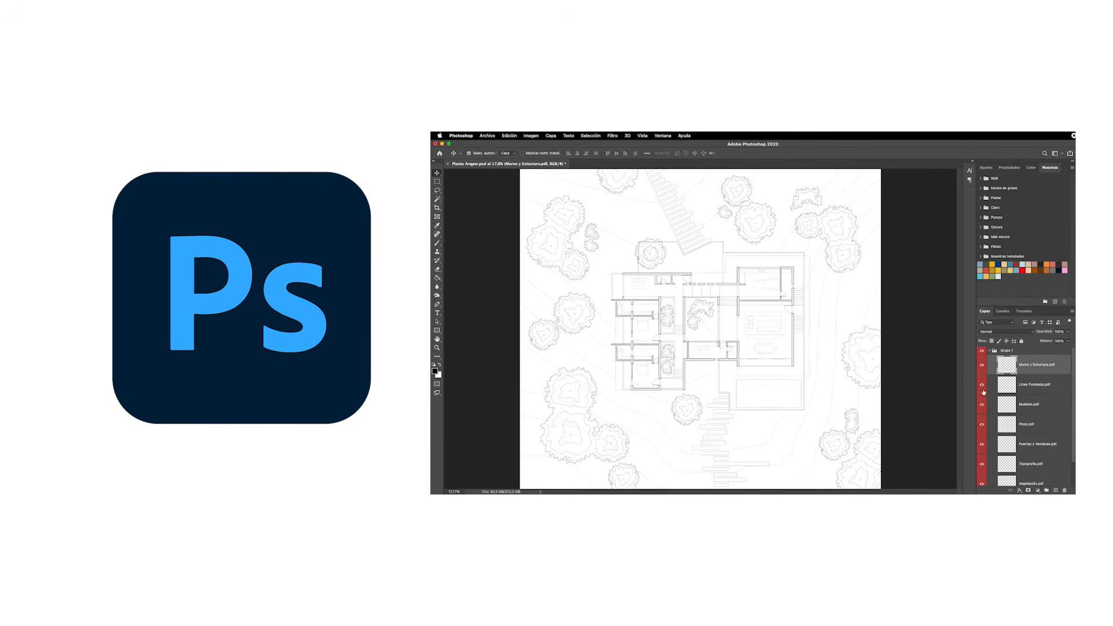
{"action": "left_click", "coordinate": [982, 406]}
{"action": "left_click", "coordinate": [982, 424]}
{"action": "left_click", "coordinate": [983, 424]}
{"action": "left_click", "coordinate": [982, 444]}
{"action": "left_click", "coordinate": [982, 444]}
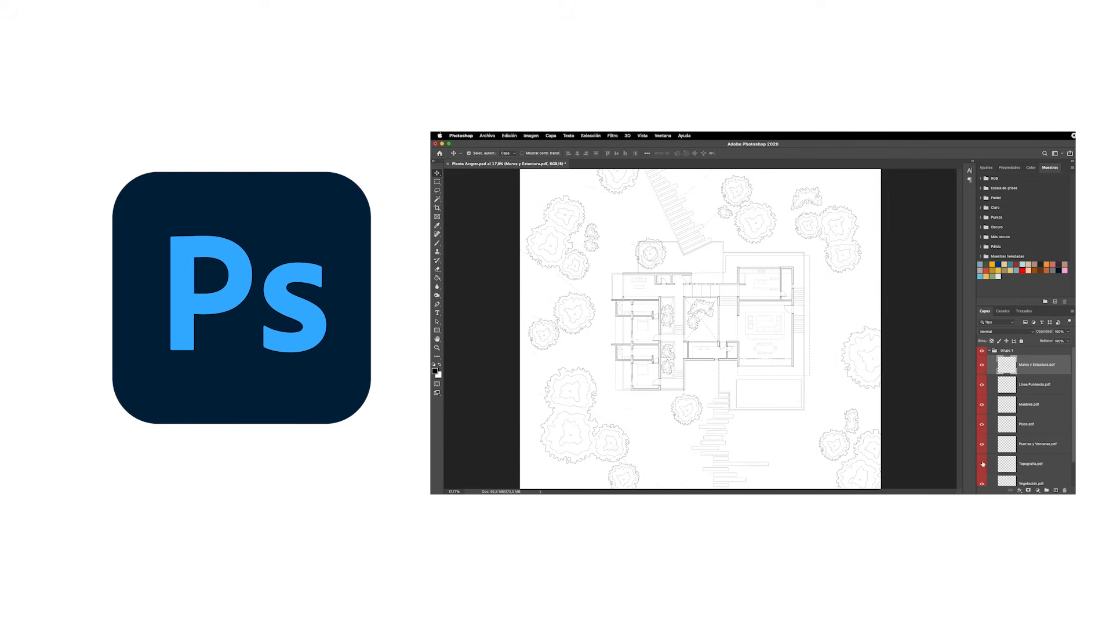